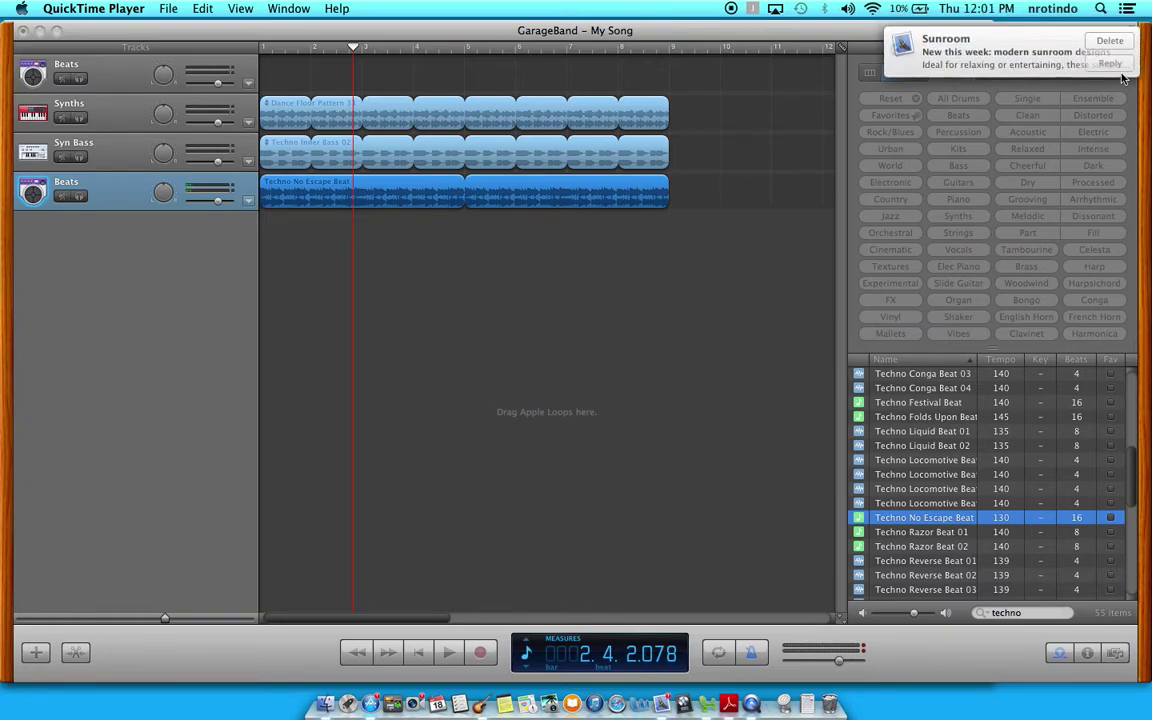
Dismiss the mail notification and solo the Synths track, playing it from the beginning of the song.
left_click(1102, 41)
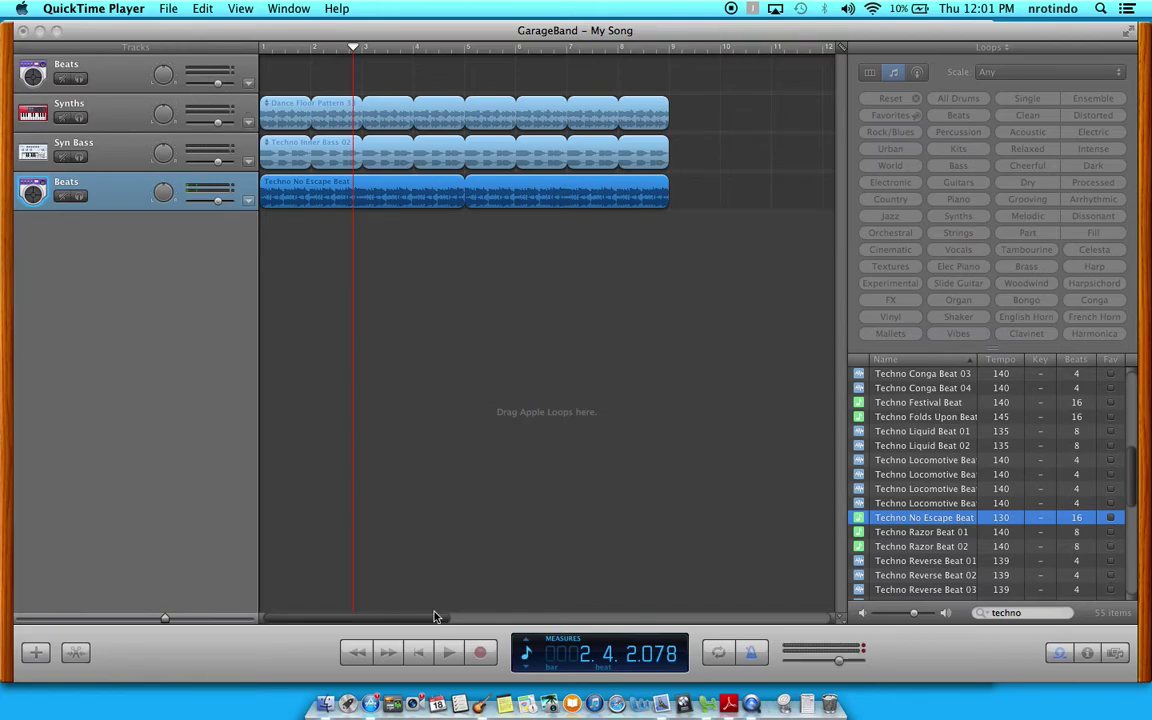
left_click(316, 50)
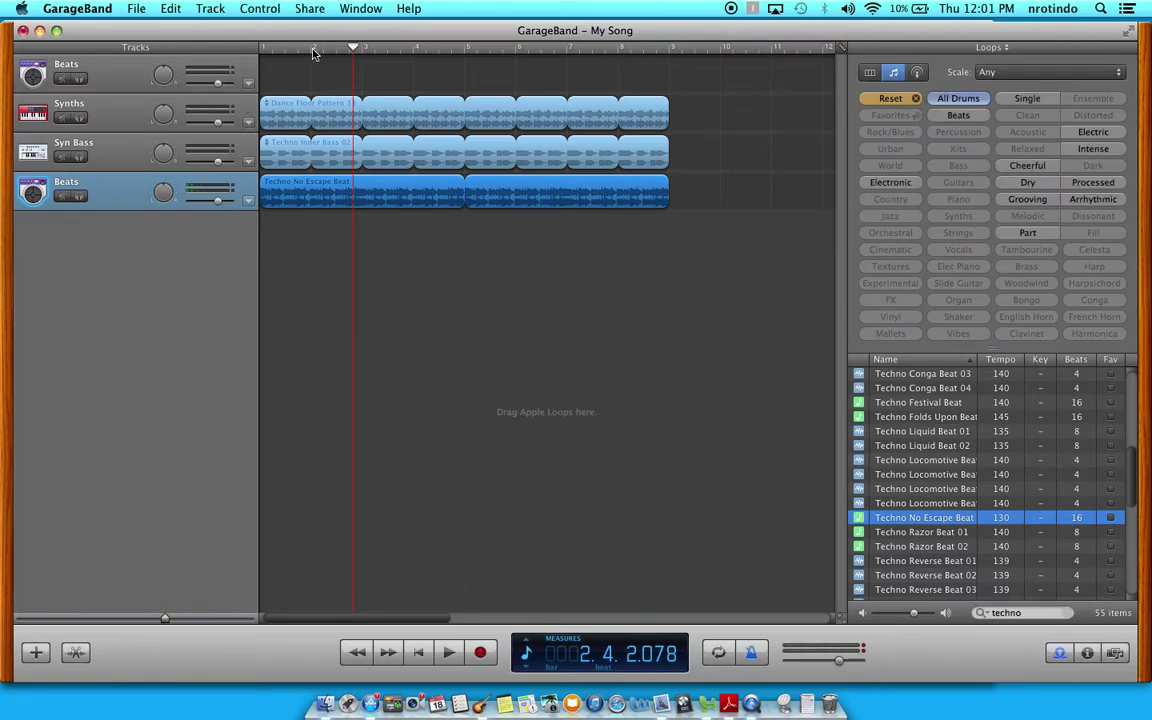
key("Return")
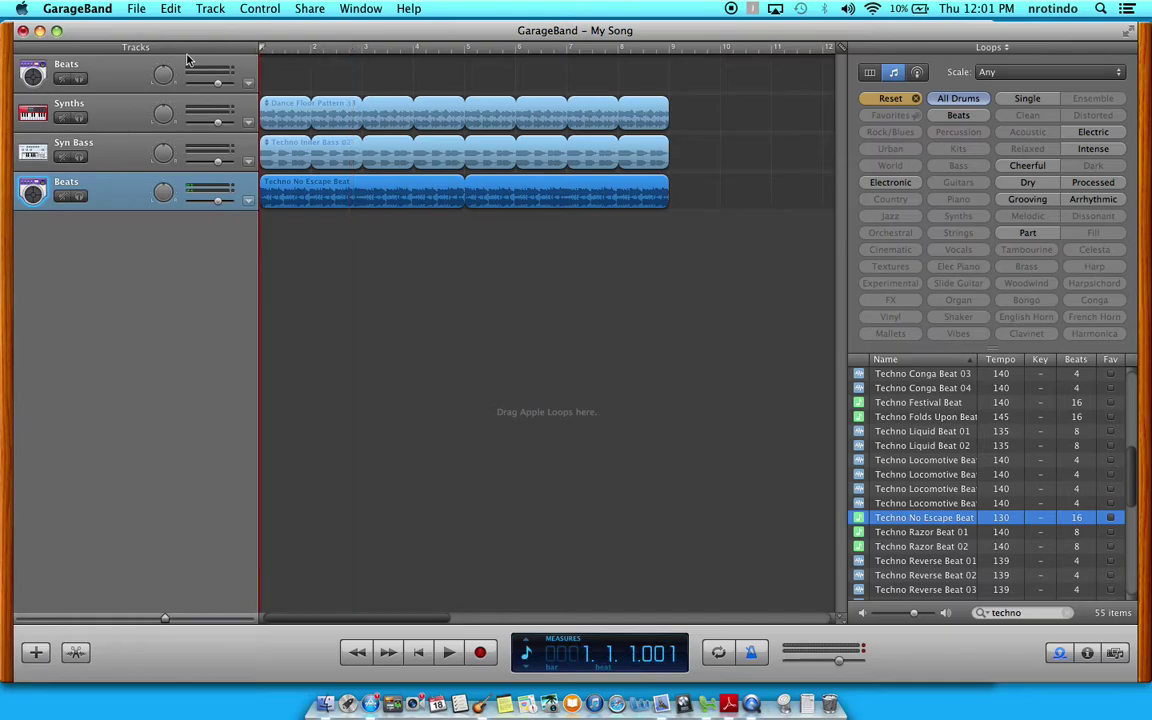
left_click(79, 117)
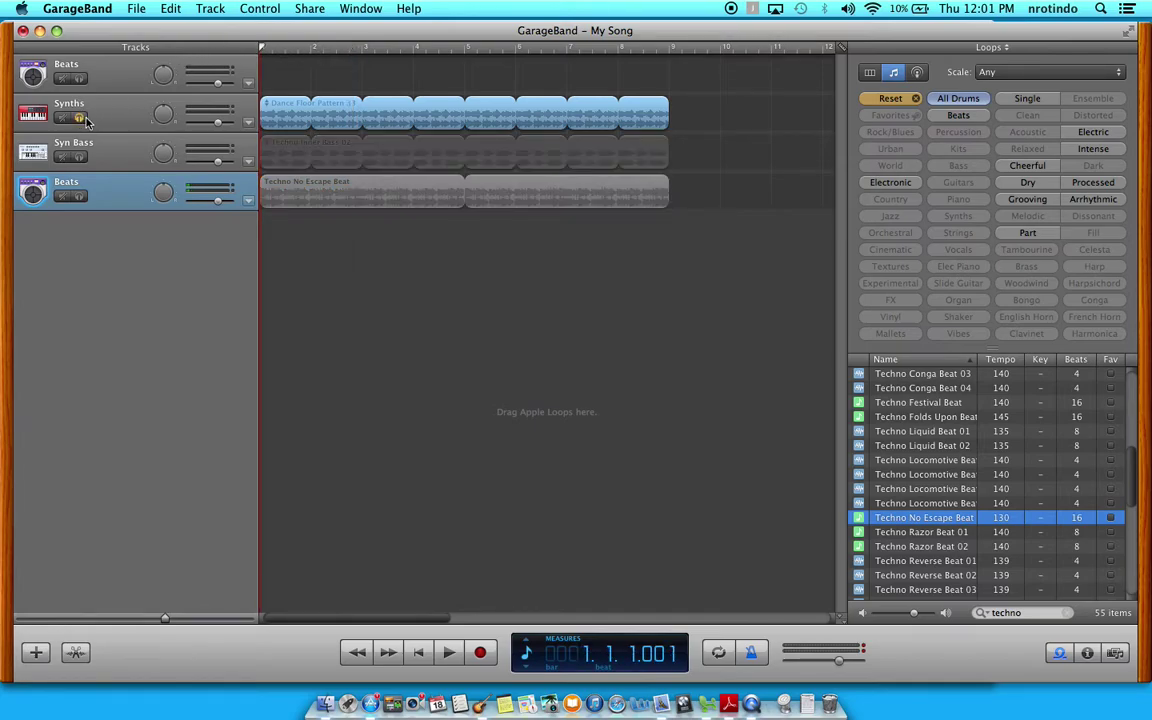
left_click(449, 652)
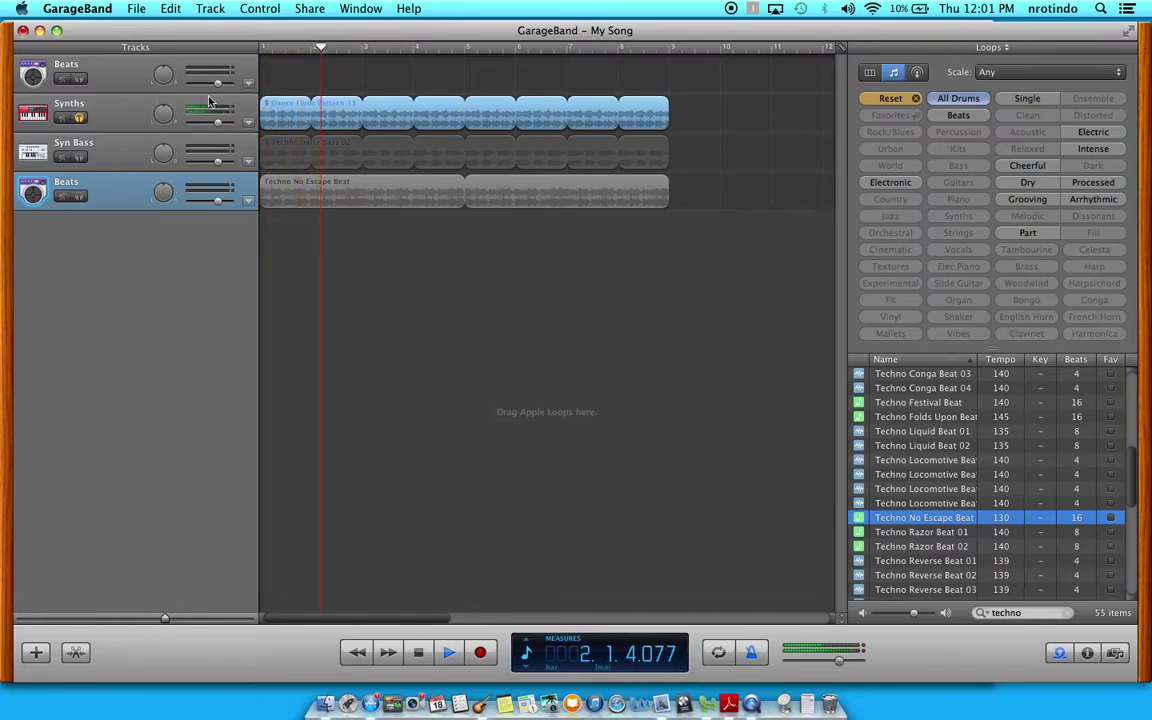
Lower the Synths track volume during playback and bring it back up to about its middle level.
left_click_drag(224, 124, 201, 131)
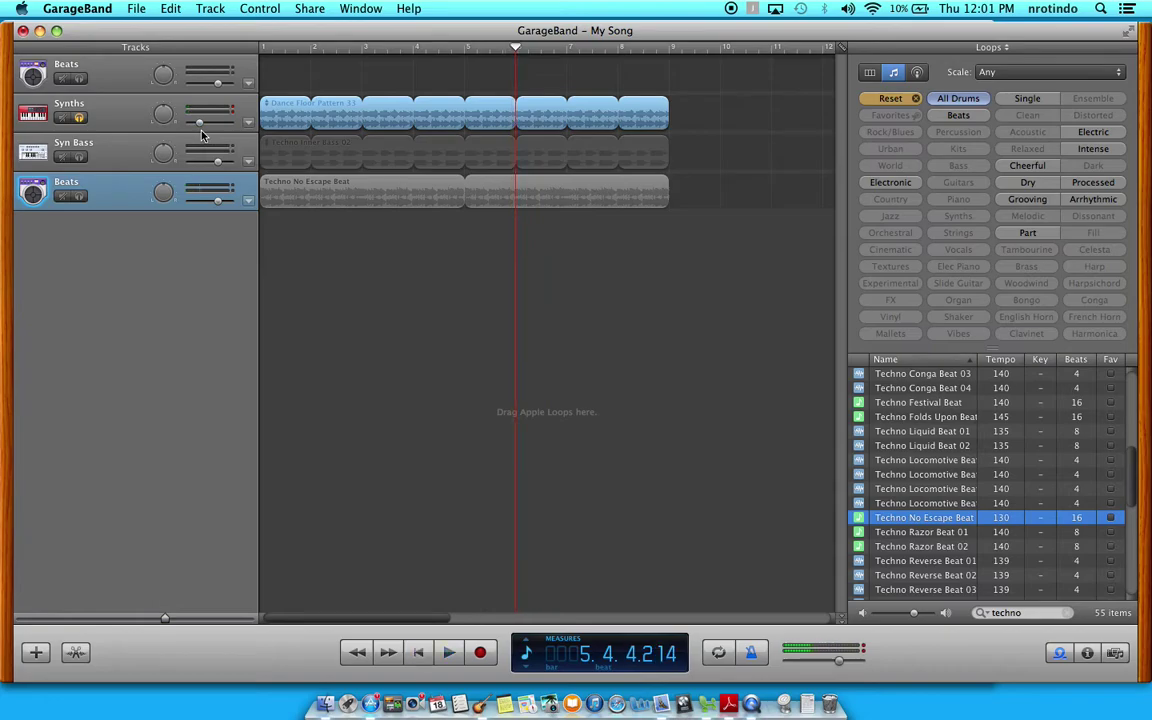
left_click_drag(201, 130, 223, 122)
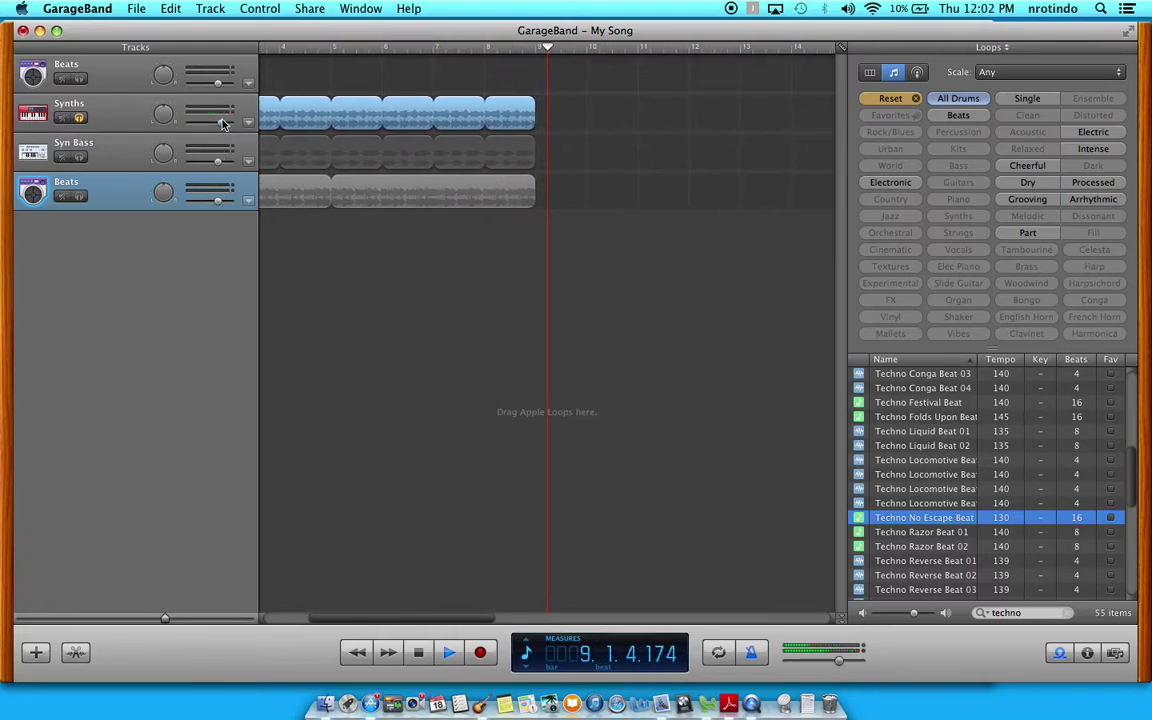
left_click(329, 48)
scroll(333, 48, "left", 5)
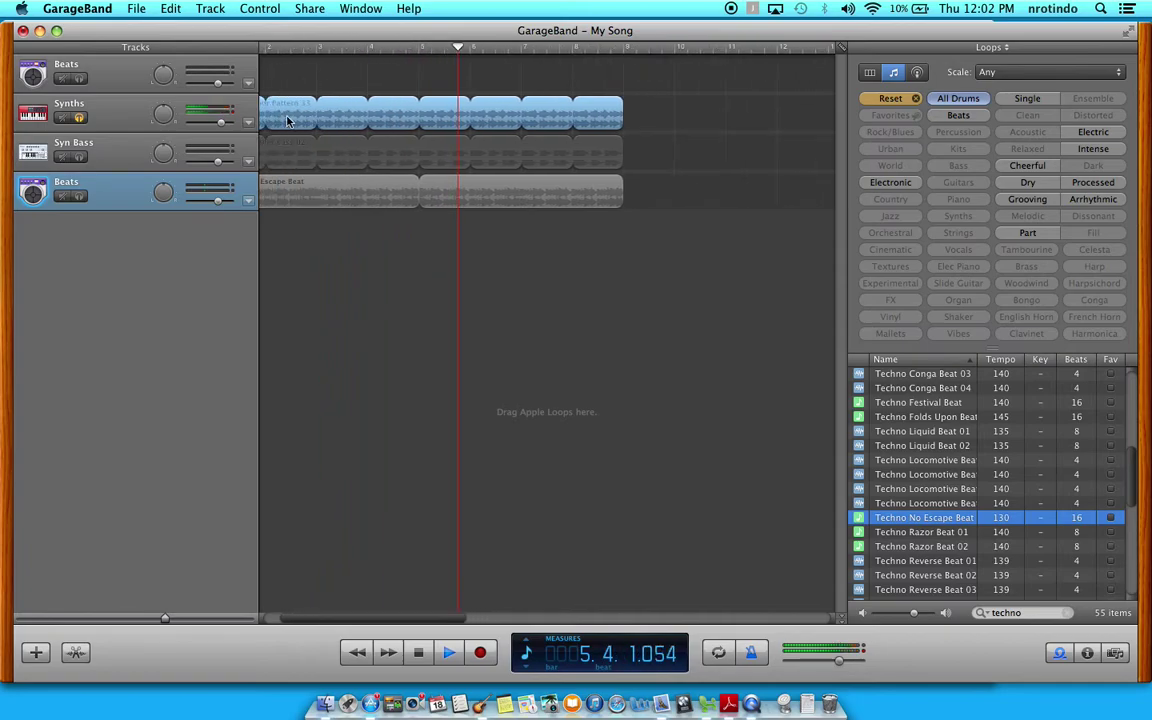
left_click_drag(221, 123, 222, 127)
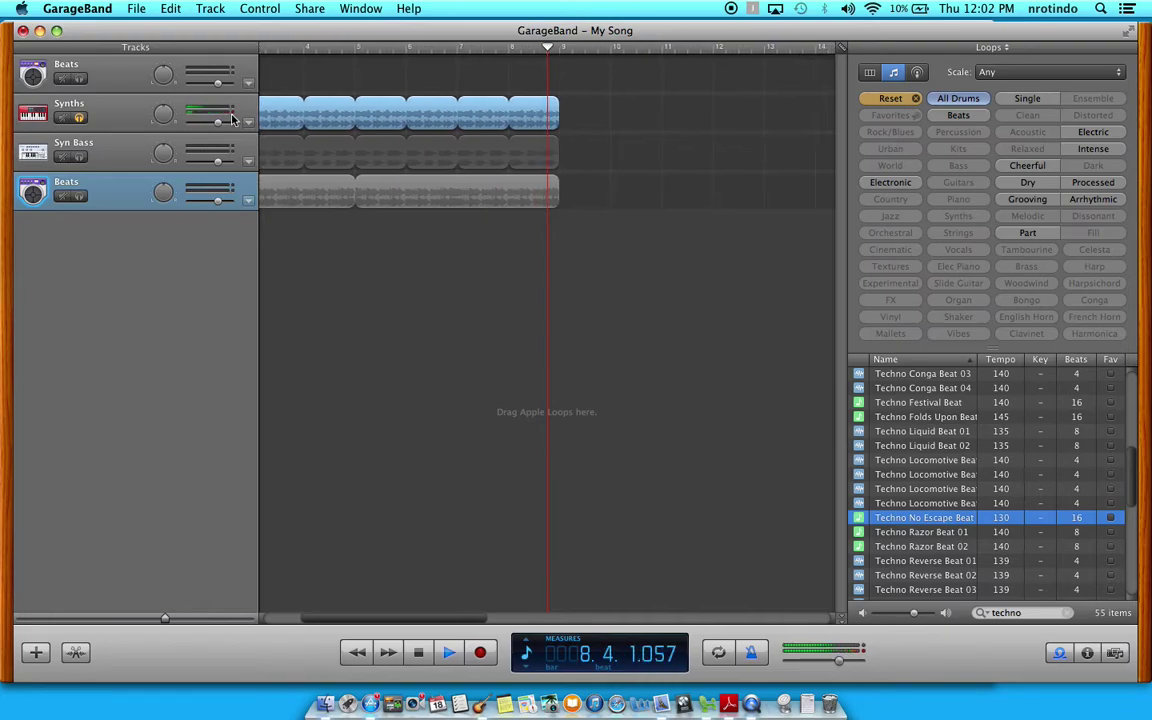
key("space")
scroll(437, 121, "left", 5)
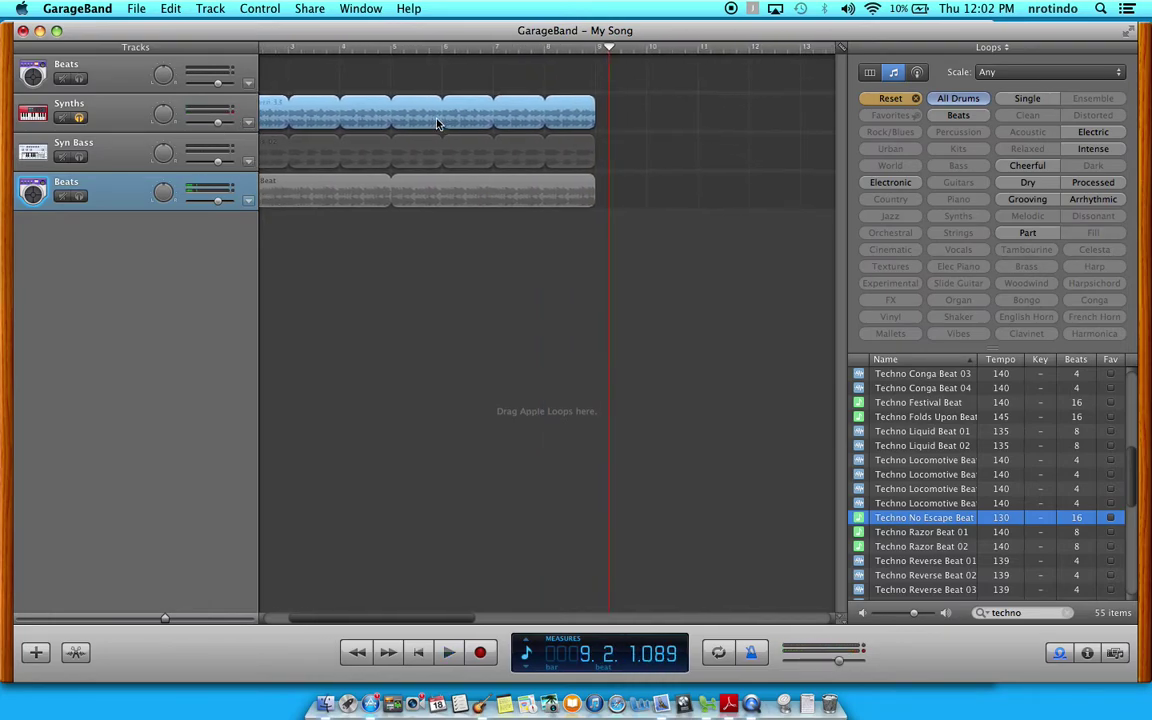
Raise the Synths track volume to near its maximum and play the soloed track from near the start.
left_click_drag(218, 122, 231, 122)
left_click(275, 48)
key("space")
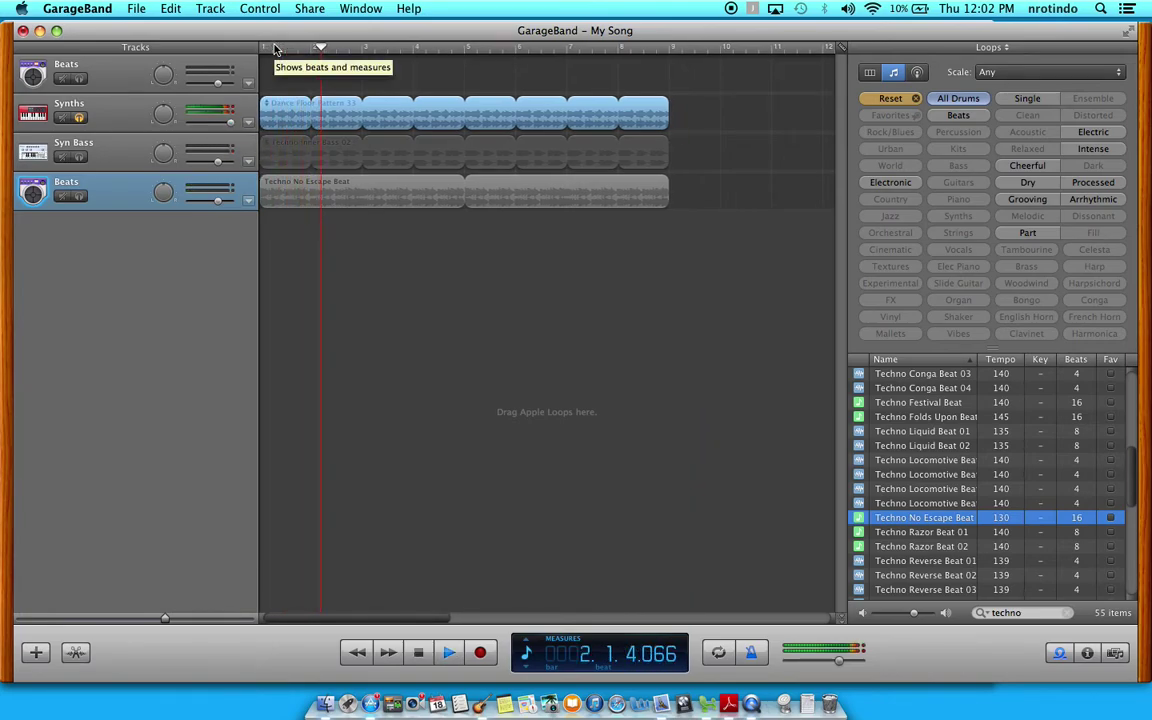
key("space")
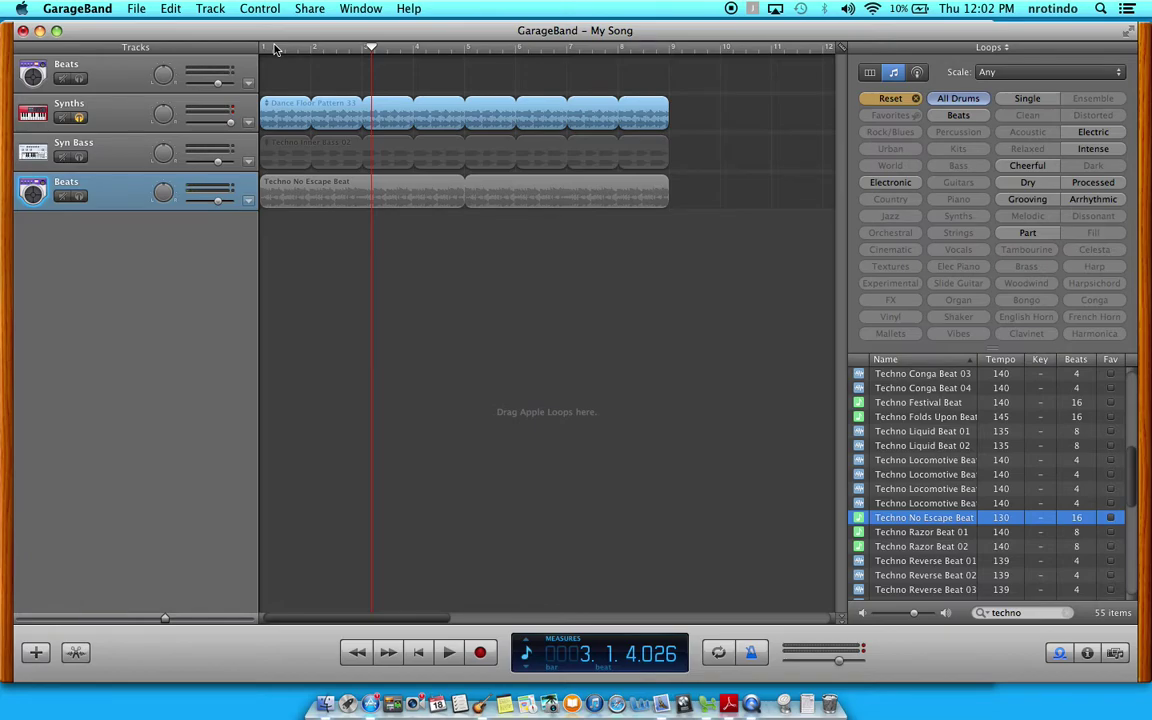
Return the Synths track volume to its middle level and turn off the track's solo.
left_click_drag(230, 122, 222, 131)
left_click_drag(219, 163, 221, 168)
left_click(284, 50)
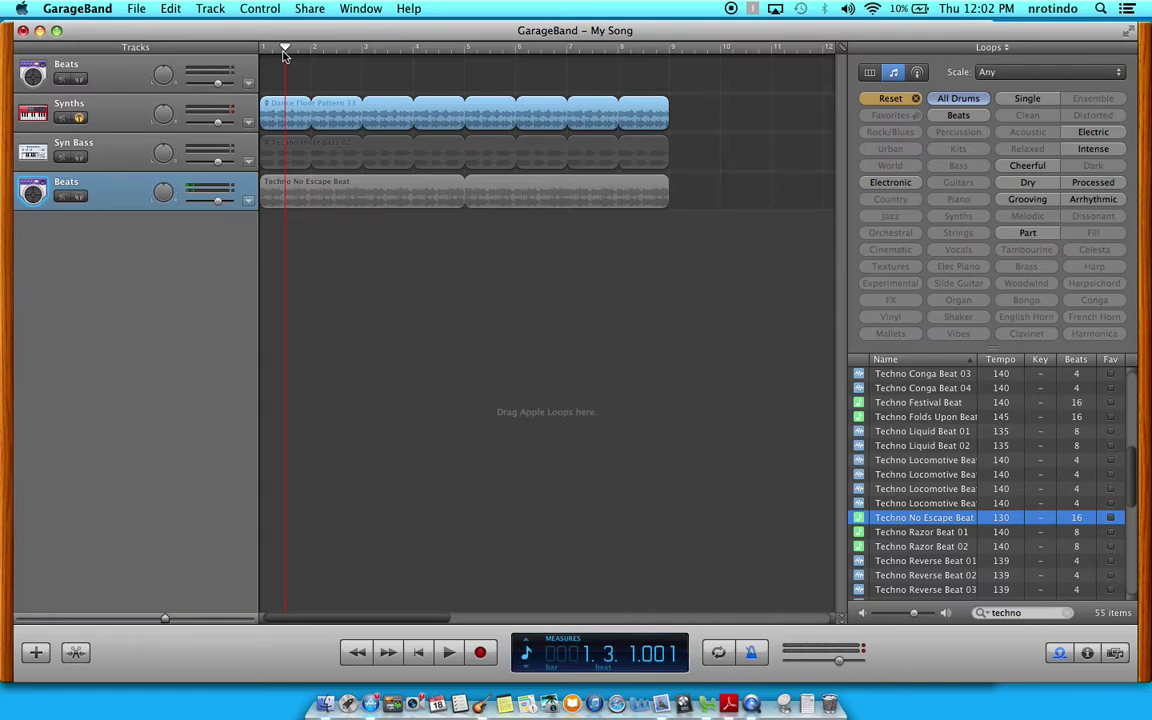
left_click_drag(284, 55, 244, 57)
left_click(79, 118)
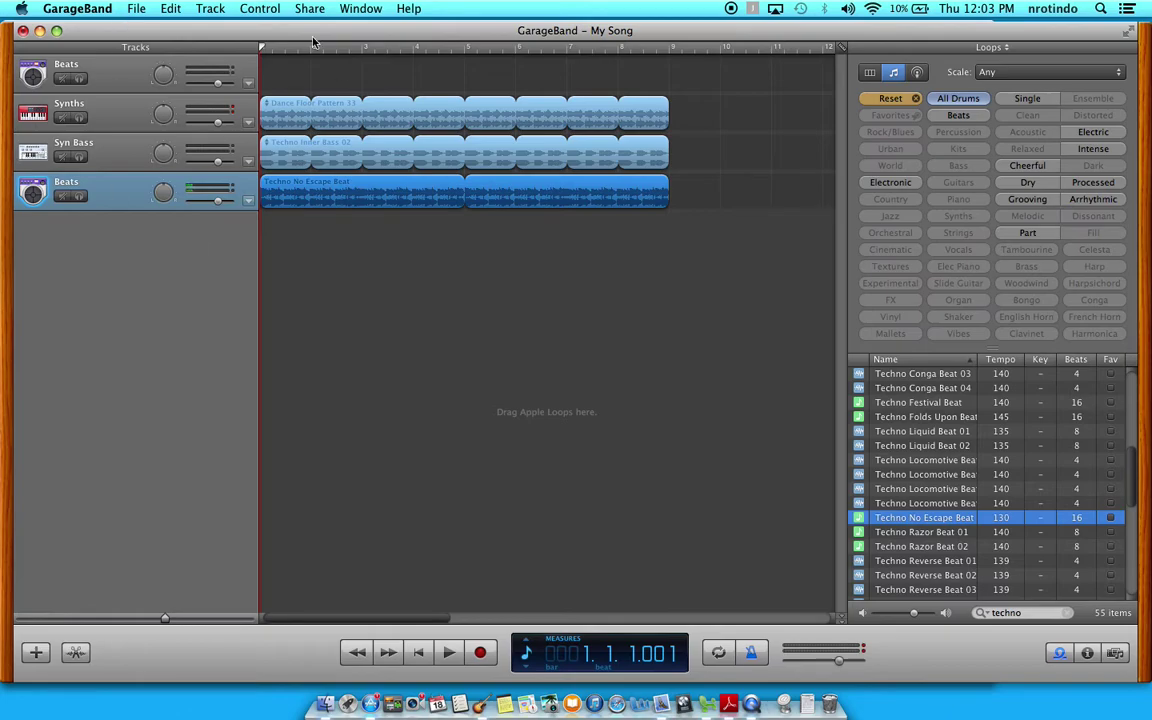
Play all the tracks together and lower the volume of the Beats track with the Techno No Escape Beat loop slightly.
key("space")
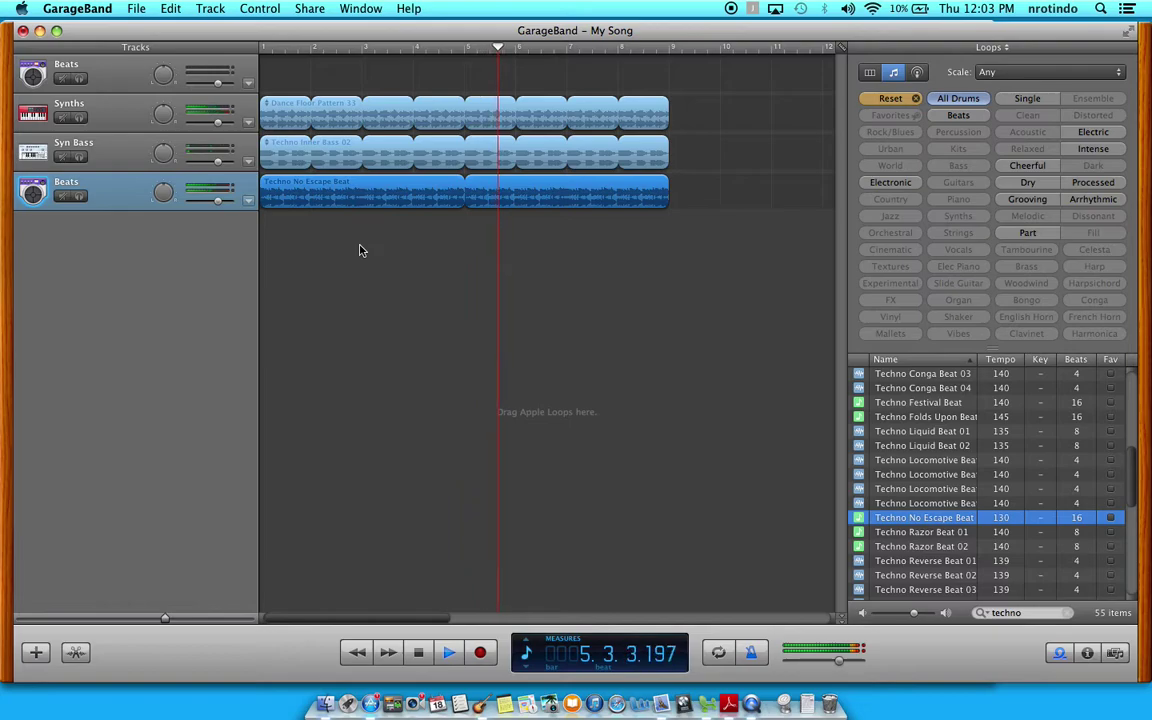
key("space")
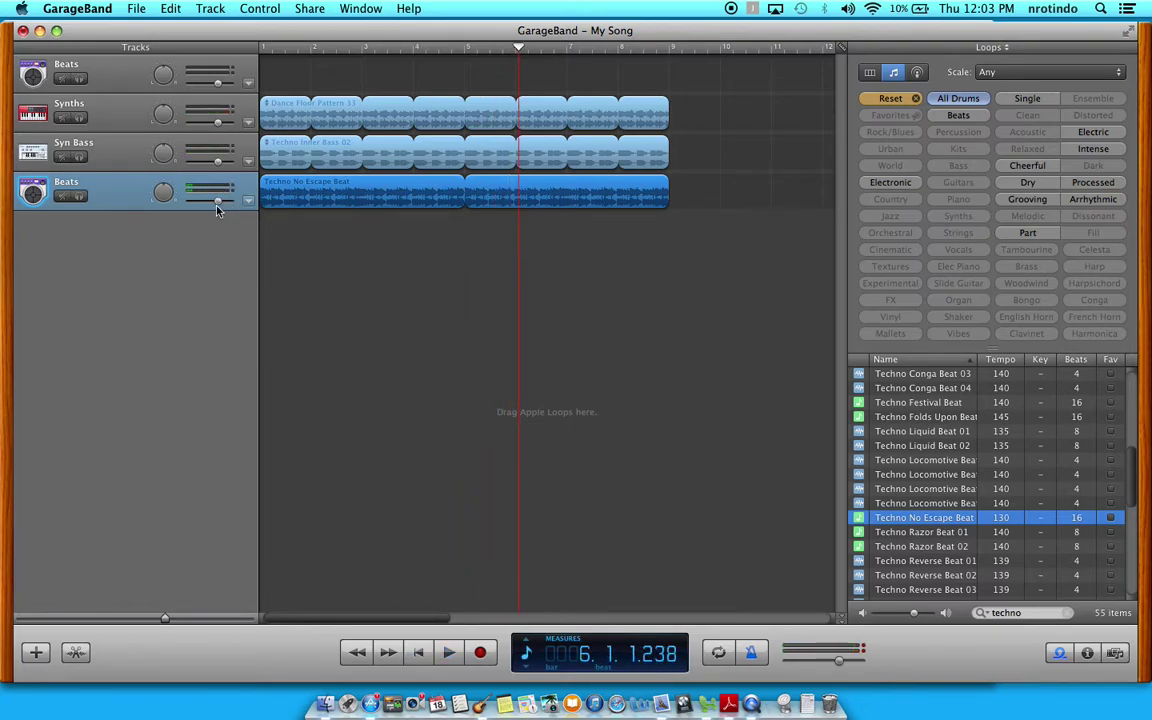
left_click_drag(217, 209, 216, 208)
left_click(331, 47)
key("space")
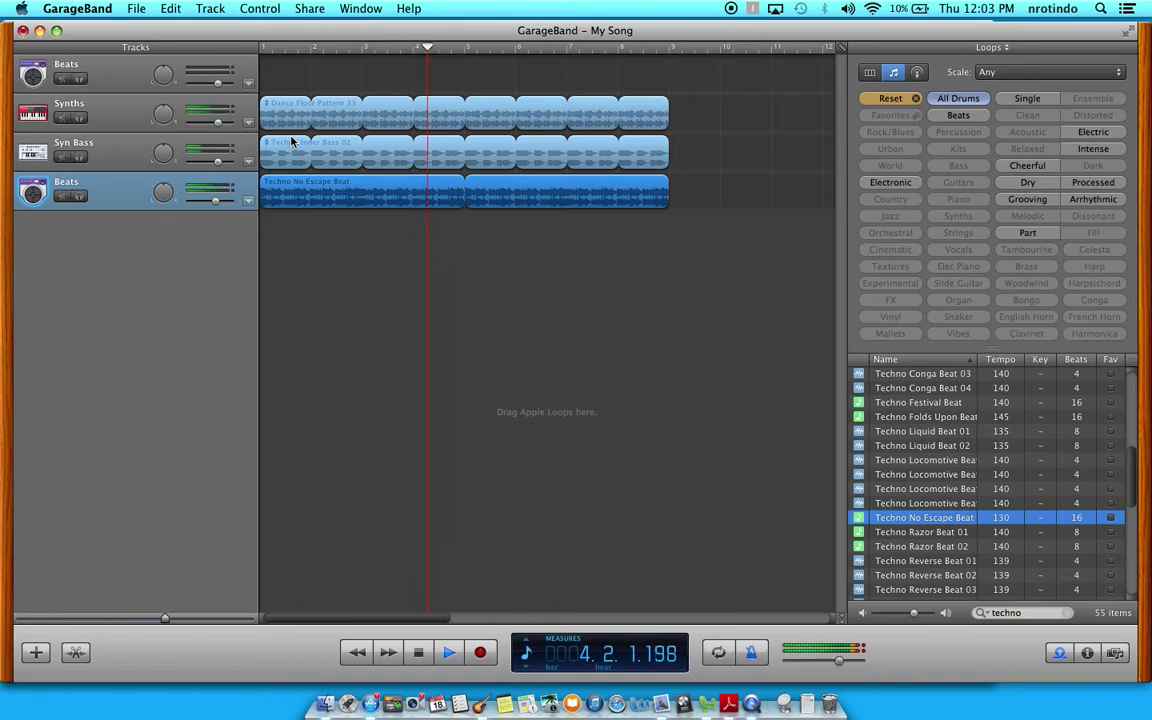
key("space")
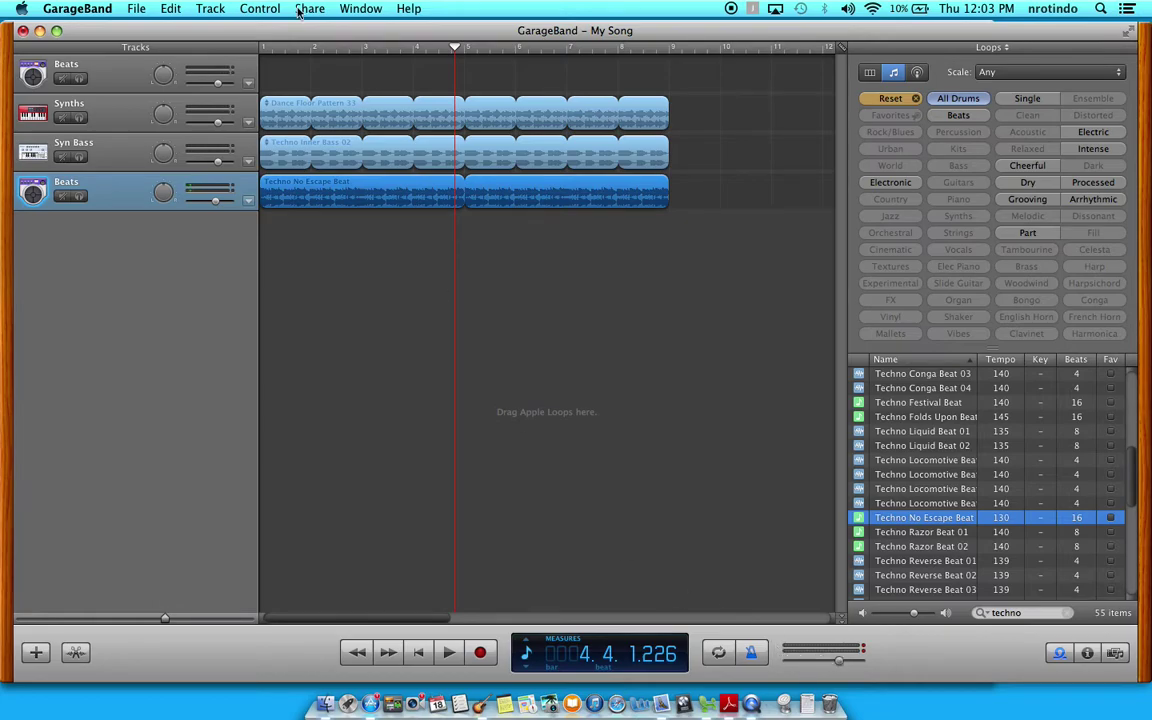
Raise the master volume to about 4.8 dB and ease it back to slightly above its middle level.
left_click(313, 50)
key("space")
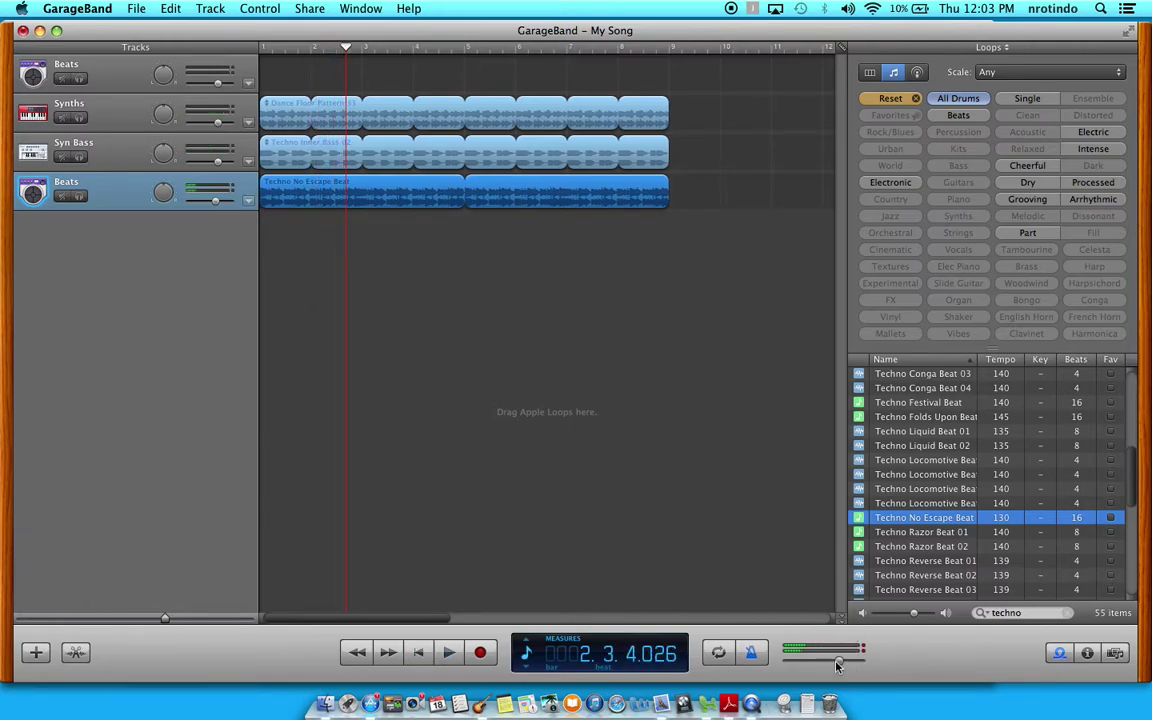
mouse_move(842, 666)
left_click_drag(842, 666, 858, 663)
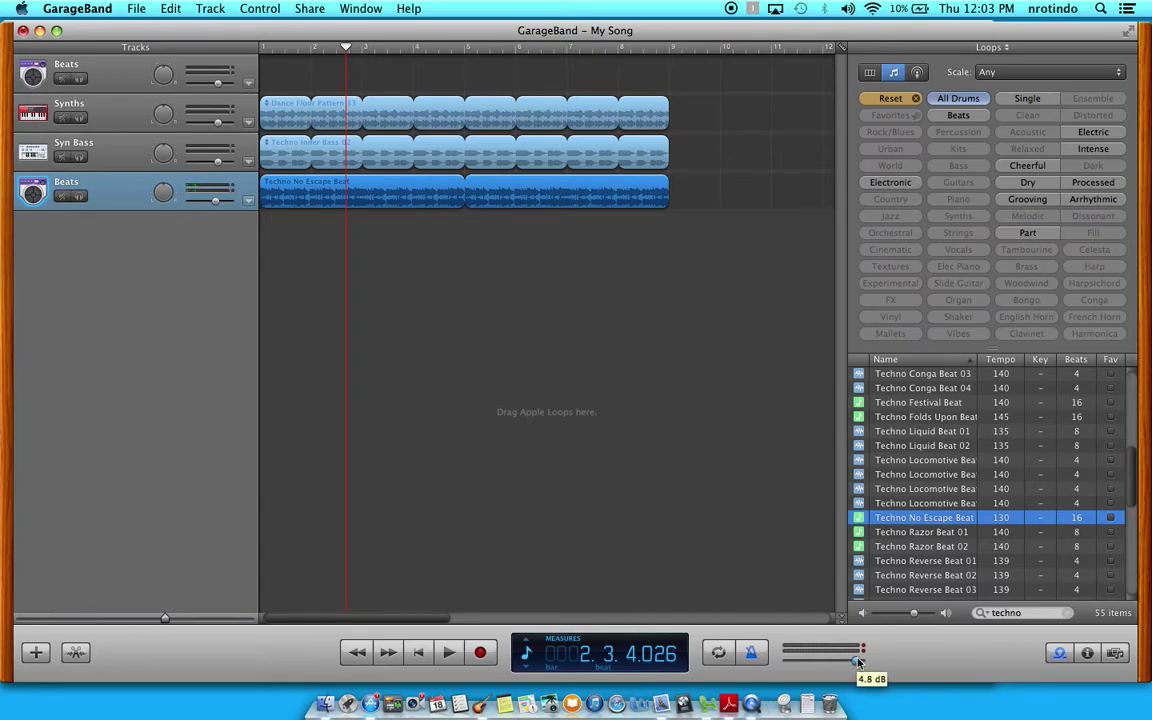
left_click_drag(858, 662, 849, 665)
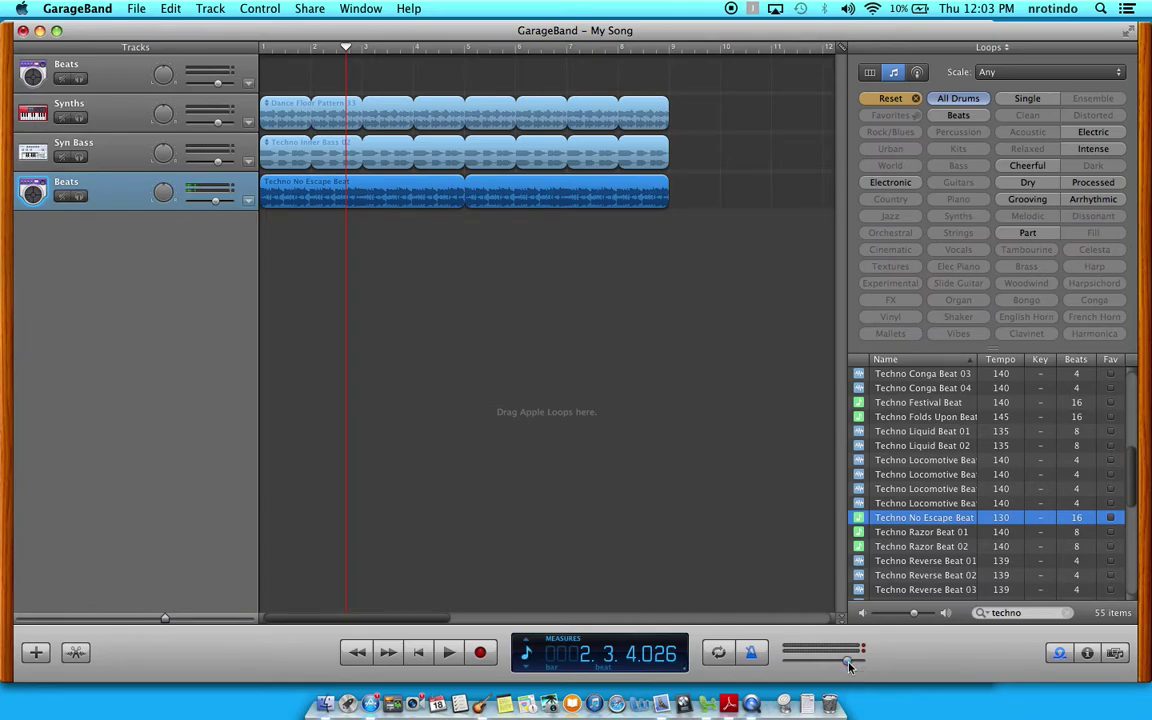
left_click(847, 8)
left_click_drag(852, 668, 851, 664)
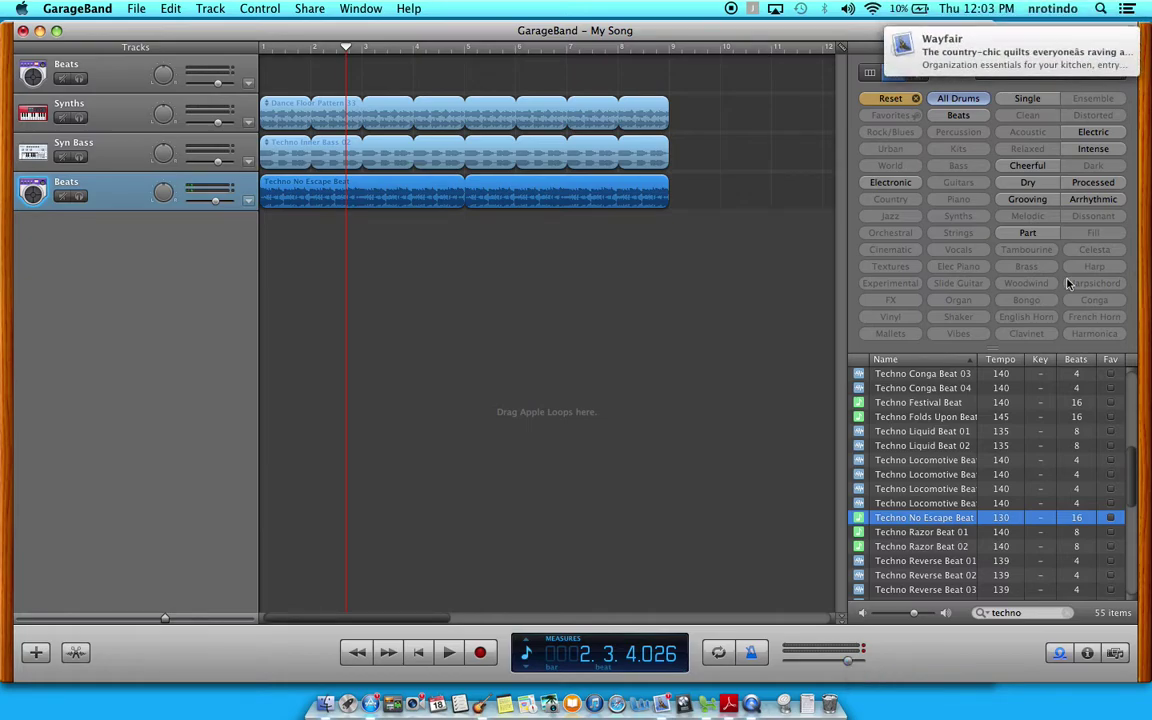
left_click(1127, 42)
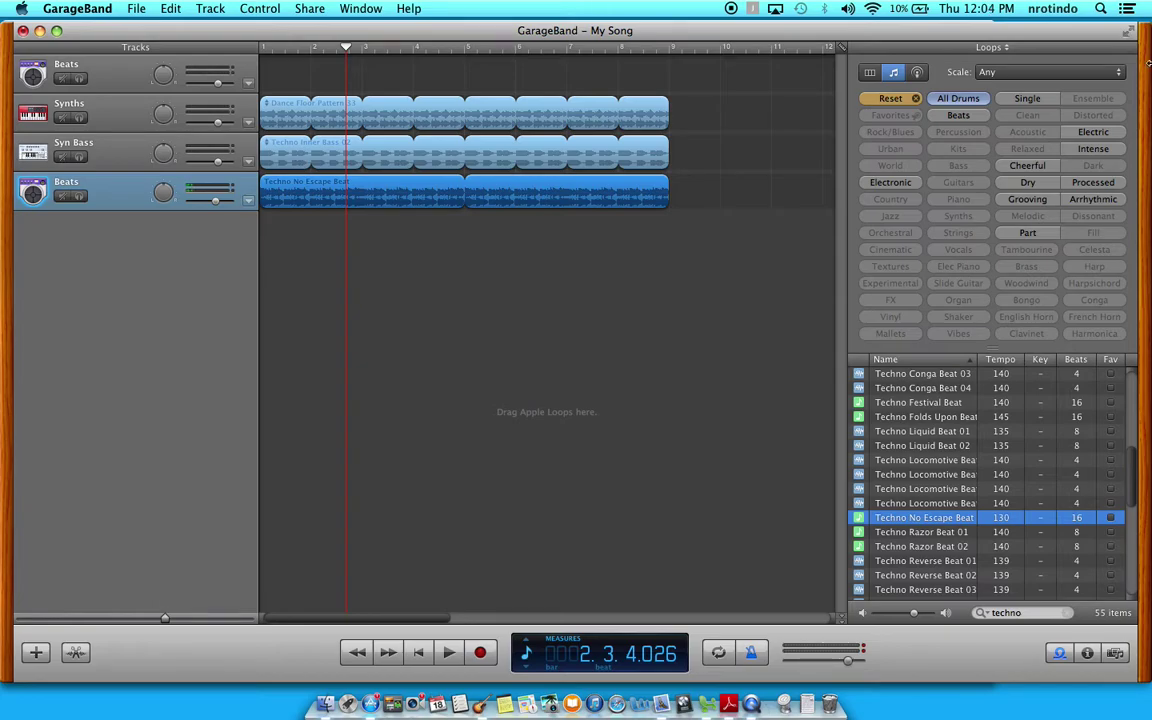
Lower the master volume to about -6.4 dB while the mix plays and nudge it up to slightly below the middle.
key("space")
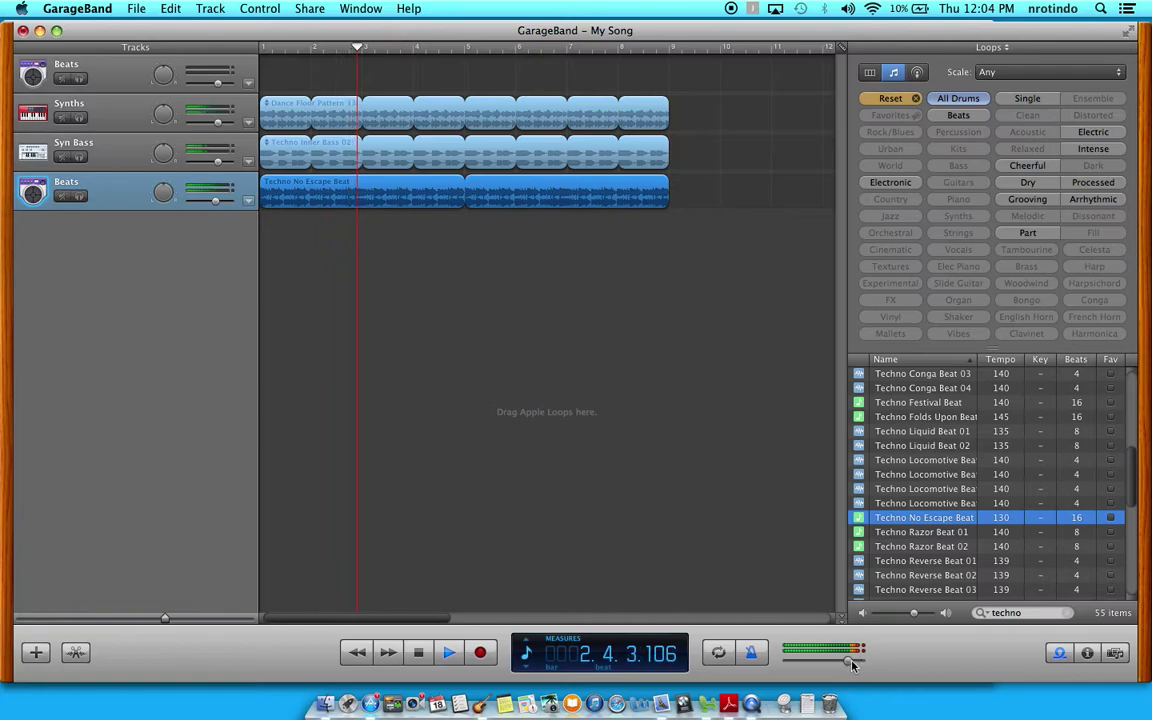
left_click_drag(848, 662, 827, 667)
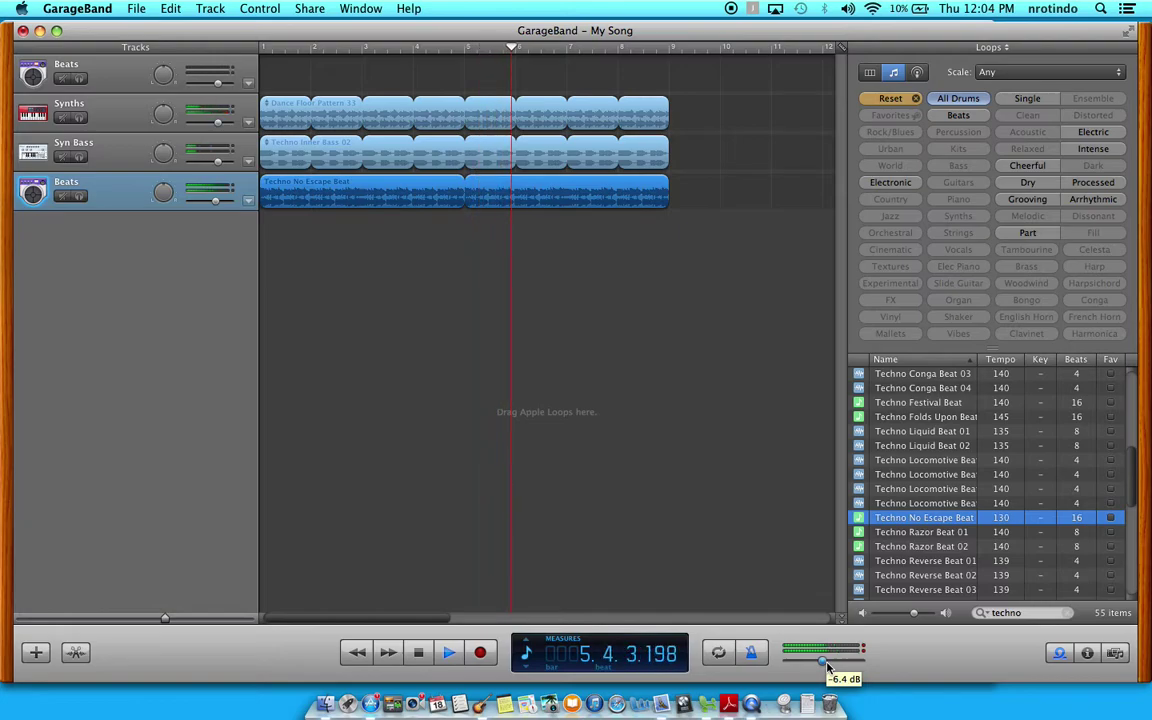
left_click_drag(827, 665, 836, 668)
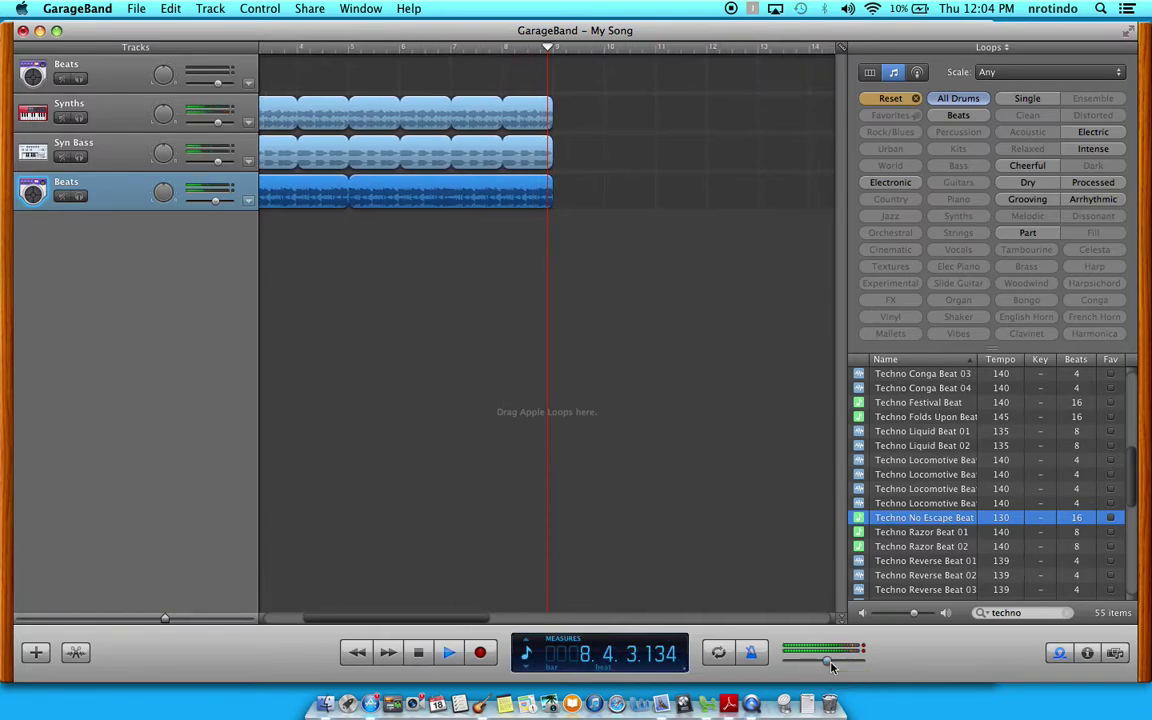
scroll(617, 211, "left", 3)
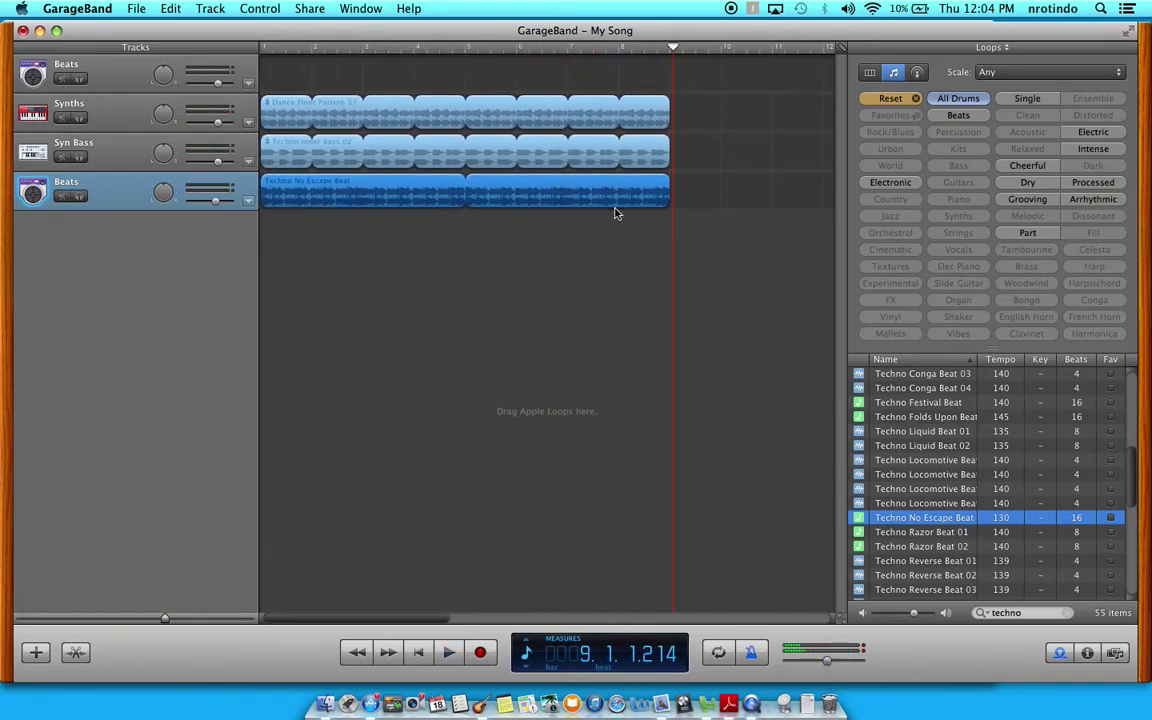
Replay the mix from near the start to check the master level meters for clipping.
left_click(270, 50)
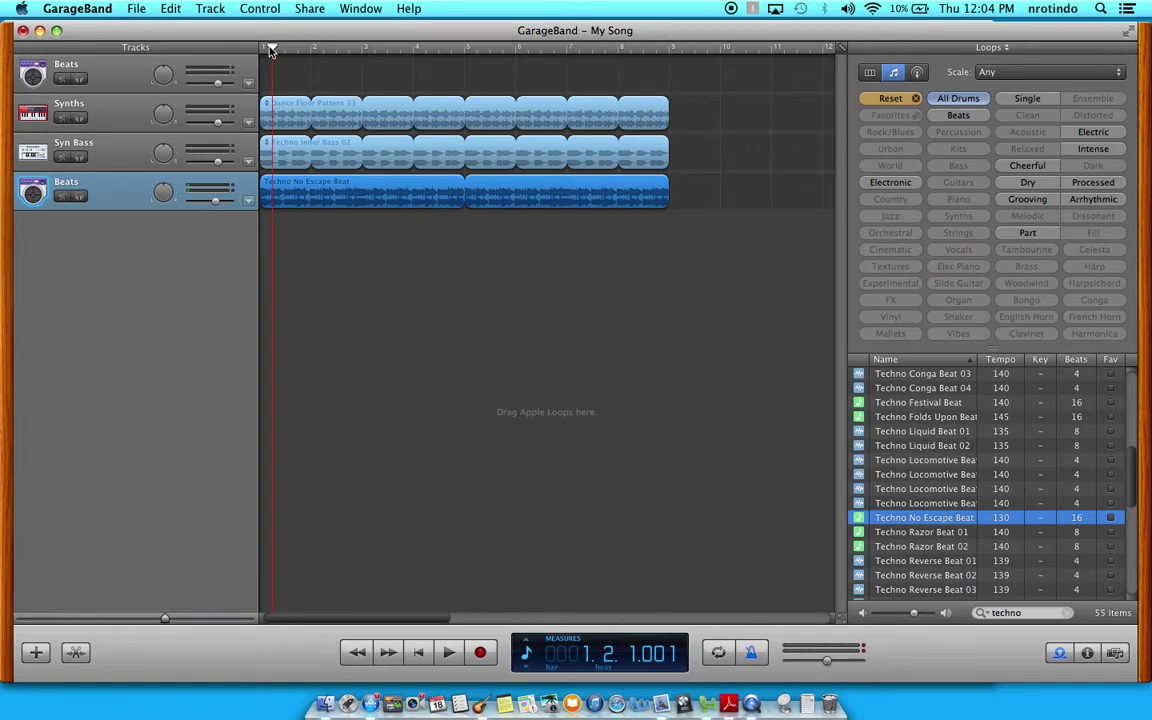
key("space")
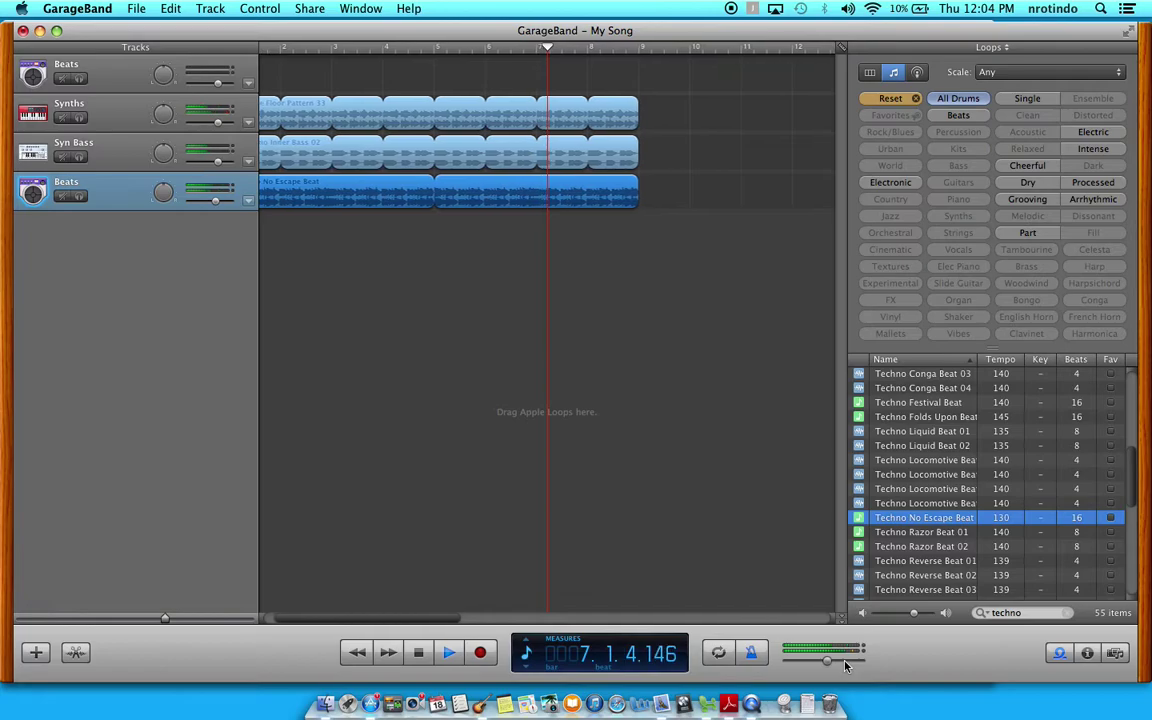
key("space")
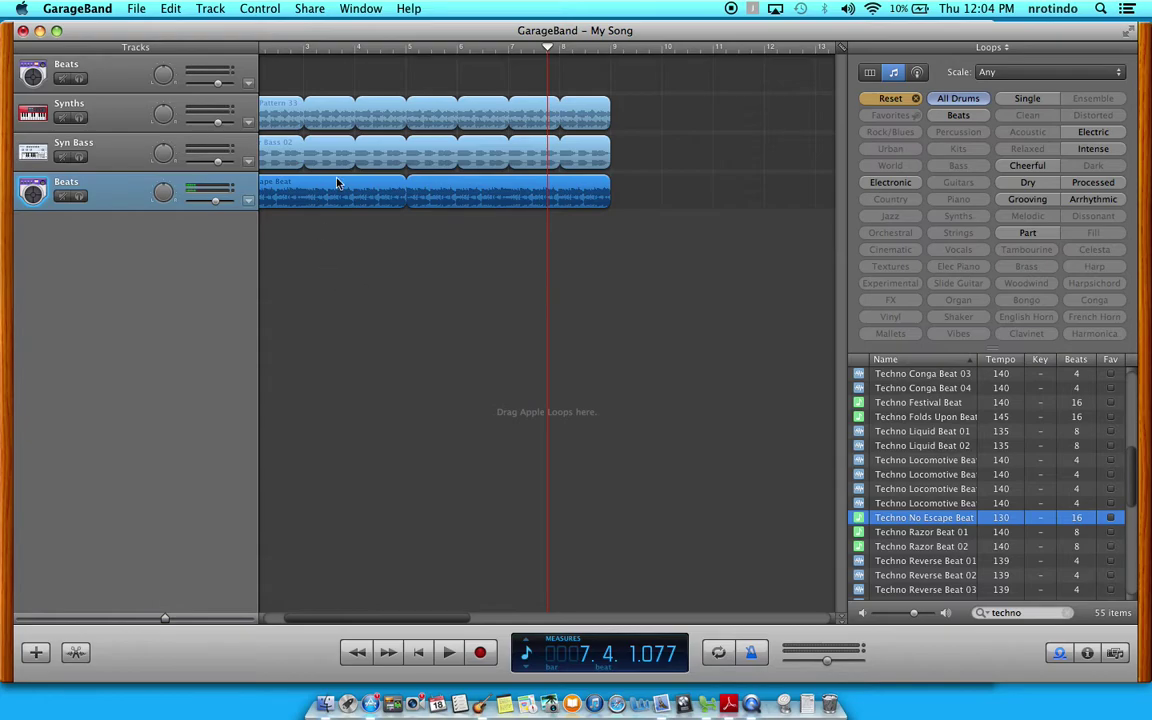
Replay the mix from the beginning and raise the Techno No Escape Beat track's volume back to its middle level.
scroll(337, 183, "left", 3)
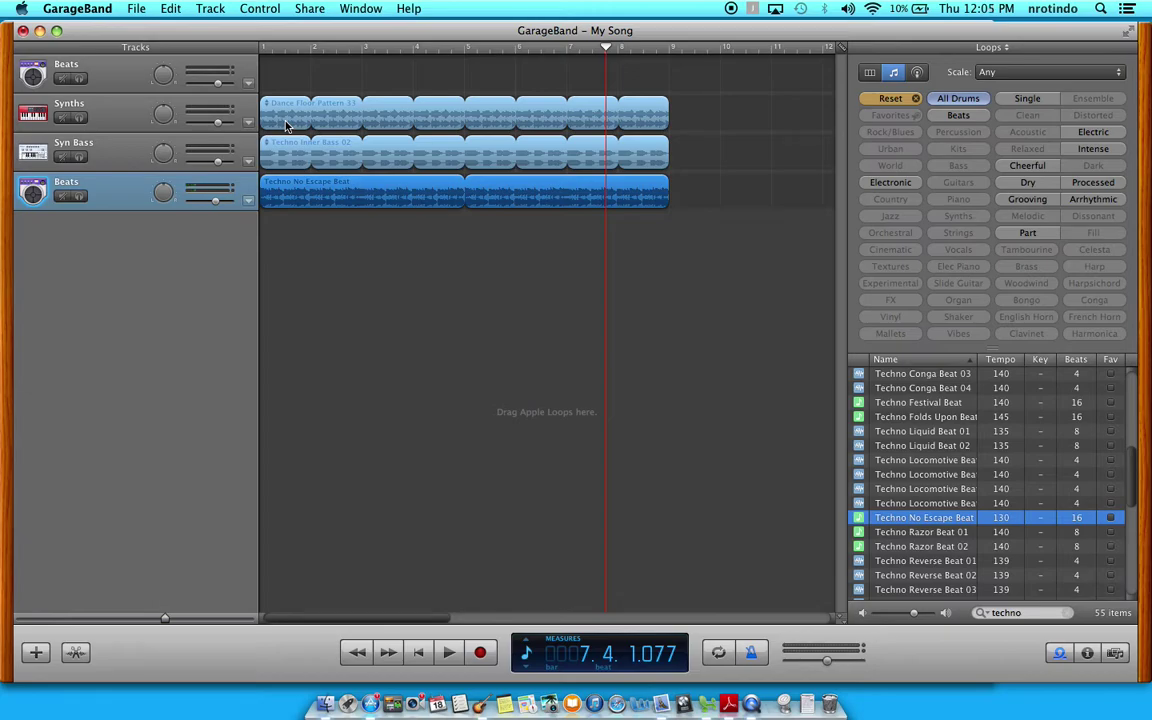
left_click(273, 47)
left_click_drag(277, 50, 228, 50)
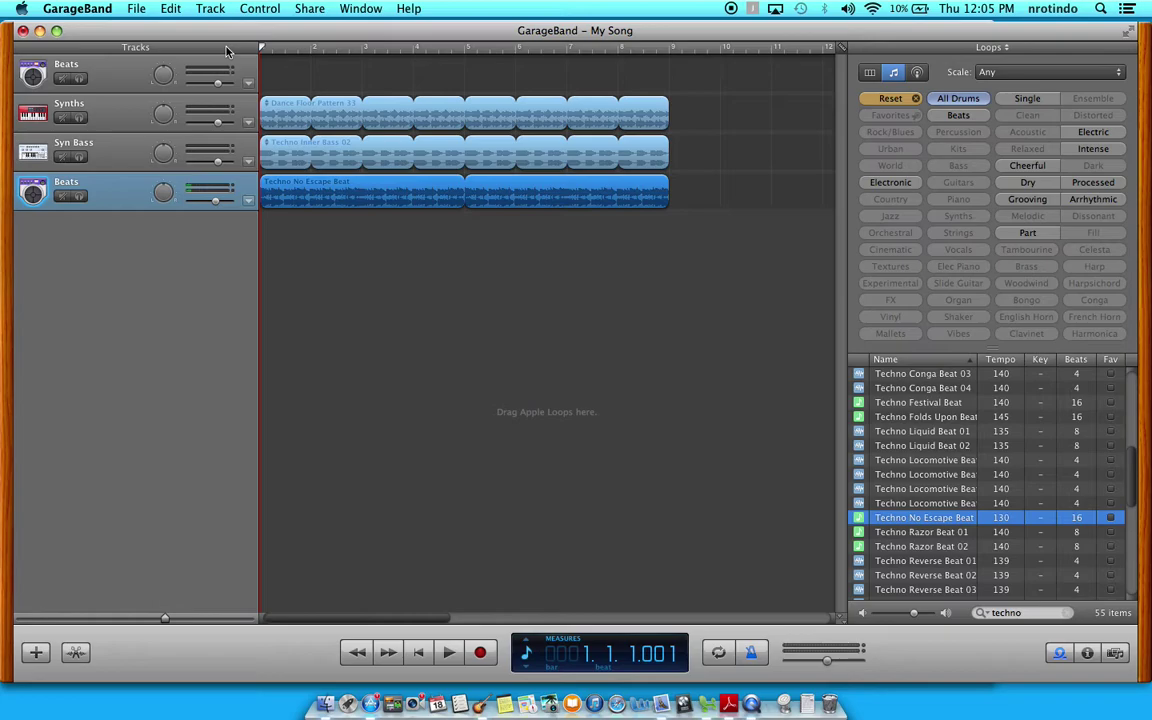
key("space")
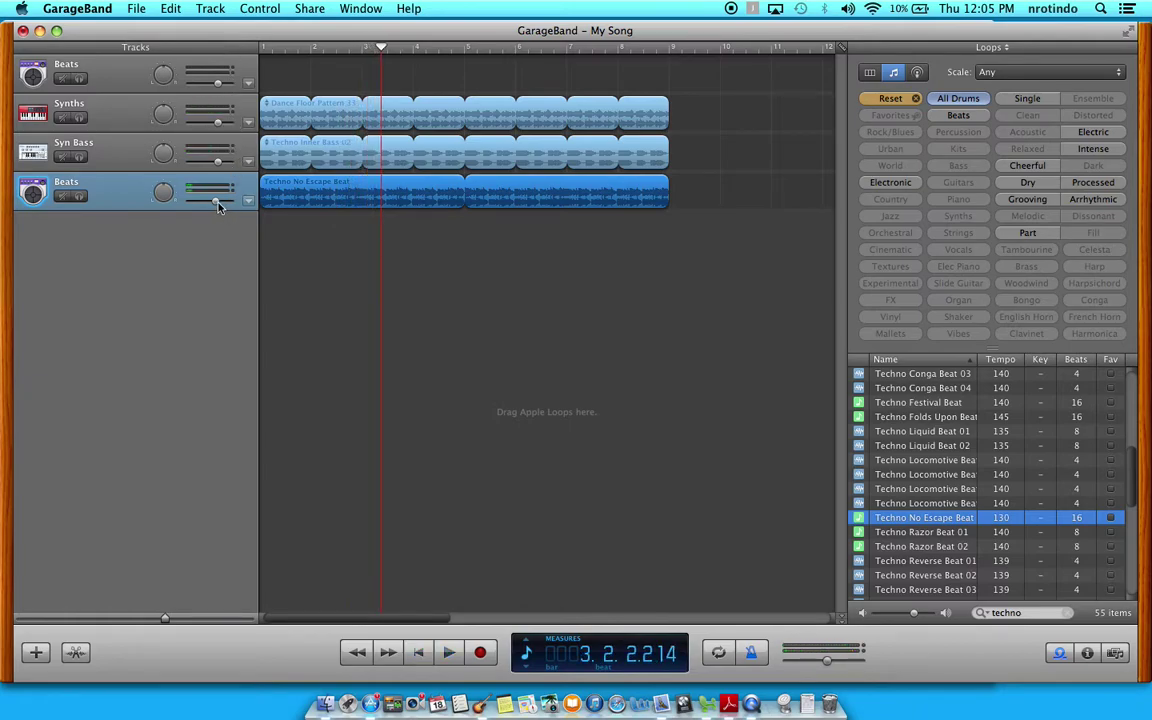
key("space")
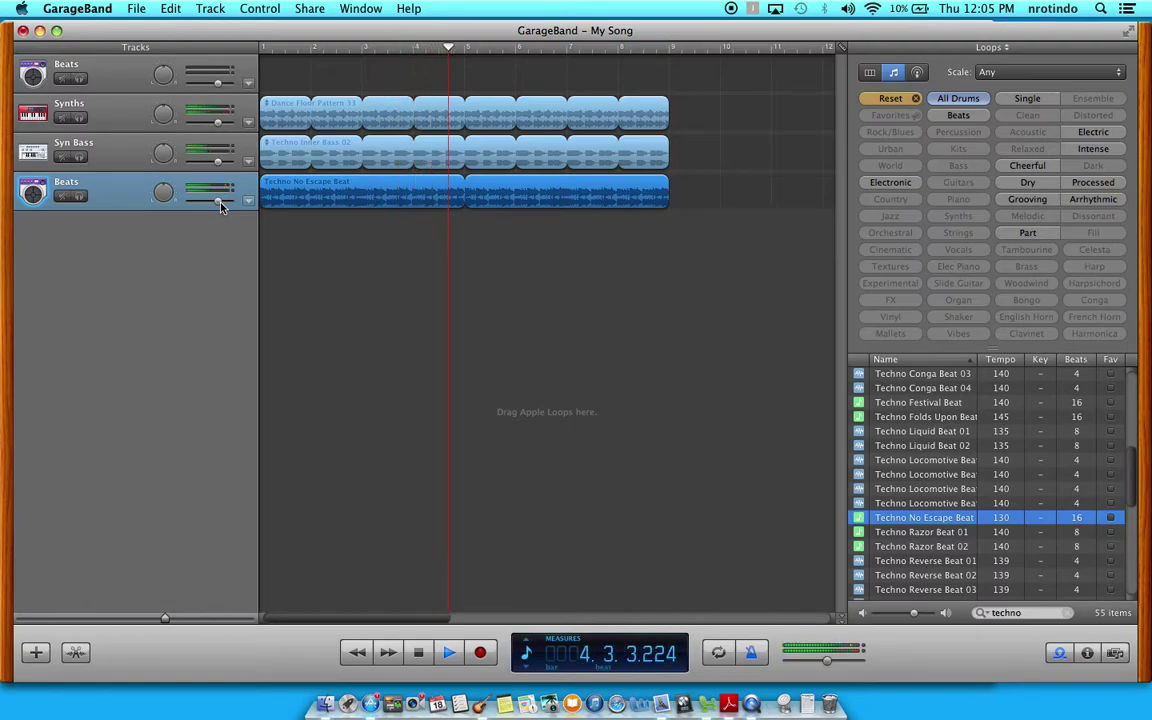
left_click_drag(221, 206, 219, 206)
key("space")
scroll(550, 440, "left", 5)
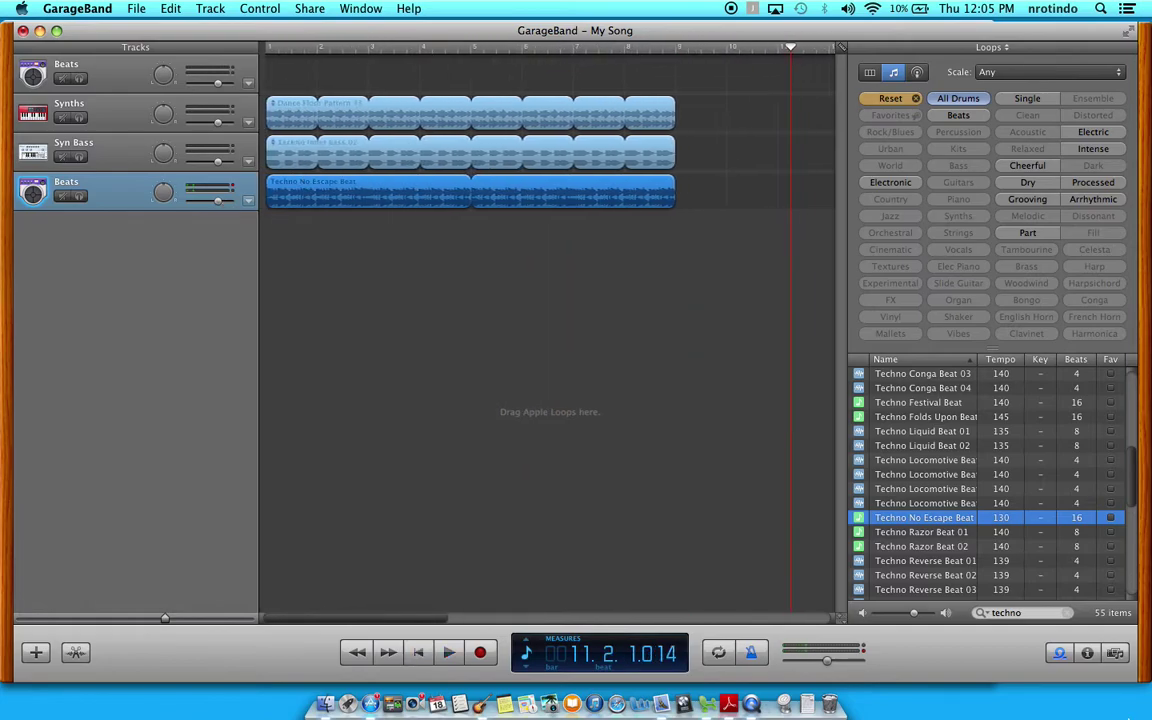
Turn on the cycle region and extend it to measure 9 to cover all the loops.
key("c")
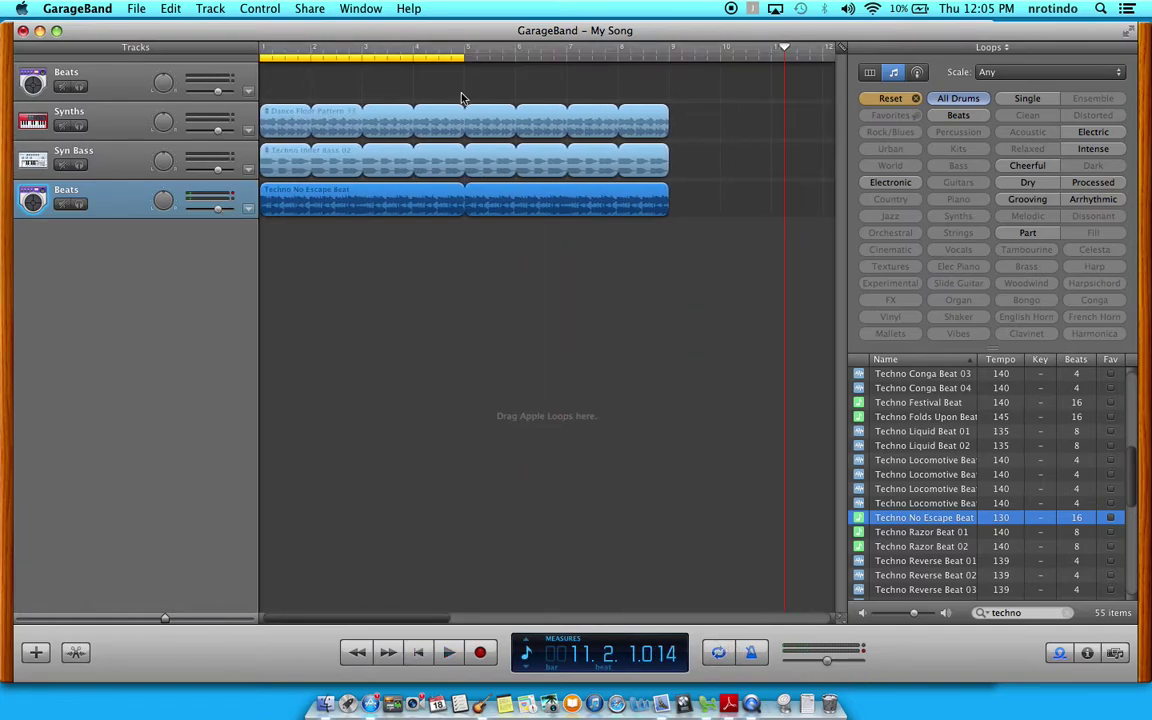
left_click_drag(458, 57, 668, 57)
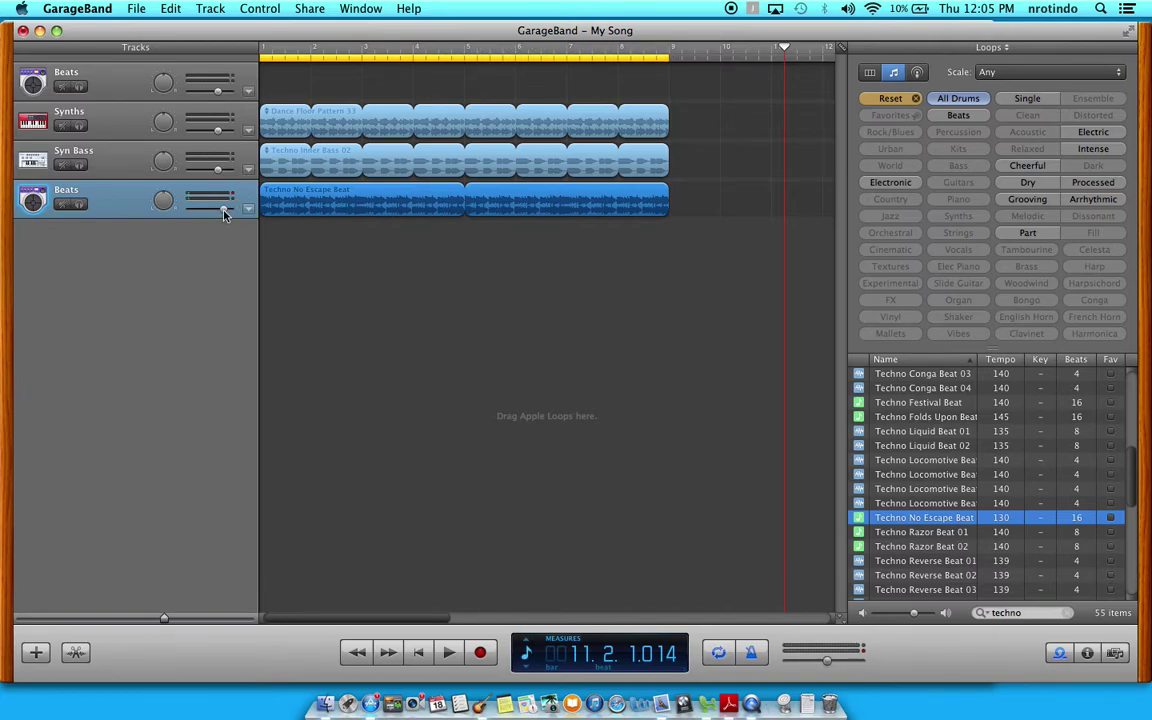
Lower the Techno No Escape Beat track's volume to slightly below the middle and replay the mix from the beginning.
mouse_move(223, 208)
left_mouse_down()
mouse_move(206, 219)
mouse_move(222, 237)
mouse_move(219, 215)
left_mouse_up()
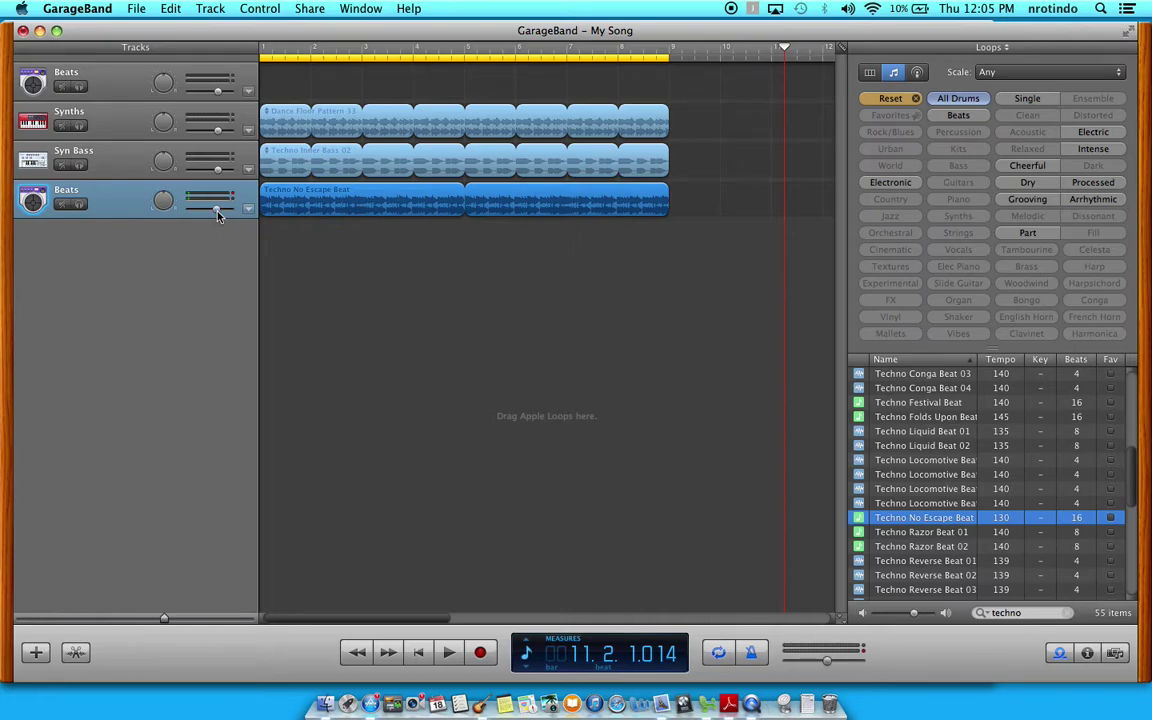
left_click(362, 55)
key("Return")
key("space")
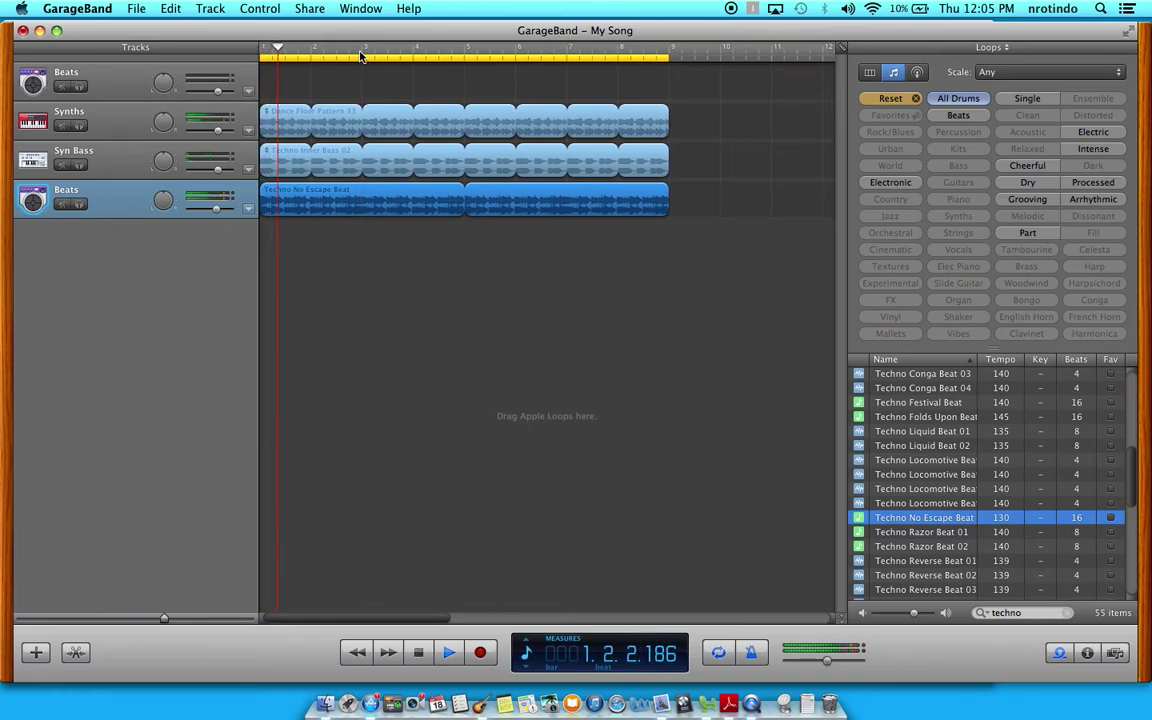
key("space")
Raise the Syn Bass track's volume slightly above the middle and replay the mix from the beginning.
left_click_drag(218, 168, 222, 174)
key("Return")
key("space")
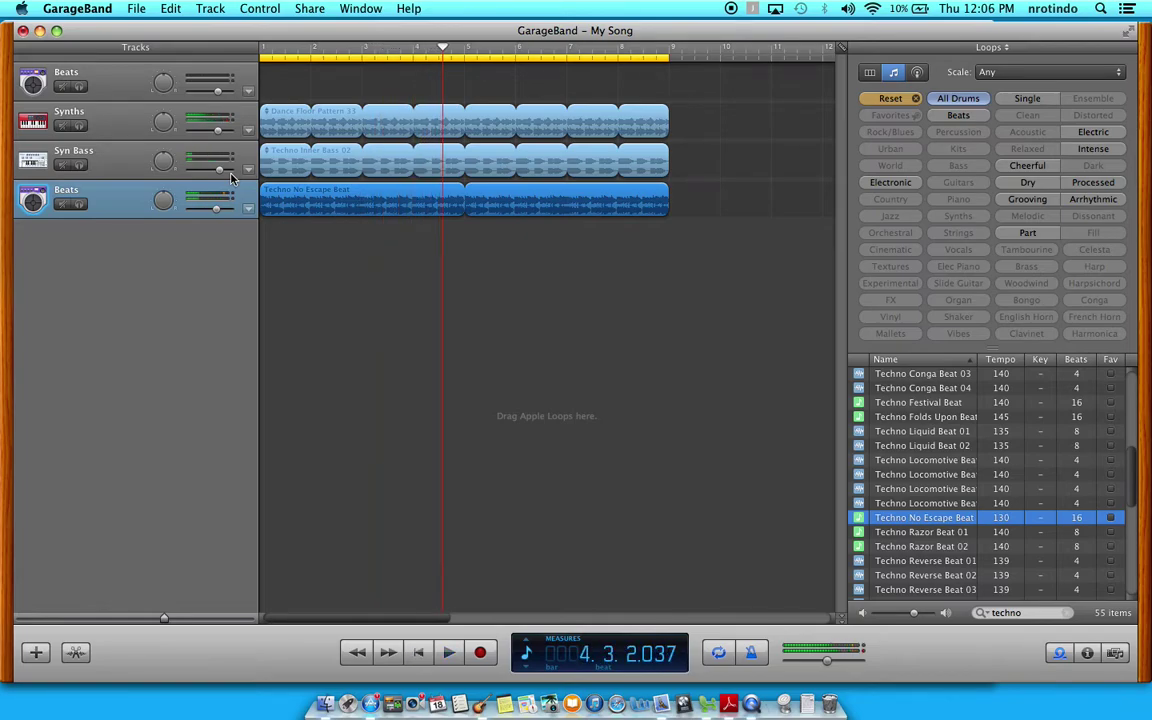
Lower the Synths track's volume slightly below the middle and replay the mix from the beginning.
left_click_drag(218, 130, 215, 130)
left_click(264, 52)
key("space")
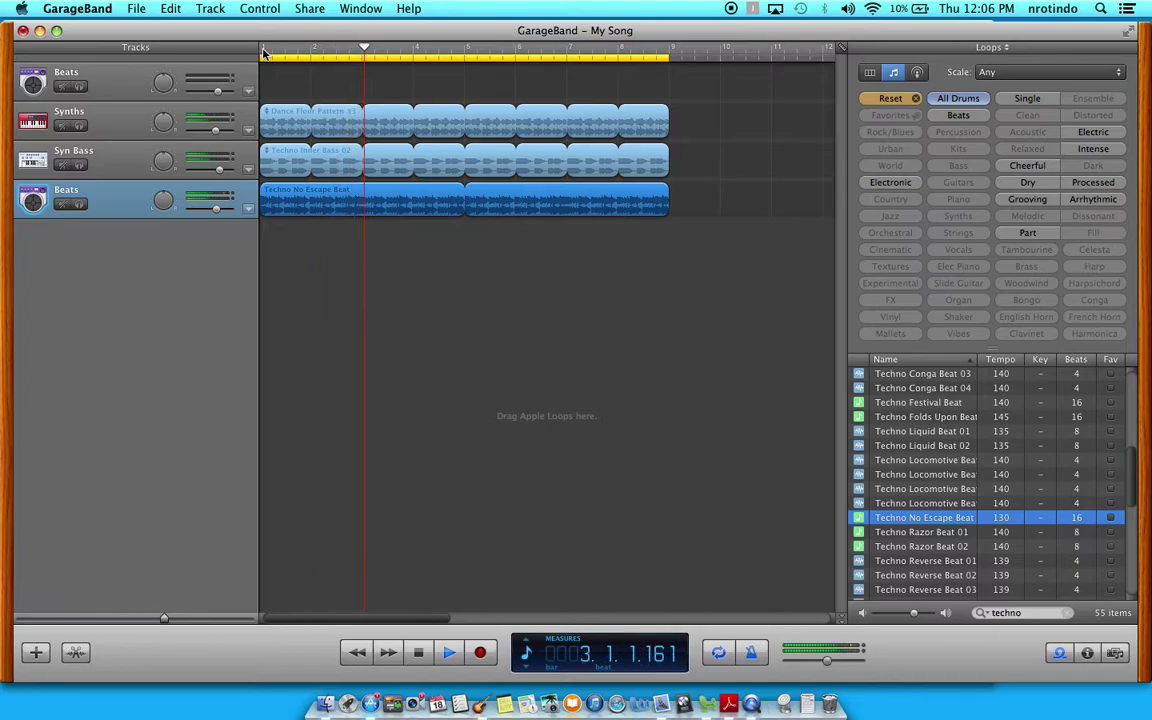
key("space")
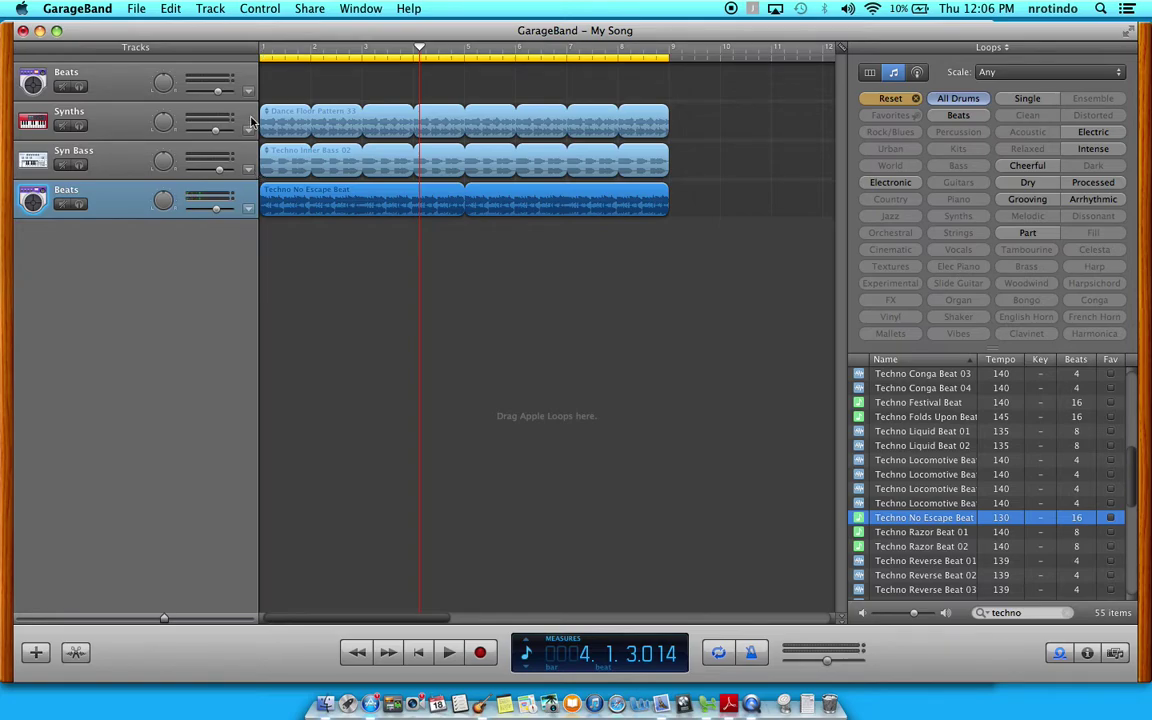
Show the Syn Bass track's automation lane and activate its Track Volume curve with a point at measure 1.
left_click(249, 171)
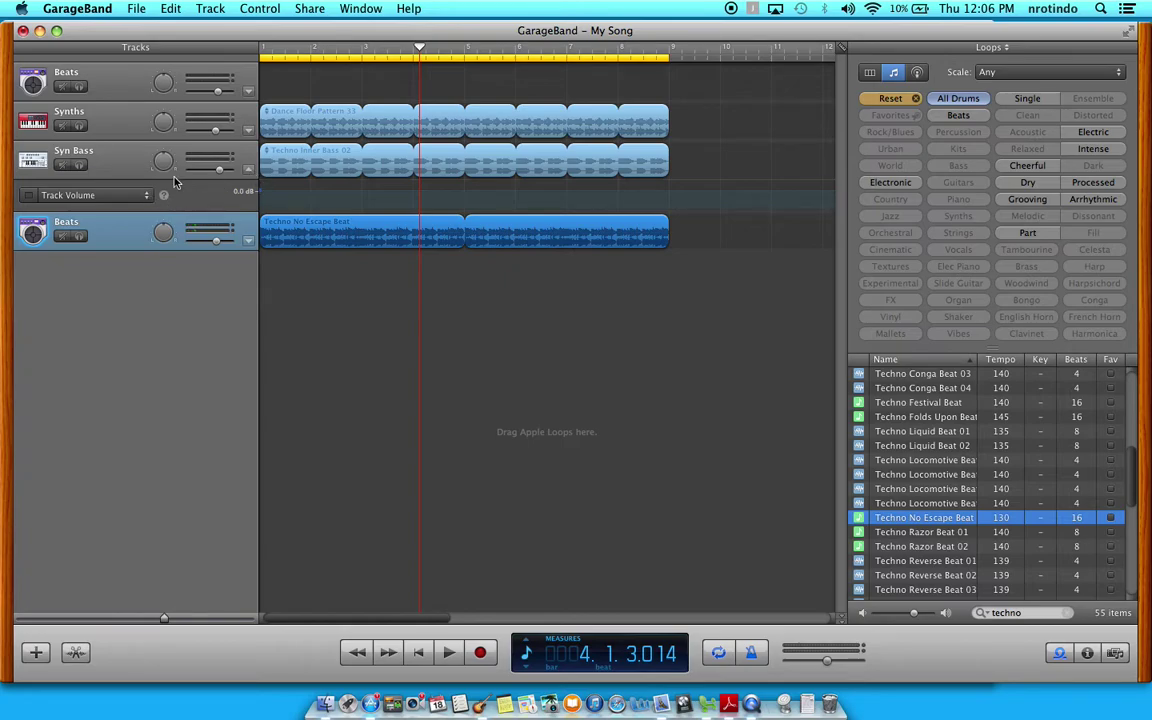
left_click(137, 197)
left_click(137, 199)
left_click(260, 194)
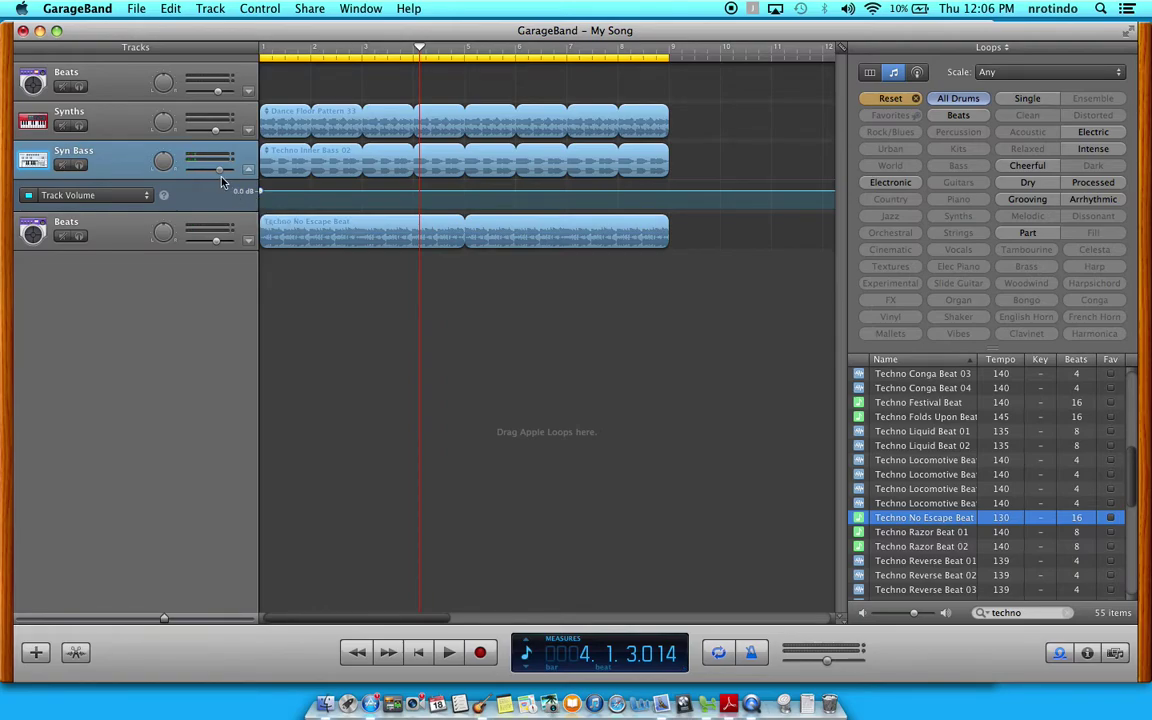
Hide the Syn Bass track's automation lane and show it again.
key("a")
key("a")
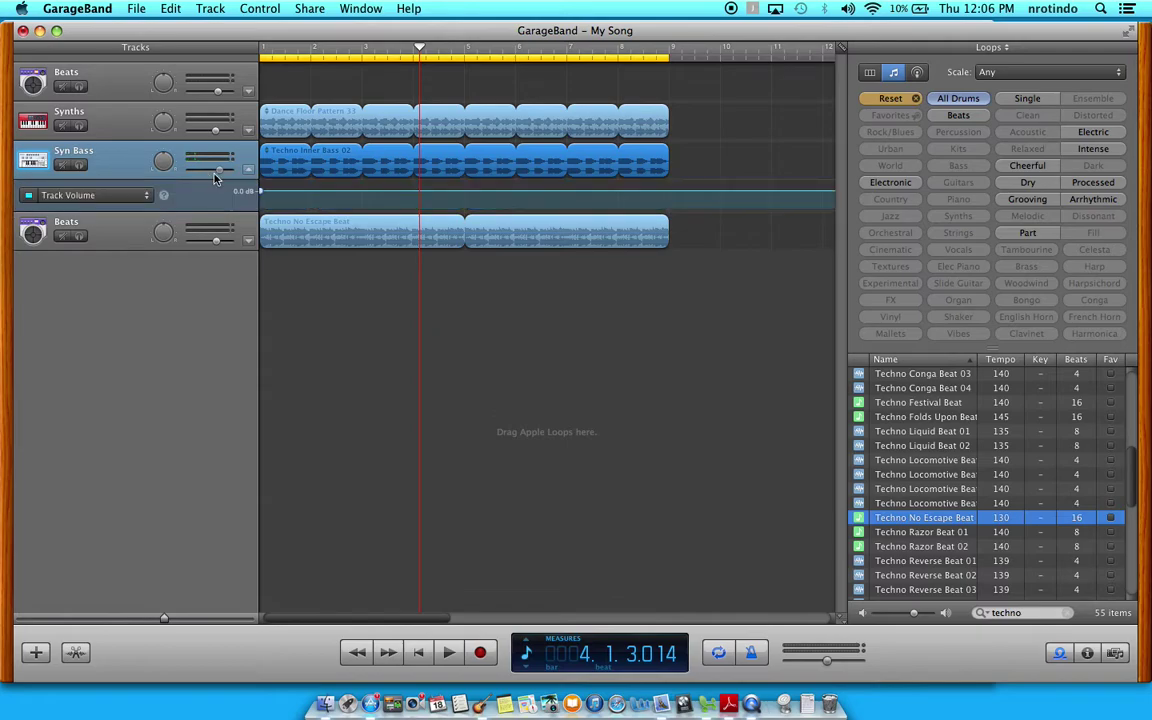
key("a")
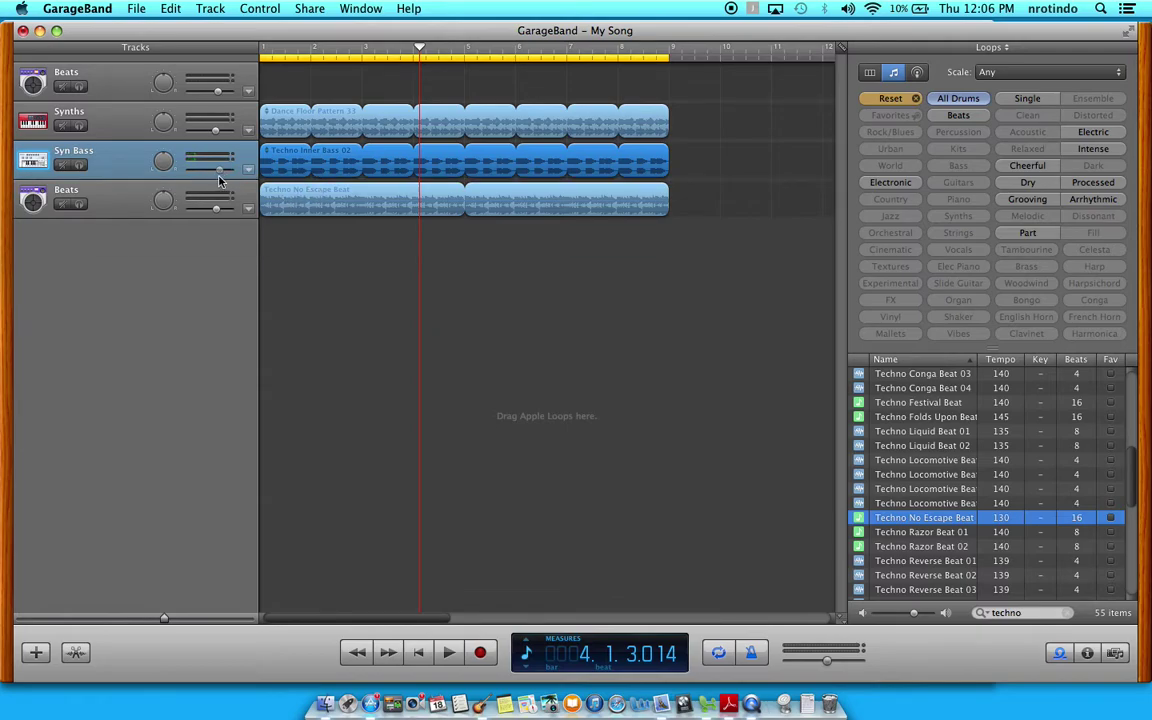
left_click(248, 169)
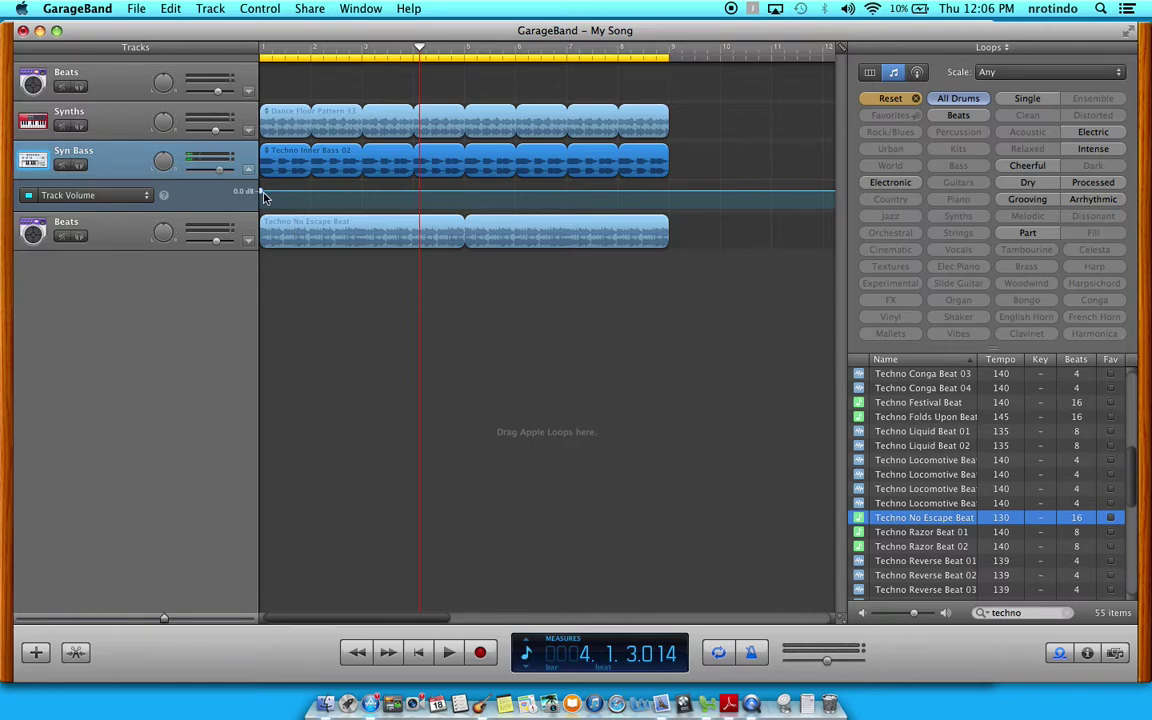
Shape a Syn Bass volume fade-in that climbs from a low point at measure 1 to above 0 dB just past measure 2.
left_click(261, 196)
left_click_drag(261, 196, 261, 217)
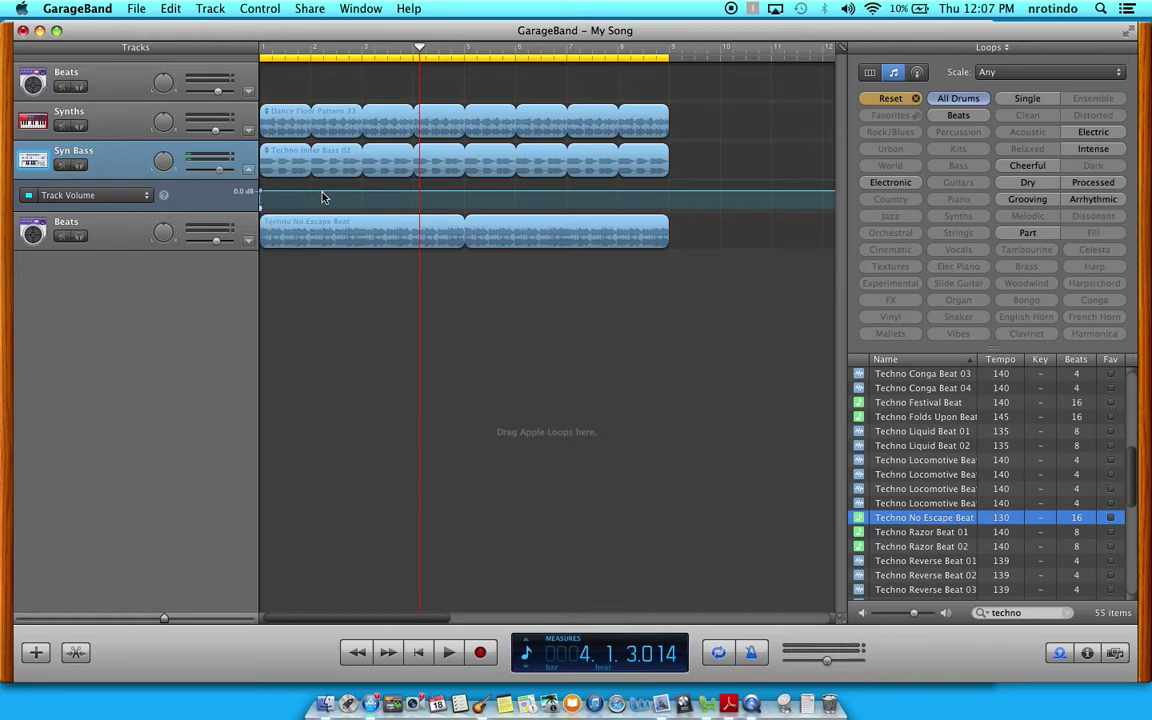
left_click(262, 197)
left_click_drag(262, 197, 318, 187)
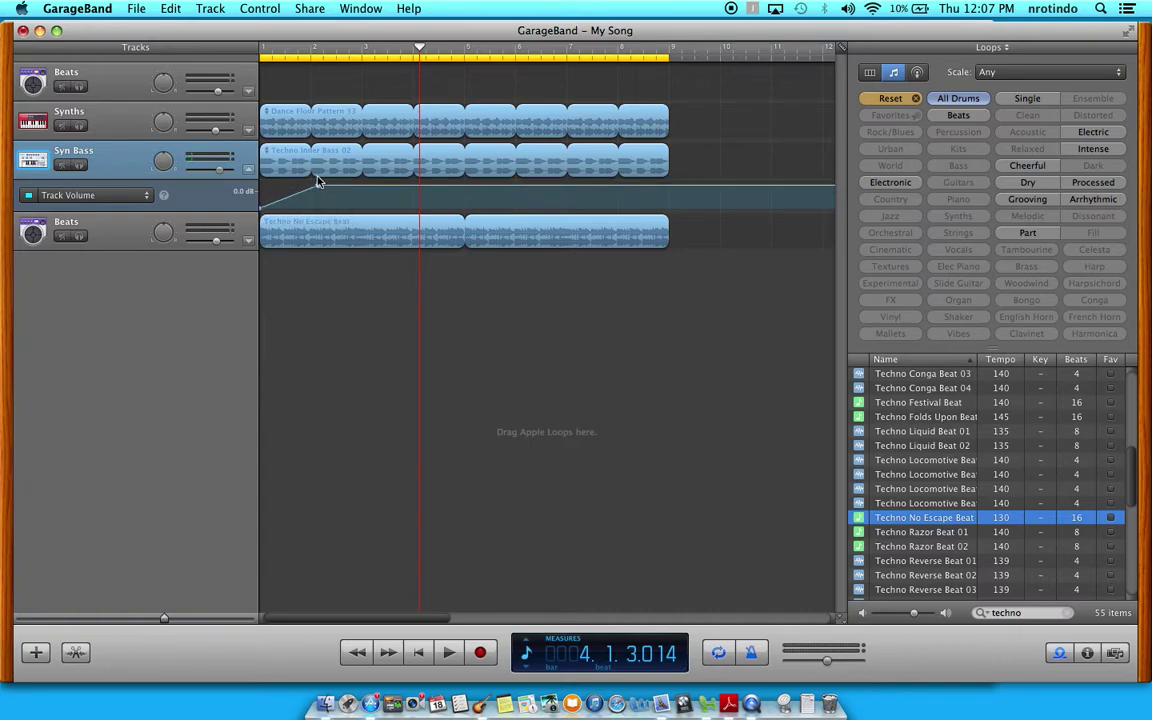
Show the Synths track's volume automation and shape a fade-in from a low point at measure 1 to 6.0 dB at measure 2.
left_click(248, 131)
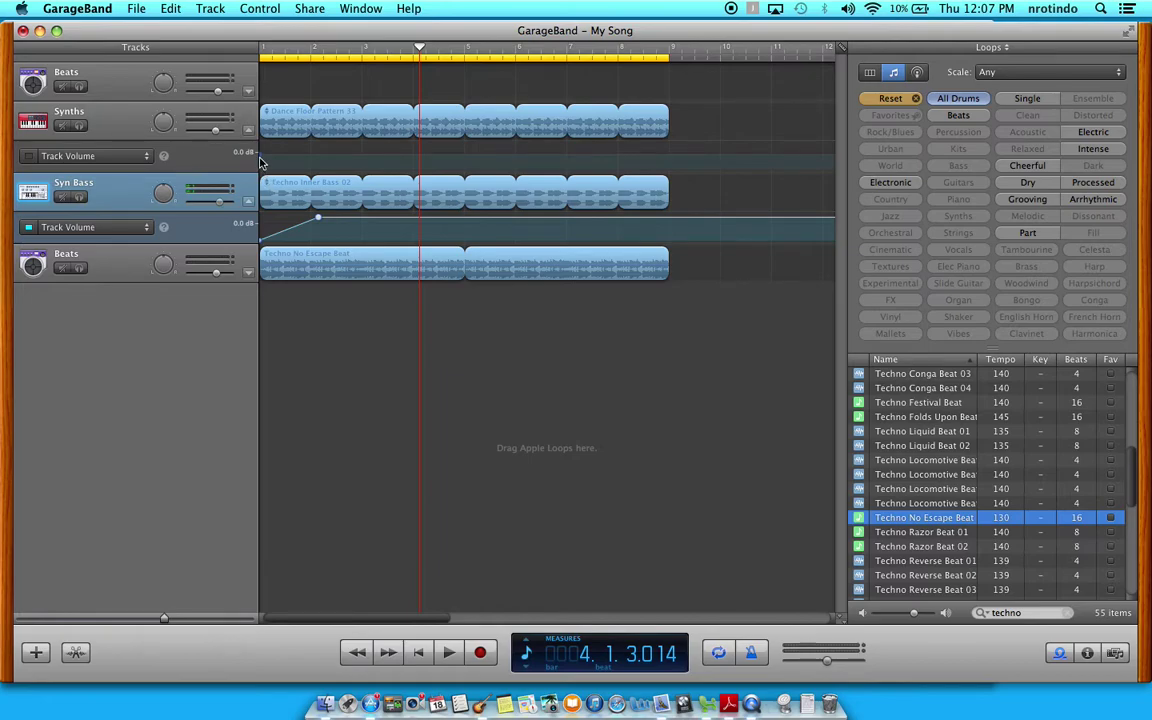
mouse_move(261, 158)
left_mouse_down()
mouse_move(260, 181)
mouse_move(262, 167)
left_mouse_up()
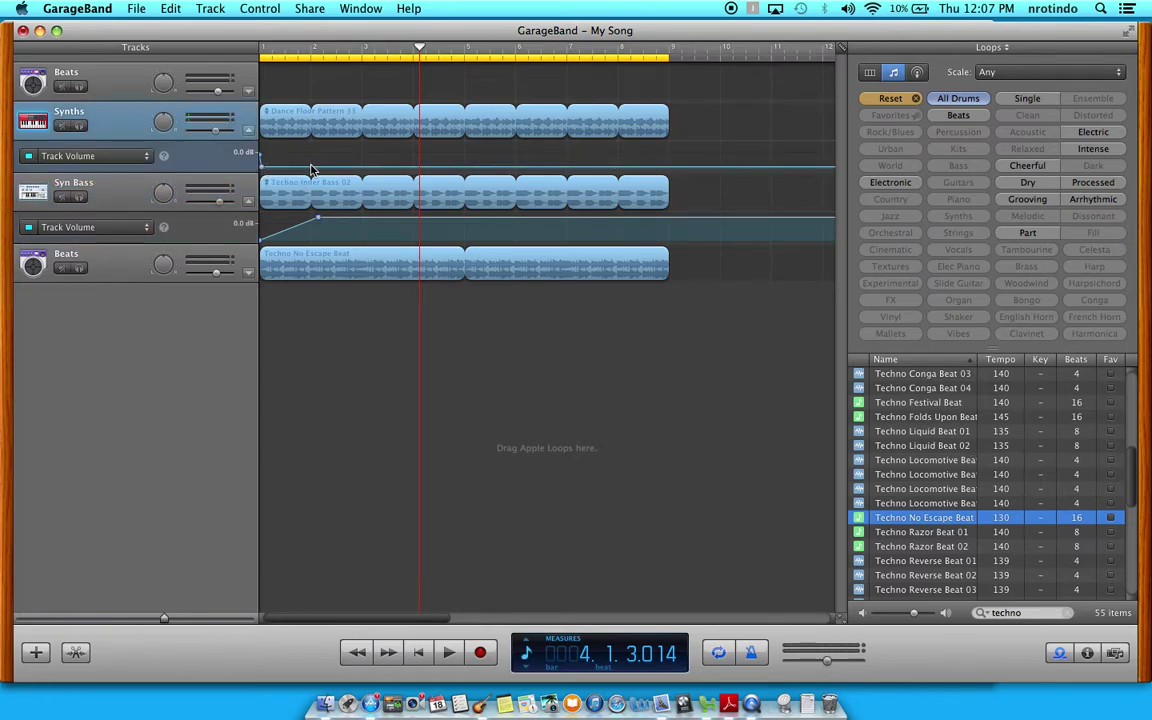
left_click_drag(313, 172, 313, 133)
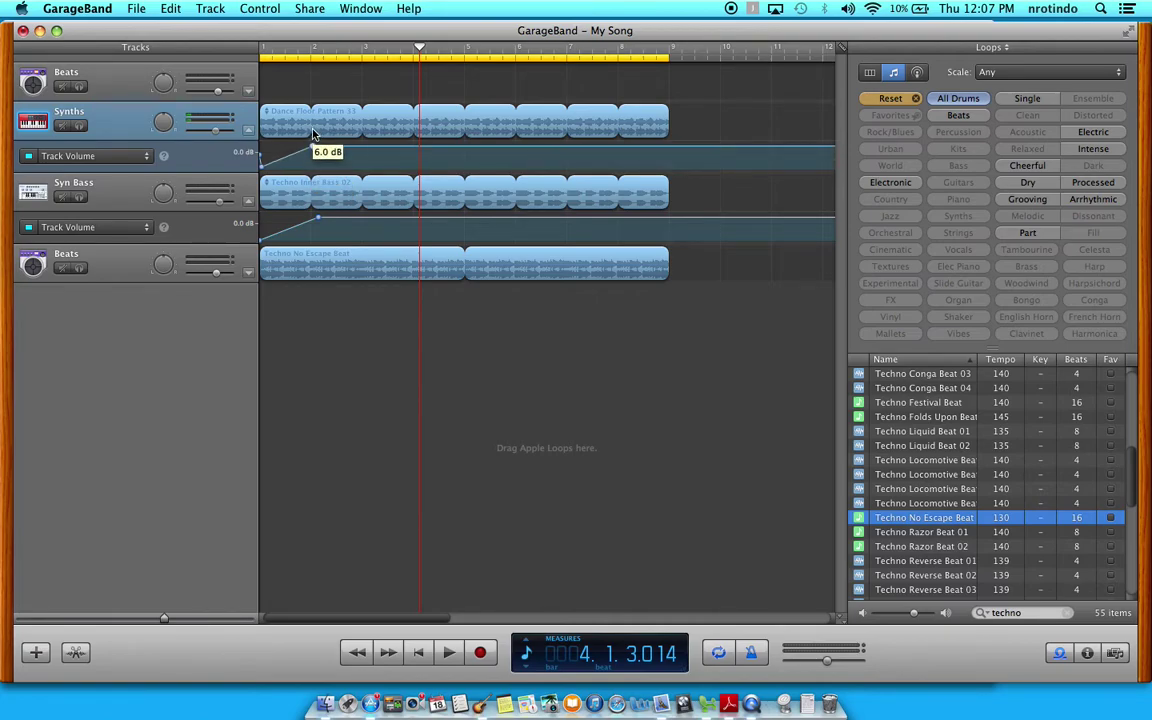
Add a volume fade-in over the first measure of the Techno No Escape Beat track and play the song from the start.
left_click(250, 273)
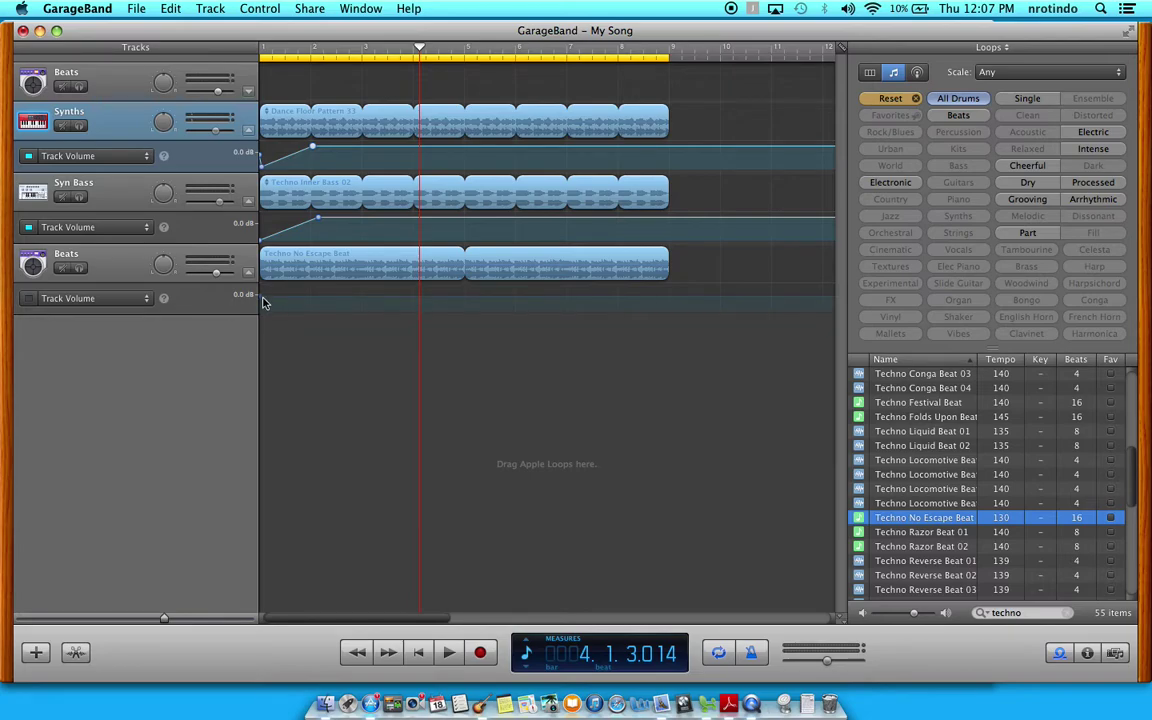
left_click(263, 303)
left_click(262, 305)
left_click_drag(316, 309, 315, 289)
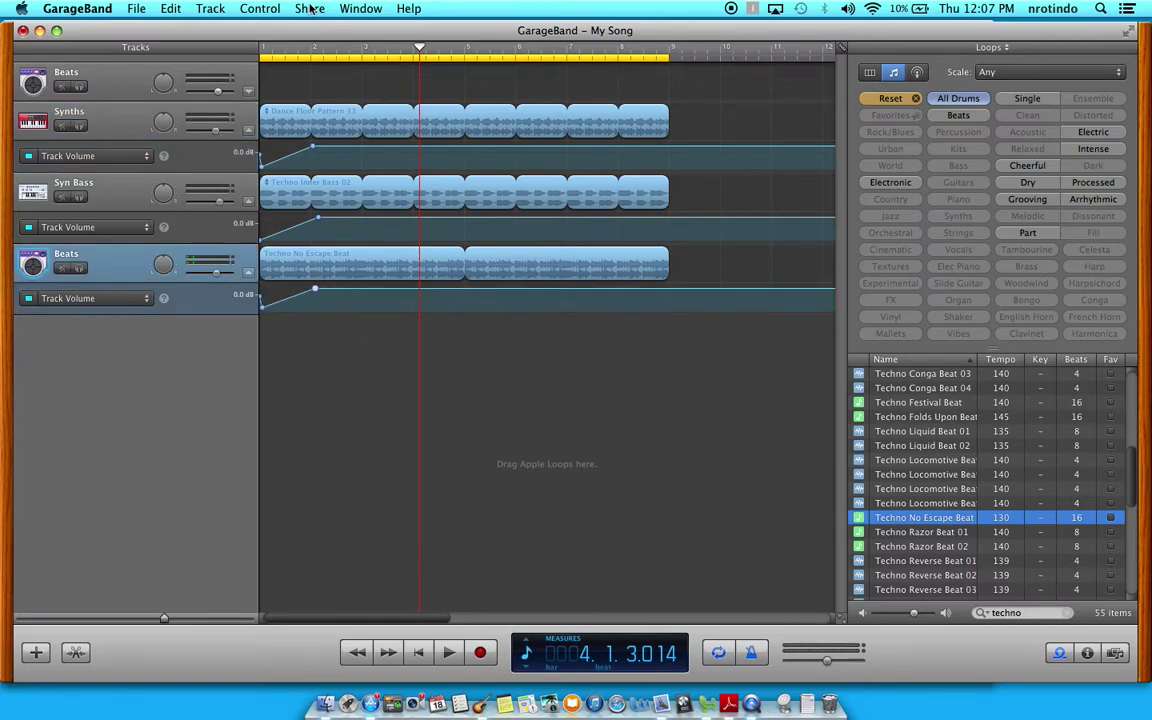
left_click(263, 50)
key("space")
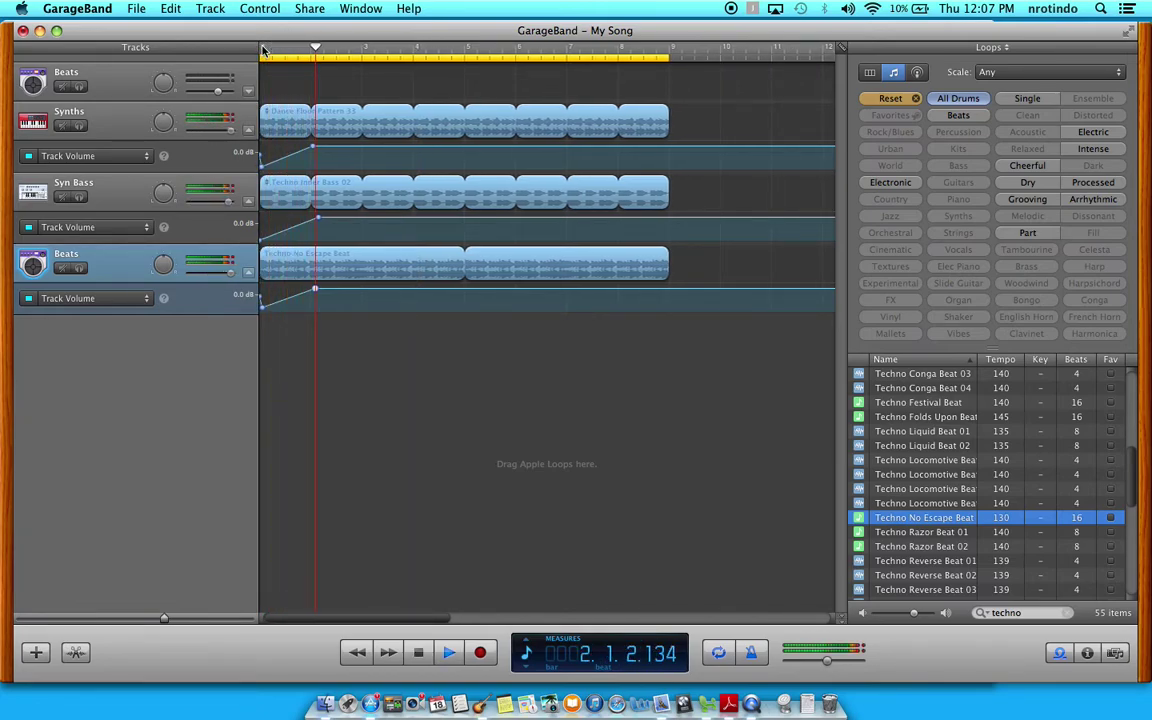
key("space")
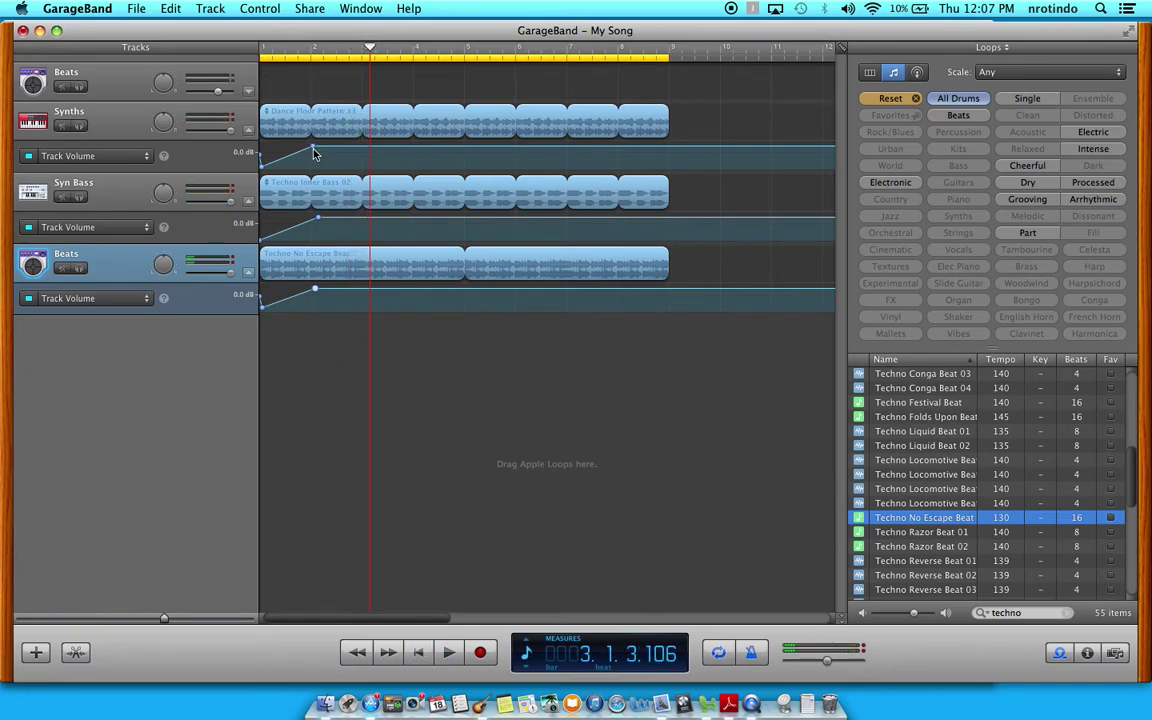
Lower the volume curves of all three loop tracks after their fade-ins to near 0 dB and replay from the start.
left_click(314, 150)
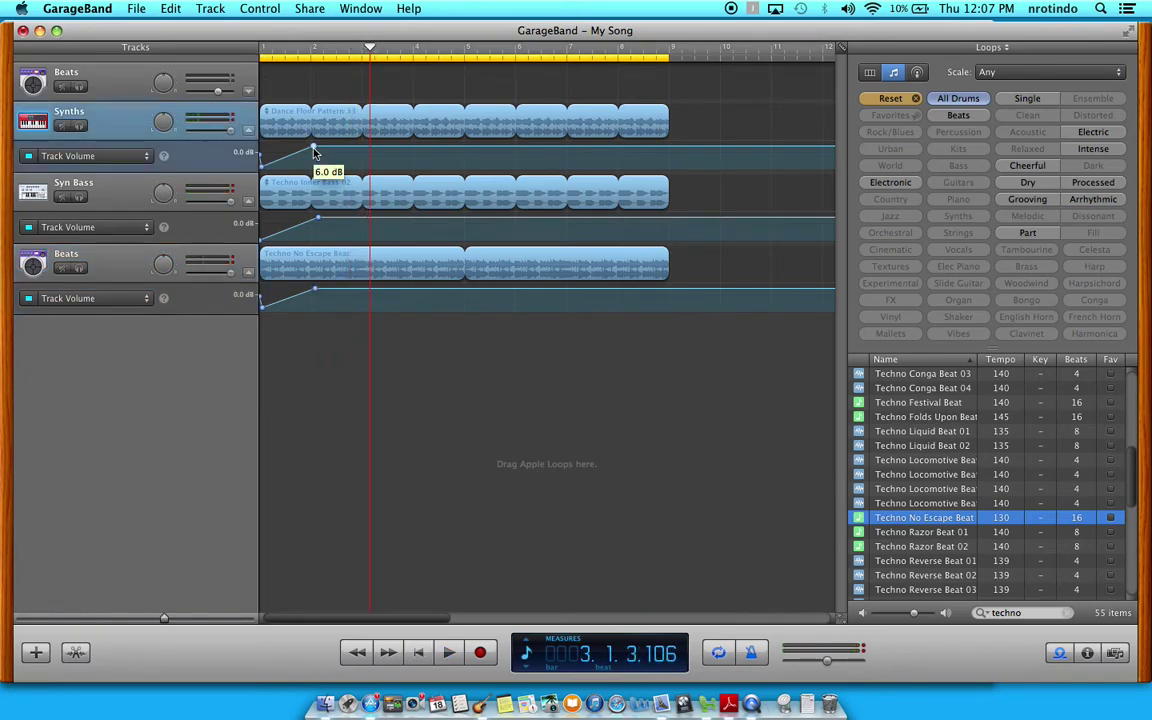
left_click_drag(314, 150, 314, 154)
left_click(320, 222)
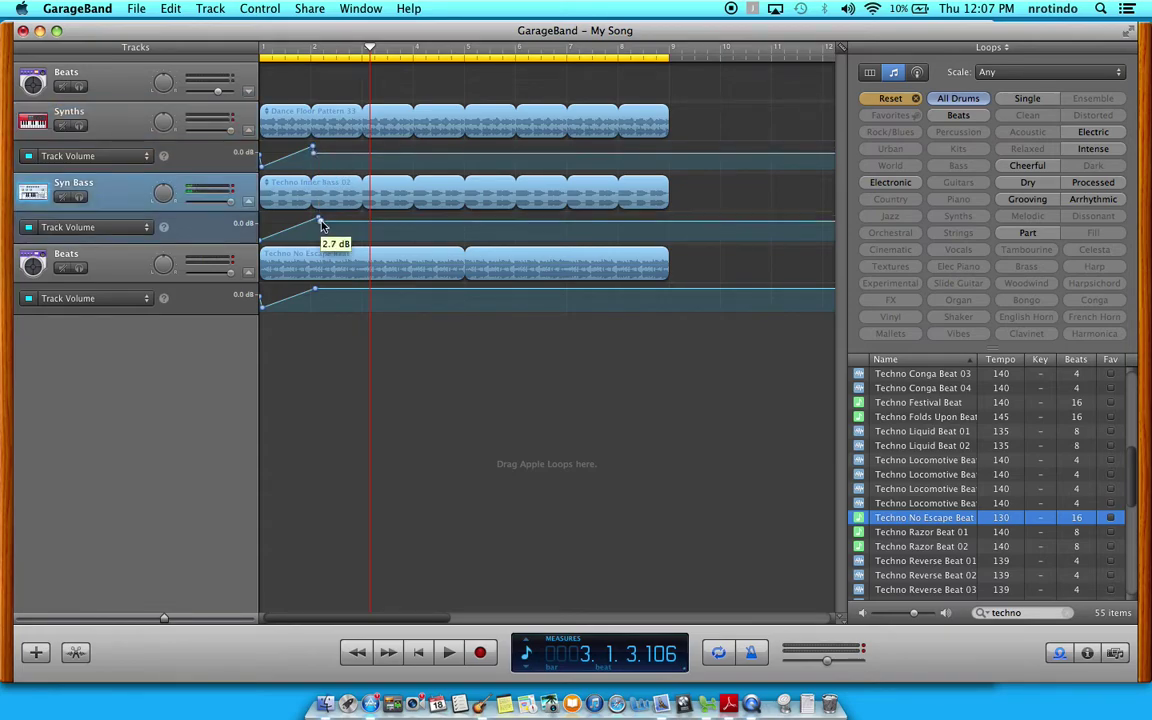
left_click_drag(321, 222, 320, 223)
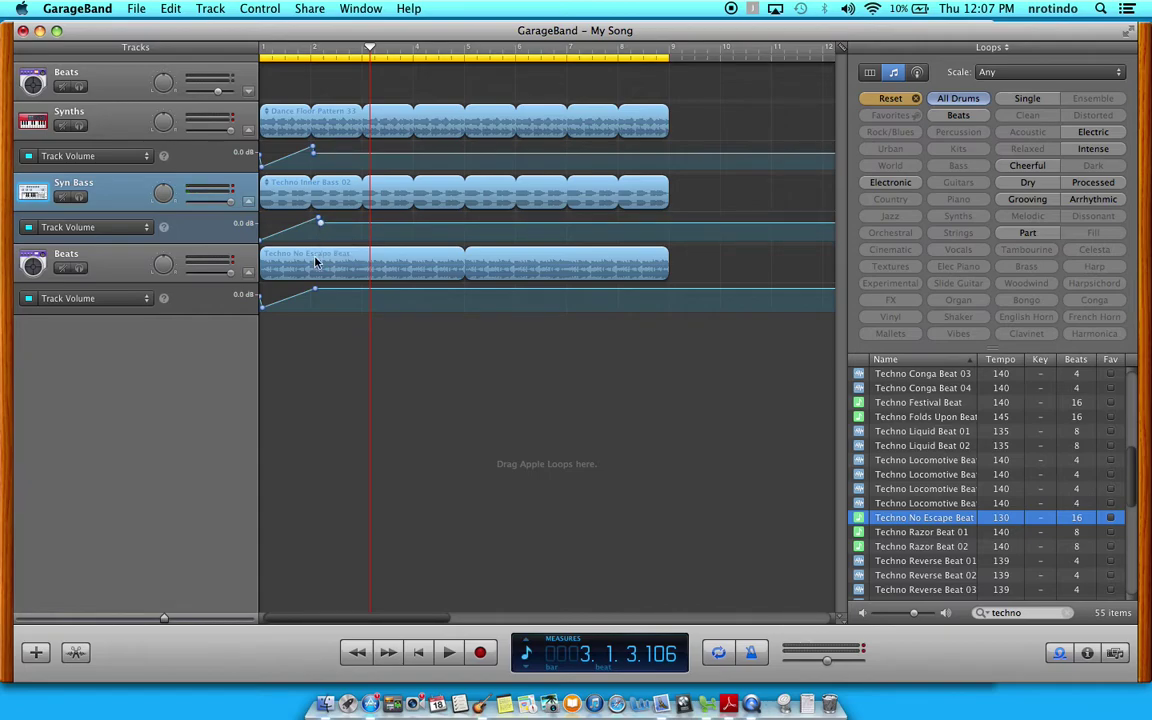
left_click_drag(314, 292, 314, 296)
left_click(265, 50)
key("space")
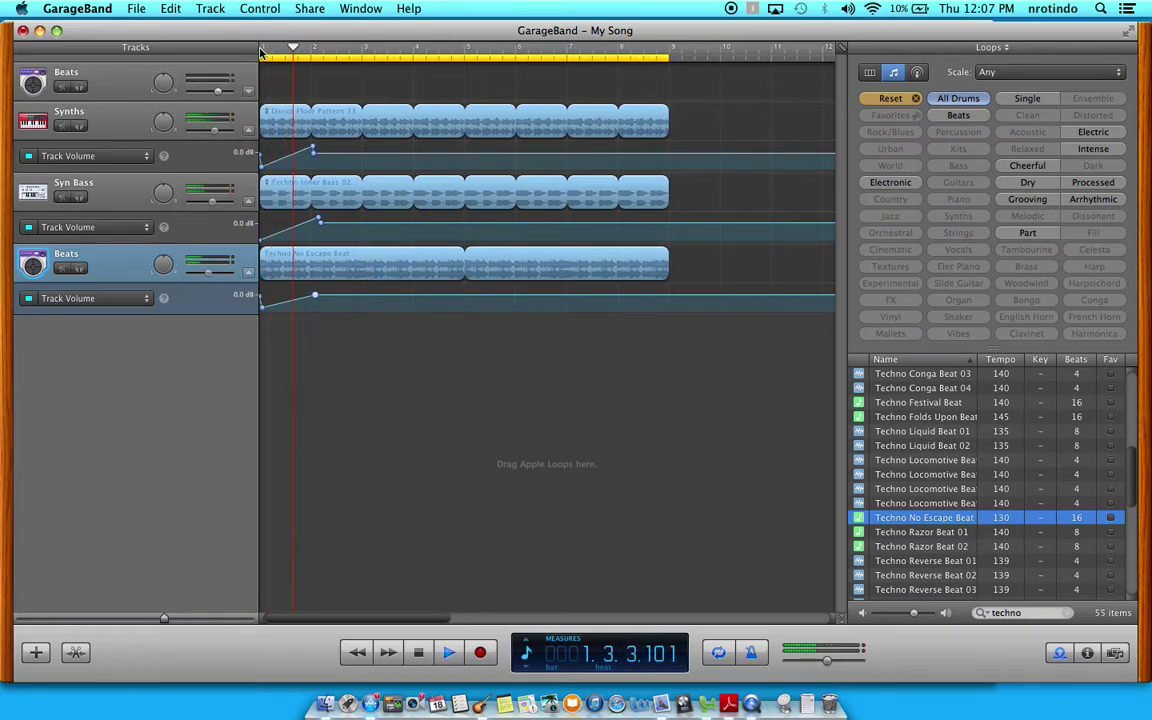
key("space")
Delete the Synths volume points near measure 2, rebuild the fade-in up to about 0 dB there, and replay the song.
left_click(313, 151)
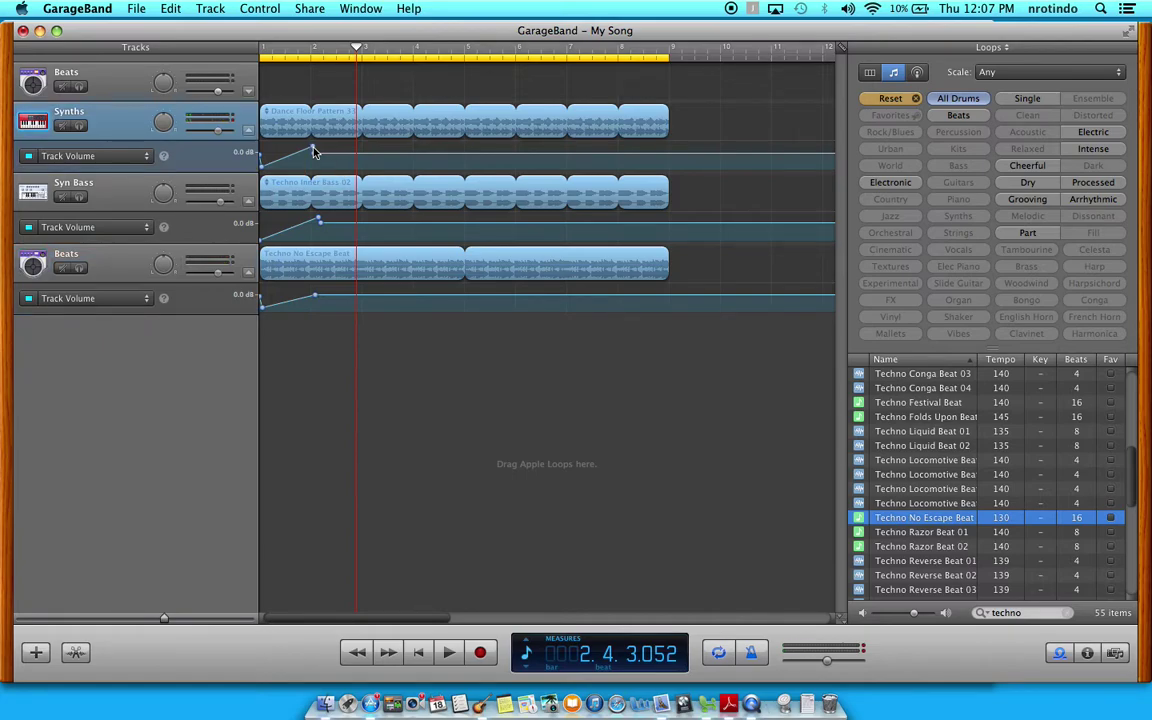
left_click(312, 149)
key("Delete")
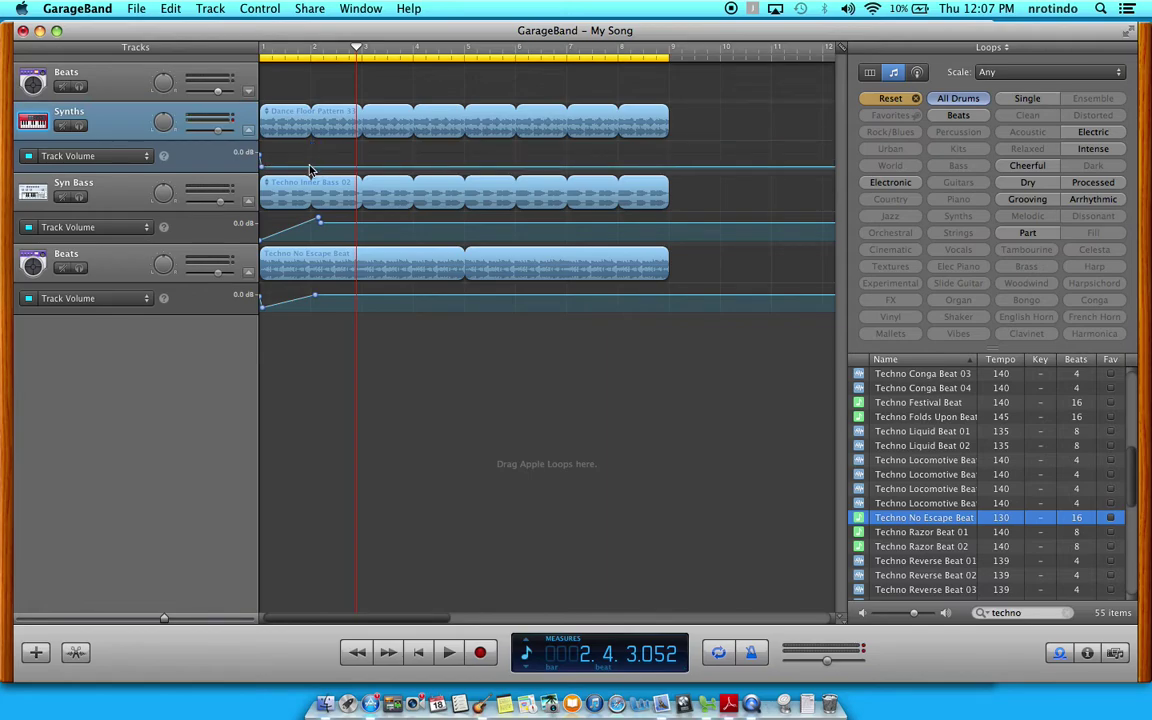
left_click_drag(315, 170, 316, 157)
left_click(265, 57)
key("space")
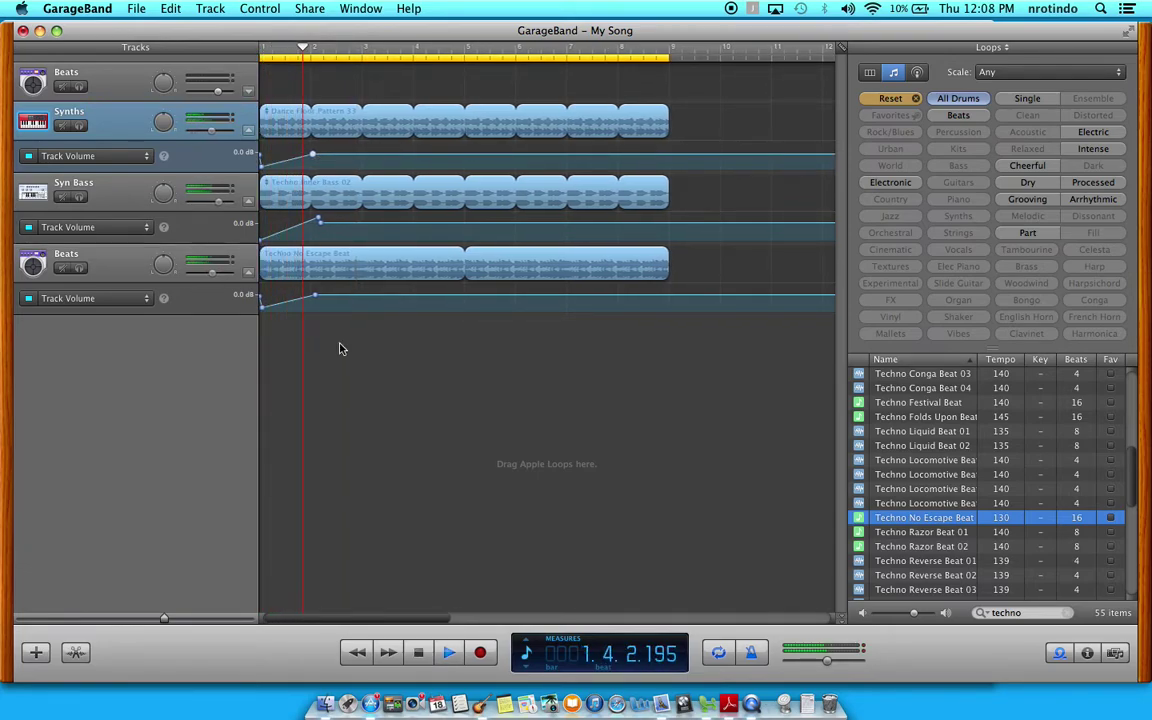
key("space")
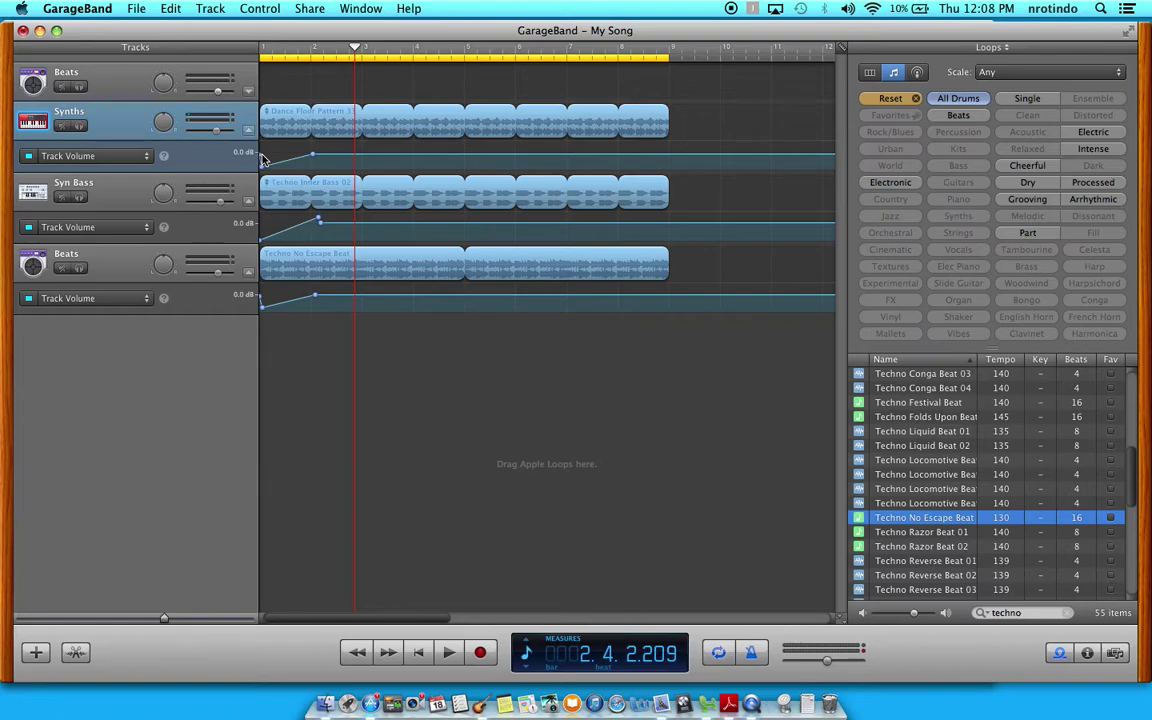
Lower the Synths fade-in's starting volume point further at measure 1 and replay the song from the beginning.
mouse_move(261, 164)
left_mouse_down()
mouse_move(253, 155)
mouse_move(253, 178)
left_mouse_up()
key("Return")
key("space")
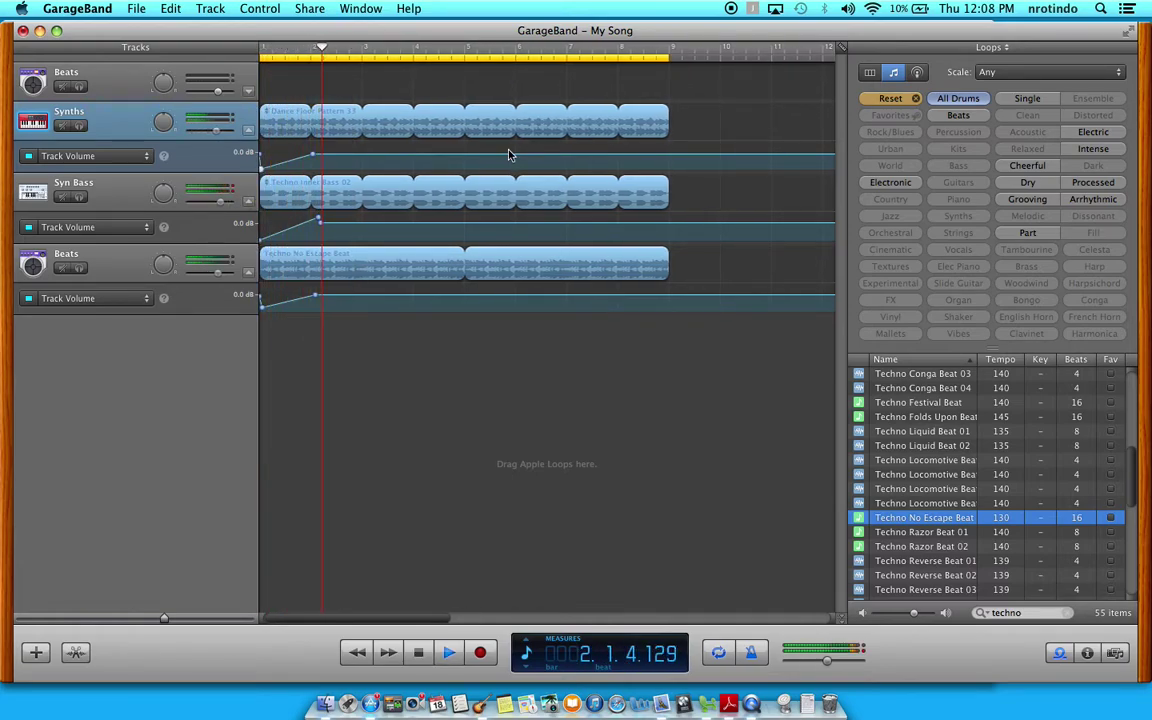
key("space")
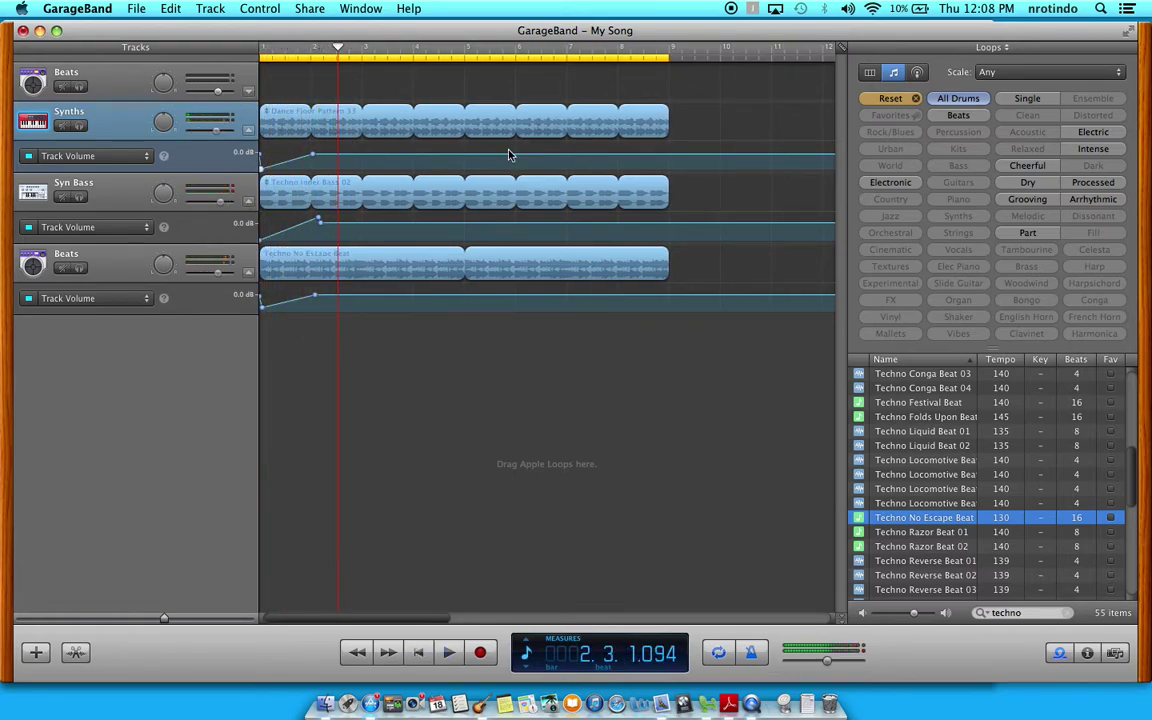
Dip the Synths volume curve between measures 3 and 5, bring it back to about 0 dB, and play the song to check.
left_click(362, 157)
left_click_drag(365, 157, 369, 166)
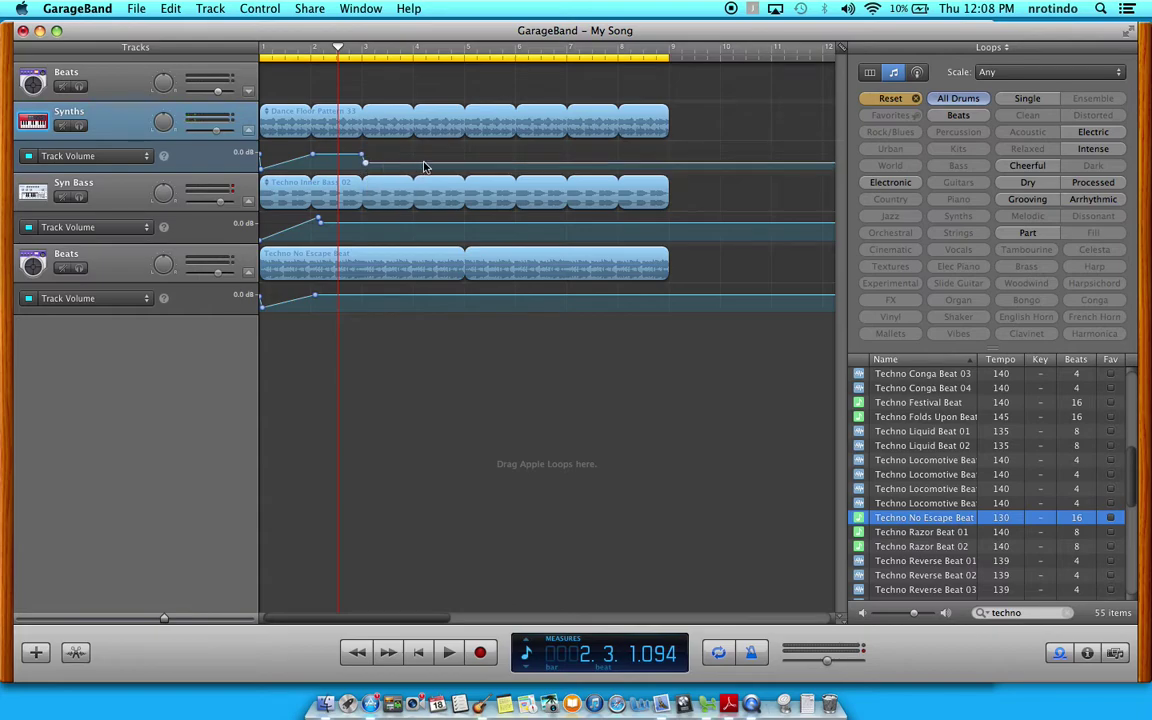
left_click(469, 164)
left_click_drag(470, 164, 471, 155)
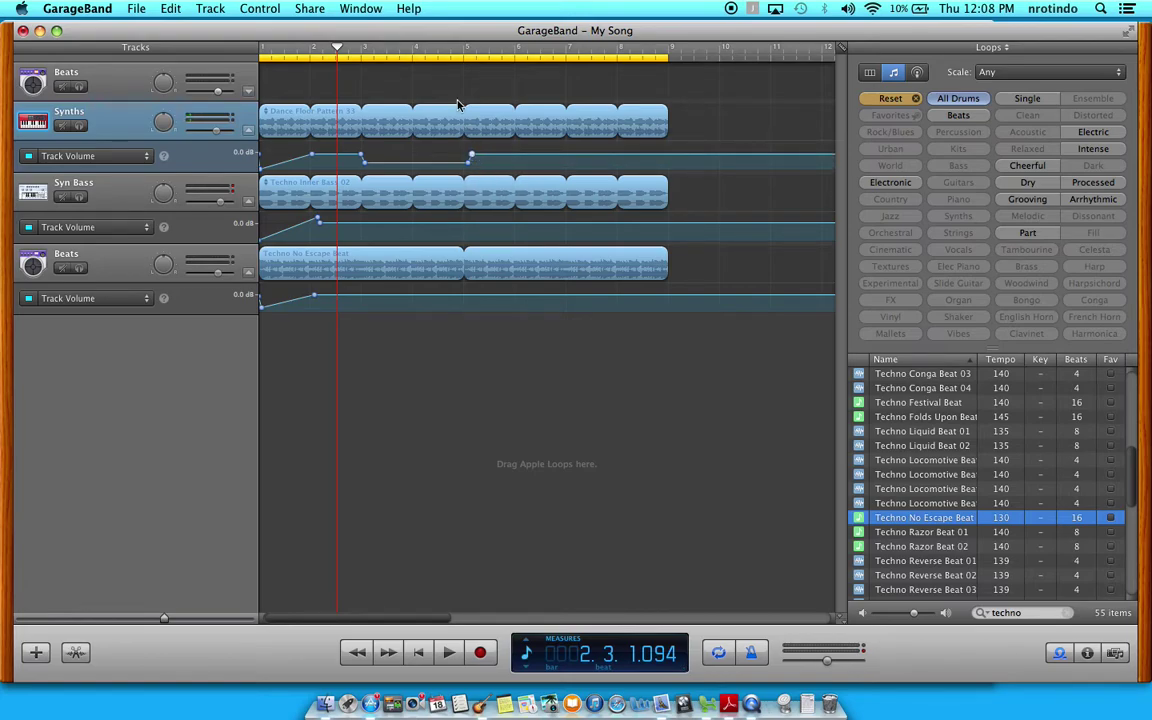
key("space")
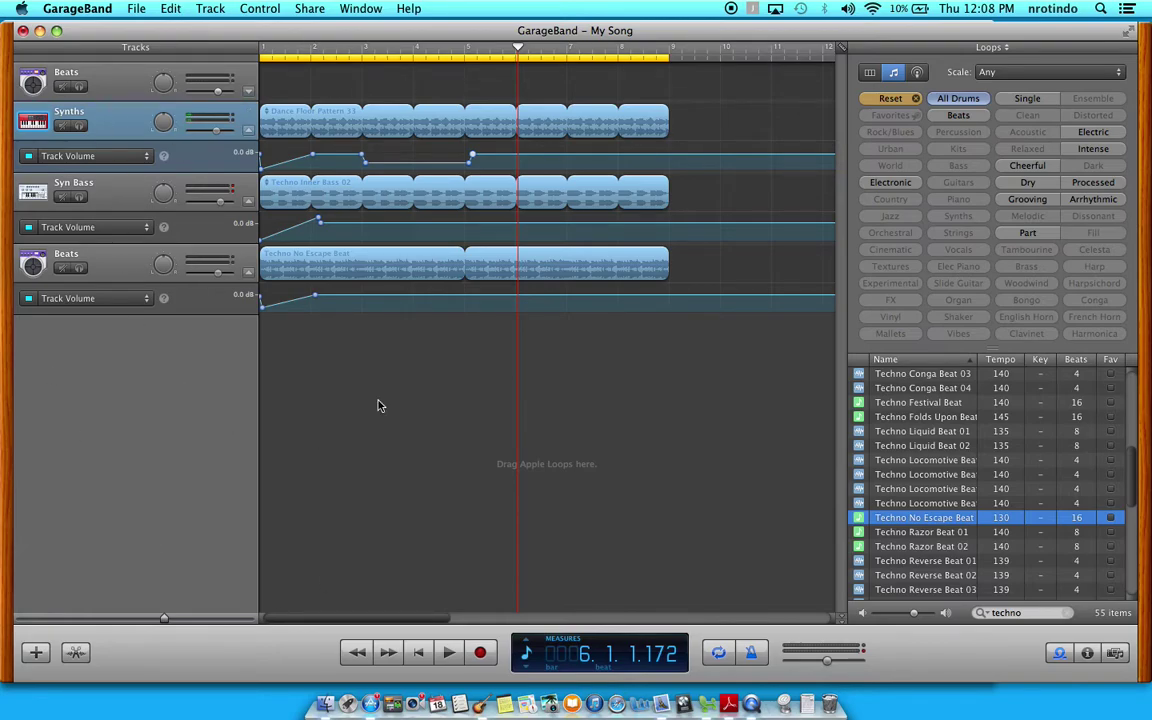
key("Return")
key("space")
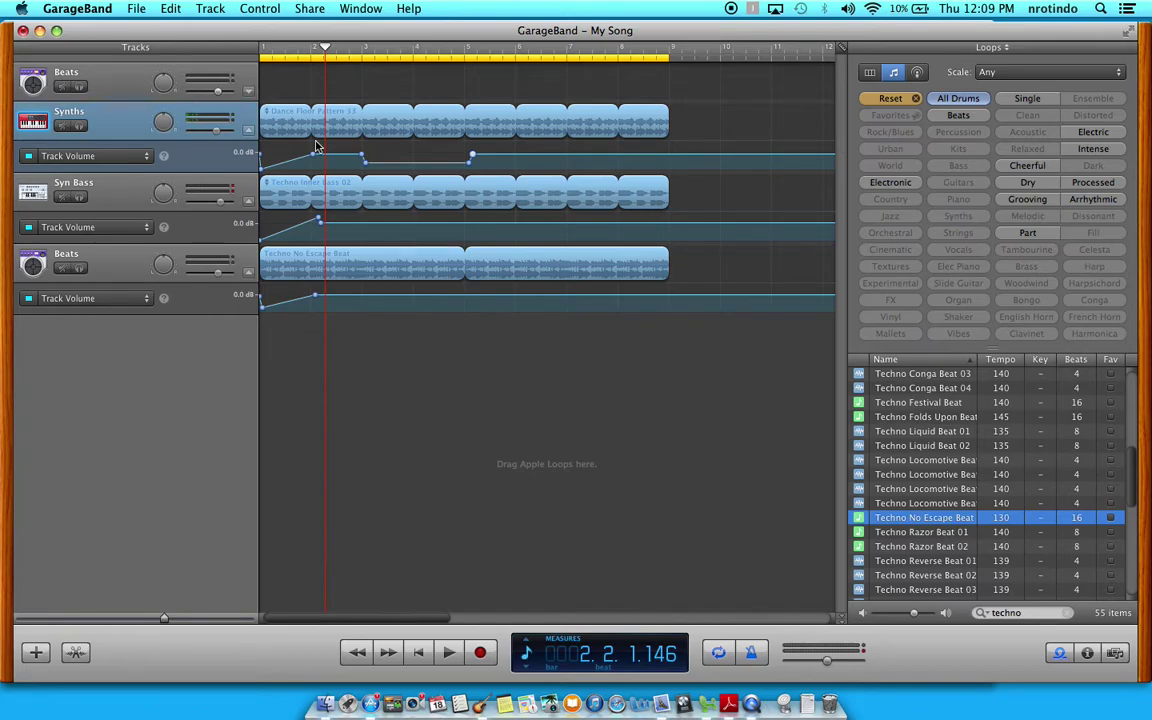
Search the loop library for the "techno inner bass" loops.
left_click(120, 207)
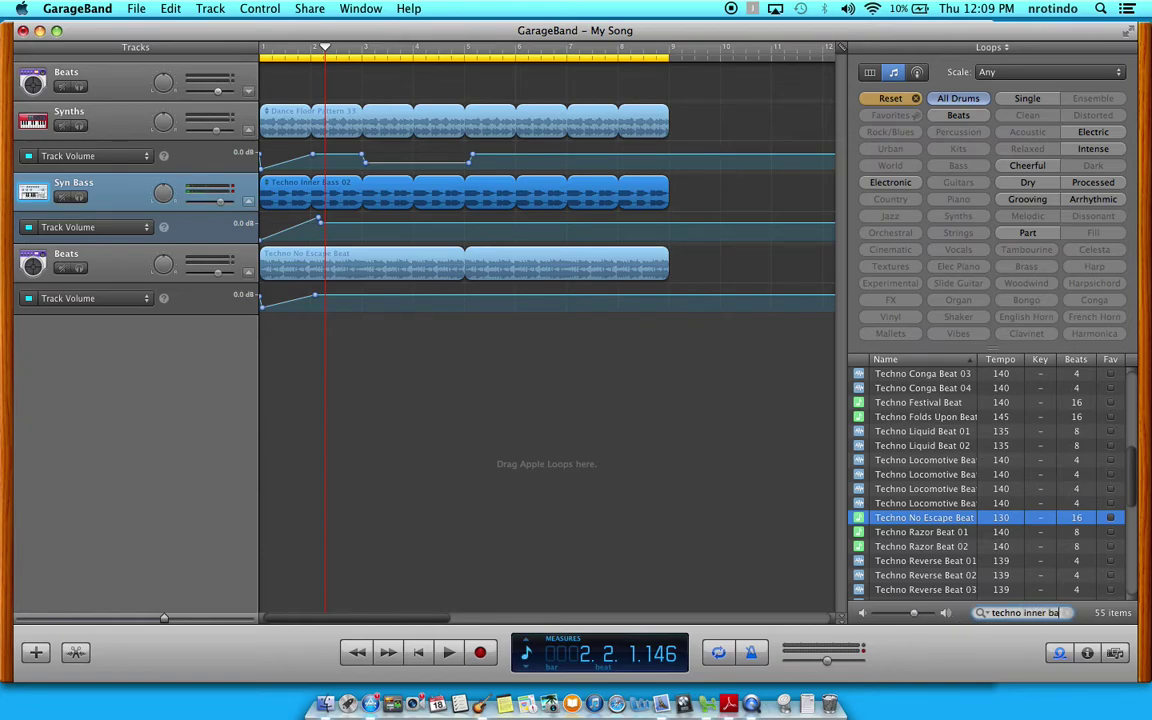
key("Return")
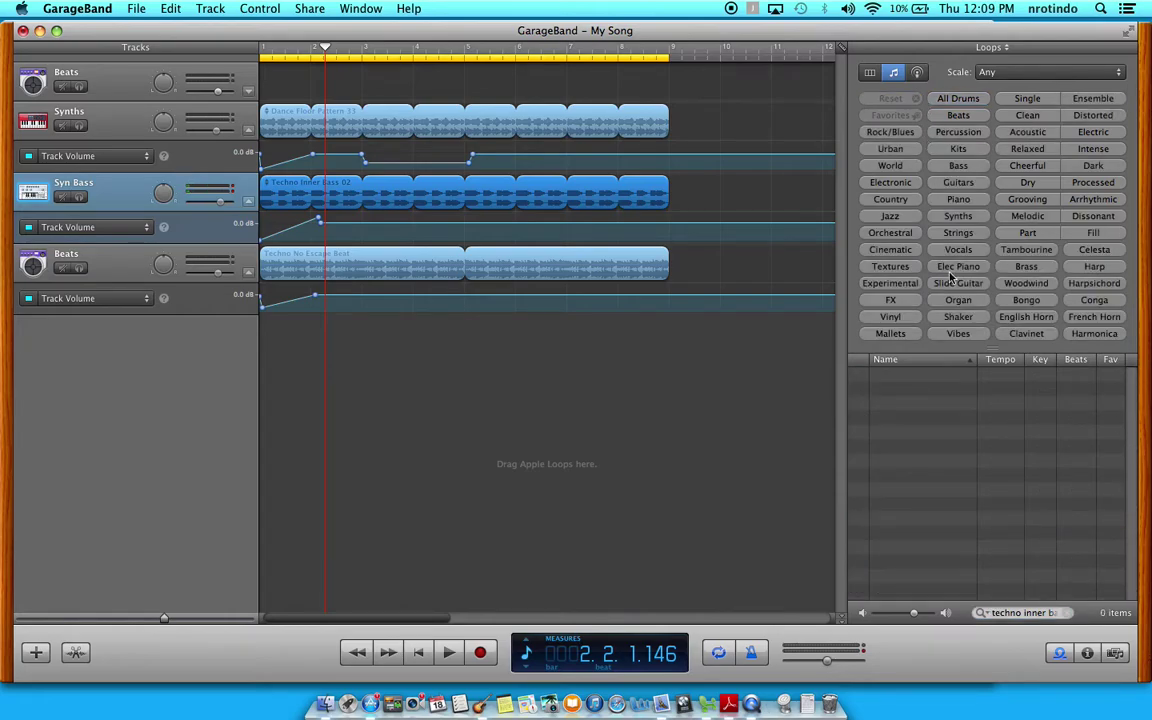
left_click(960, 166)
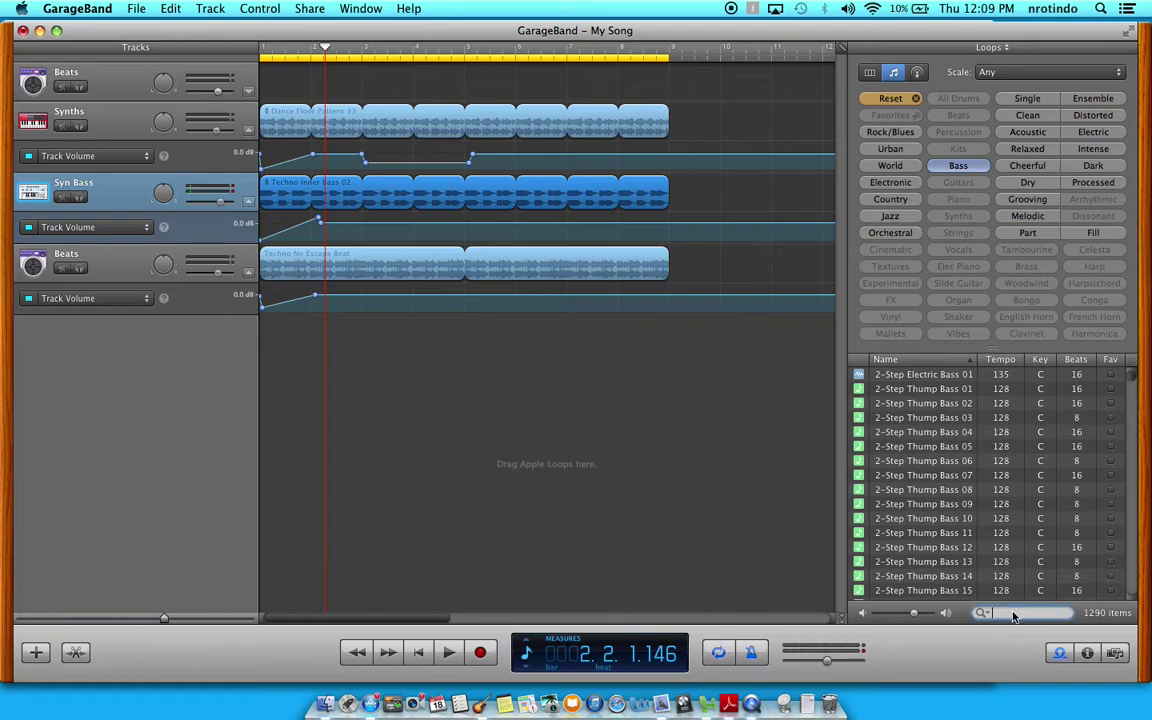
type("tecno inner ba")
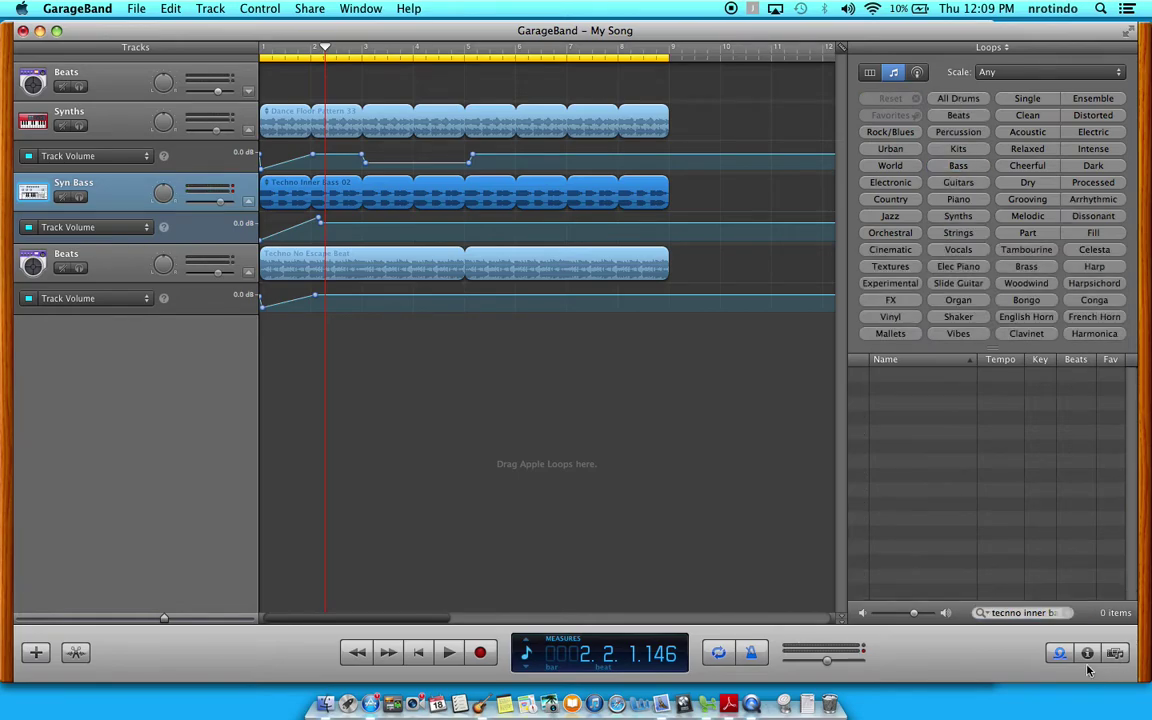
type("ss")
left_click(1007, 612)
key("BackSpace")
type("chn")
key("BackSpace")
key("Return")
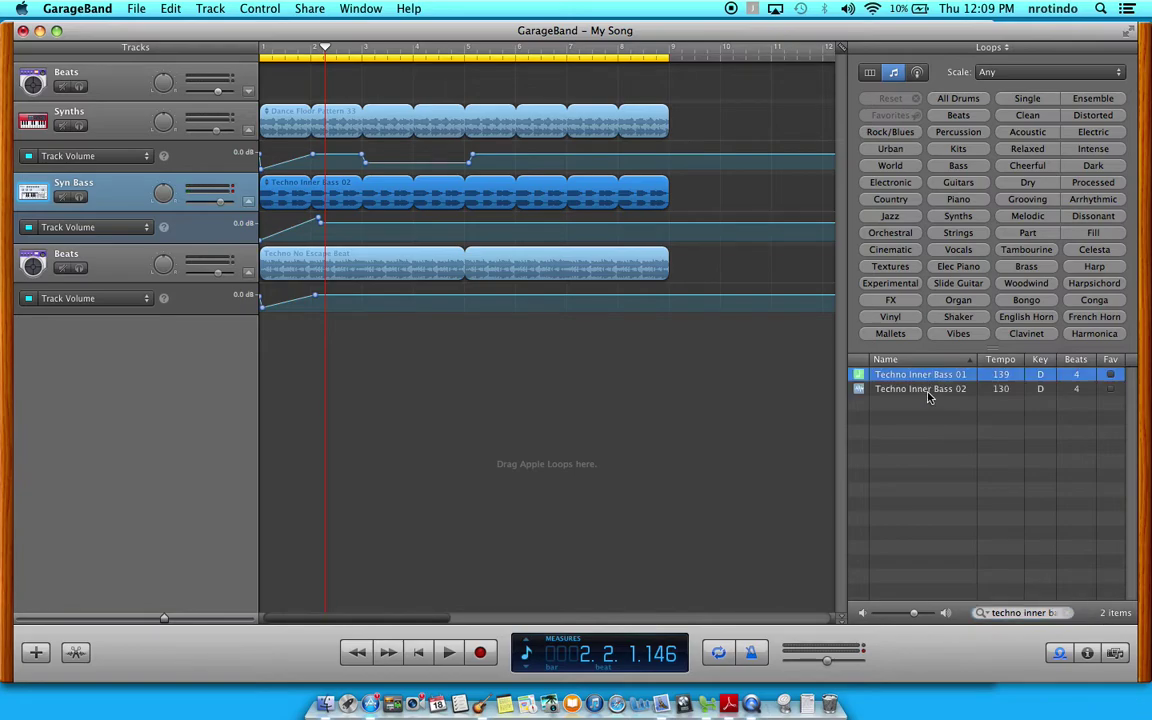
Add Techno Inner Bass 02 on a new track, loop it to just past measure 9, and lower its volume slightly during playback.
left_click_drag(928, 391, 326, 374)
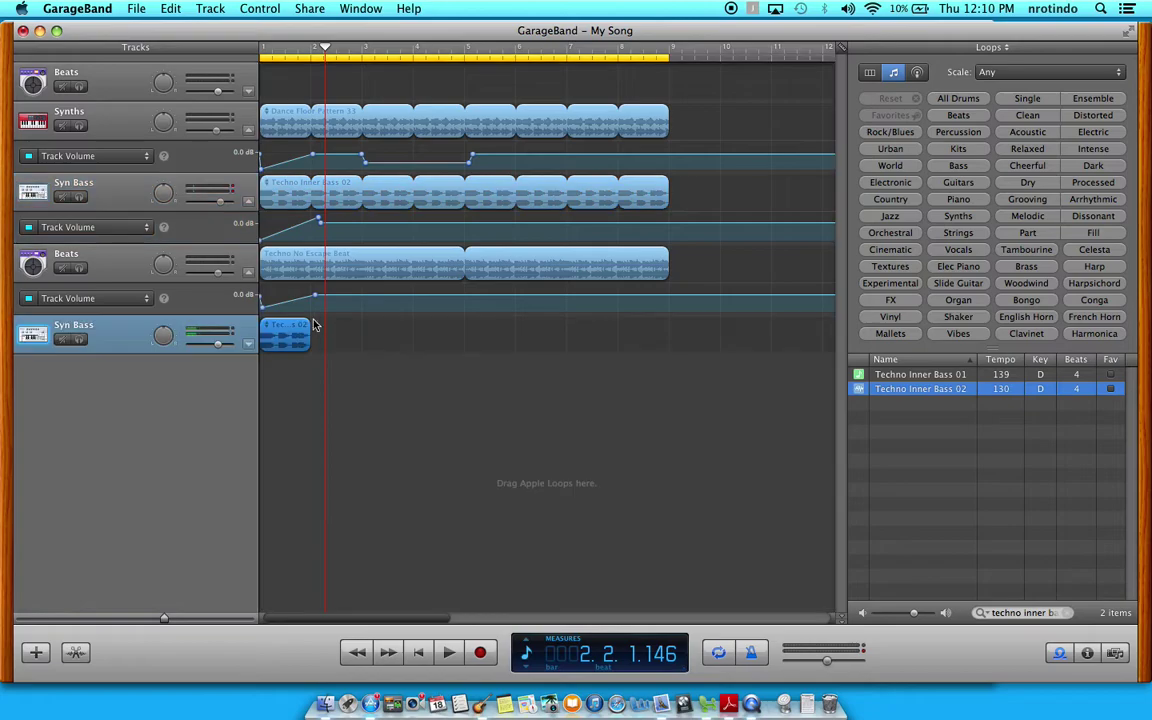
left_click_drag(675, 347, 680, 345)
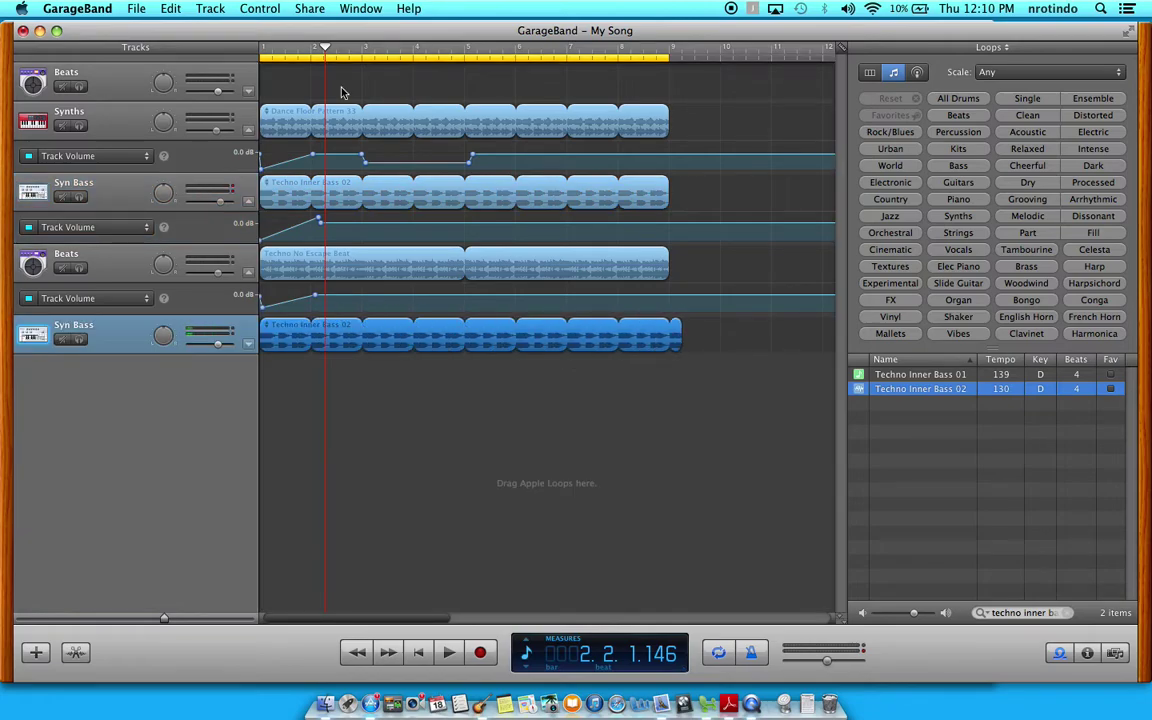
left_click(268, 52)
key("space")
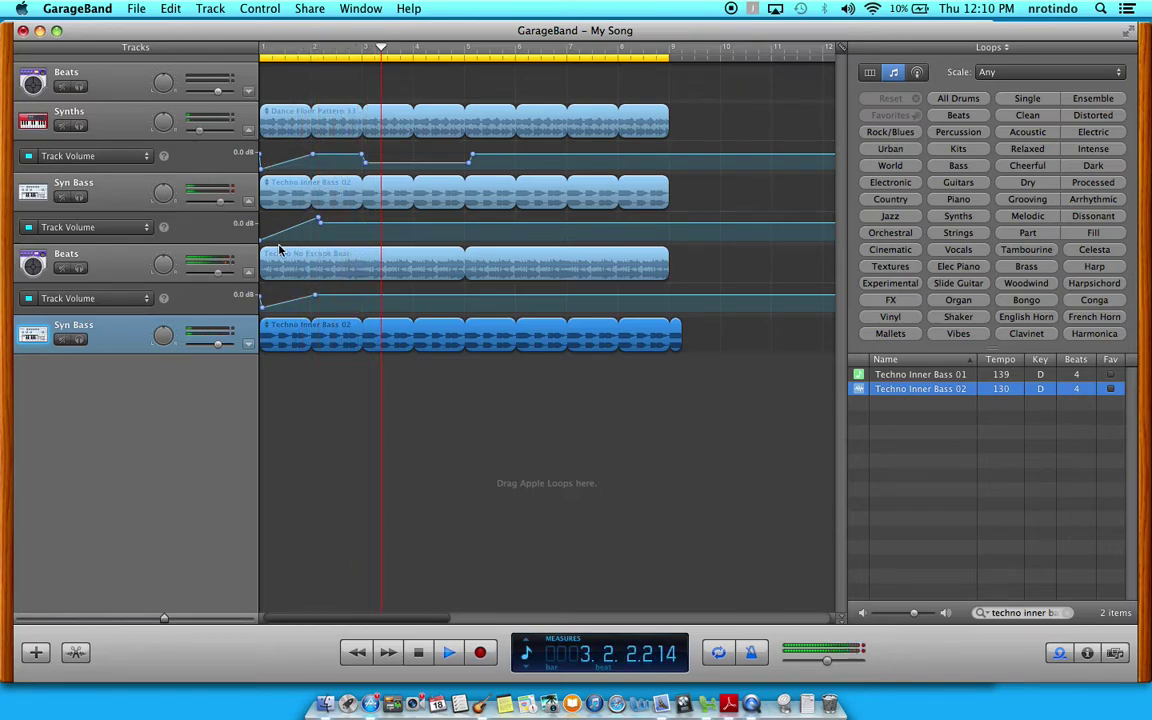
left_click_drag(219, 344, 215, 345)
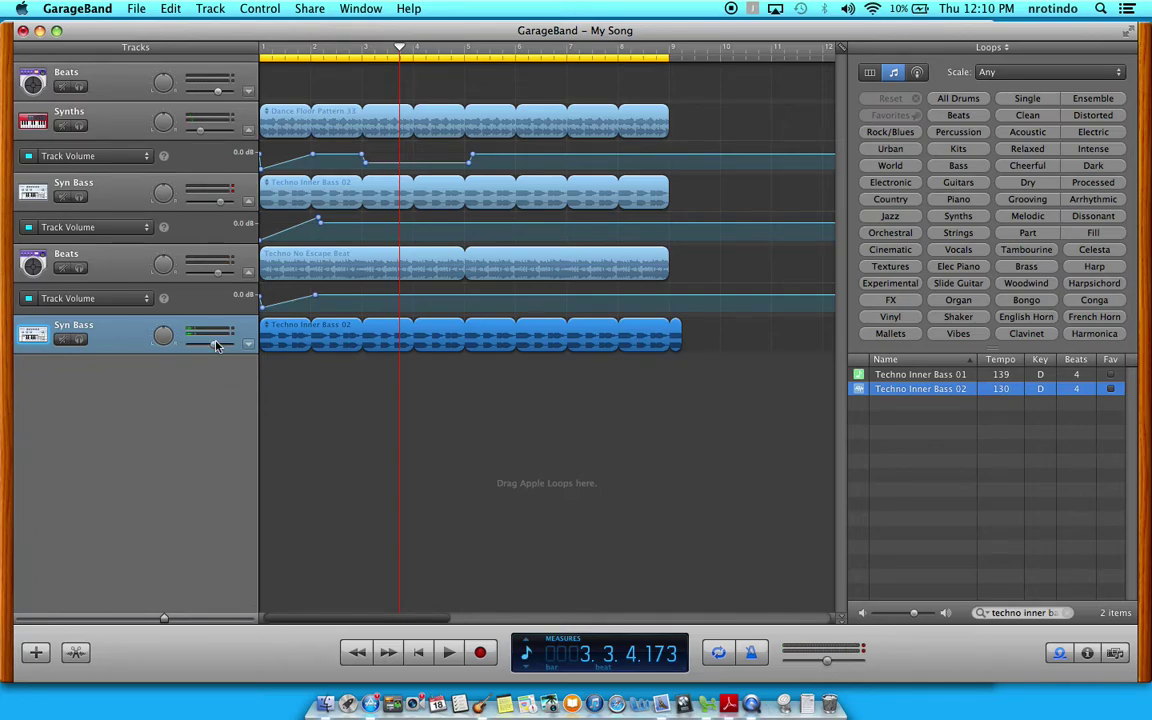
Try a pitch of -4 on the new bass region during playback from the start, and settle on -12.
double_click(283, 338)
left_click_drag(100, 455, 81, 455)
key("Return")
key("space")
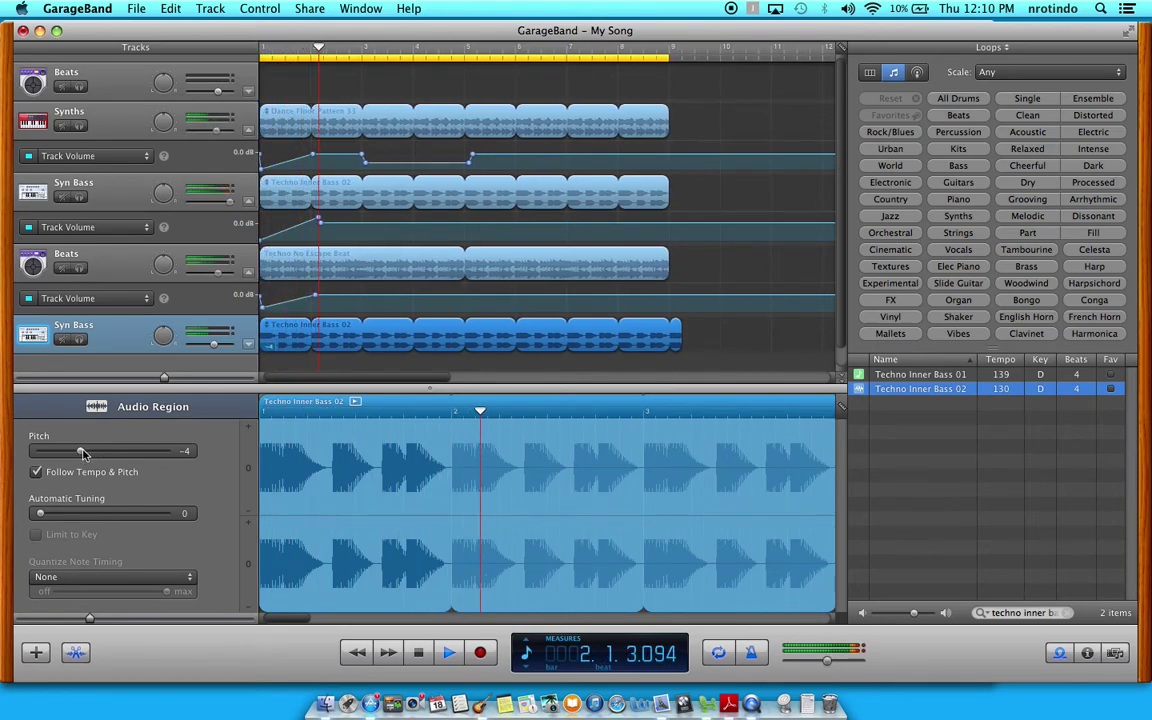
left_click_drag(83, 453, 40, 451)
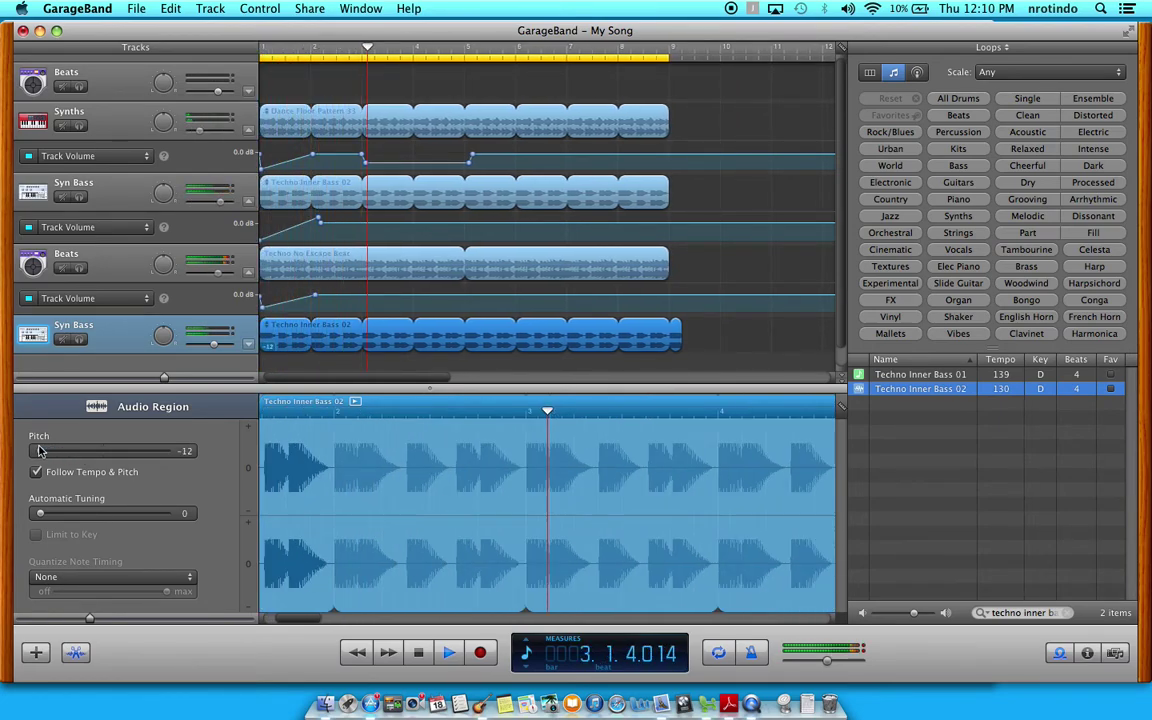
key("space")
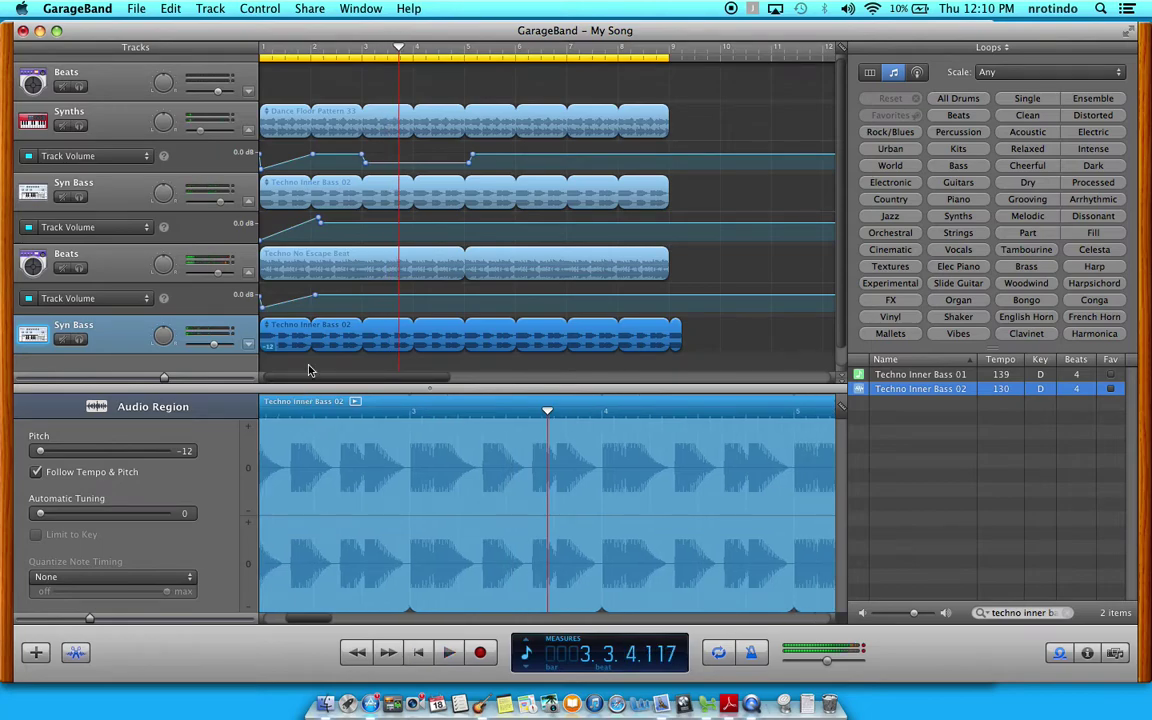
Solo the new Syn Bass track and listen to its opening measure from the start.
left_click(79, 339)
key("Return")
key("space")
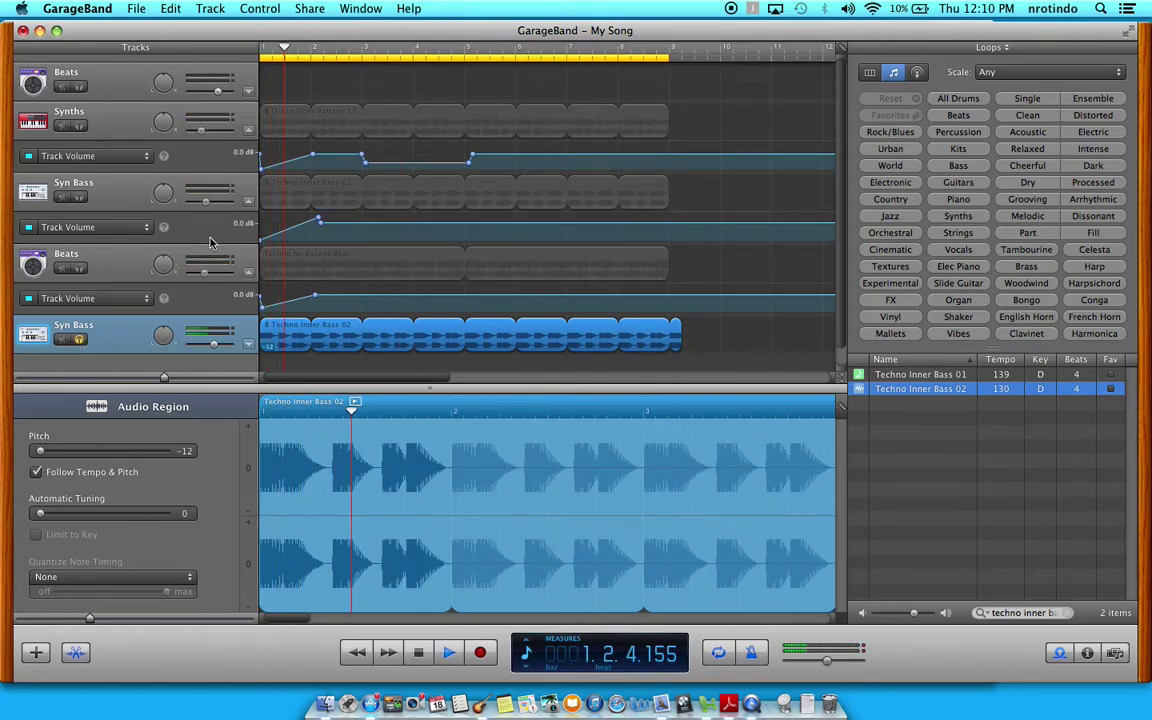
key("space")
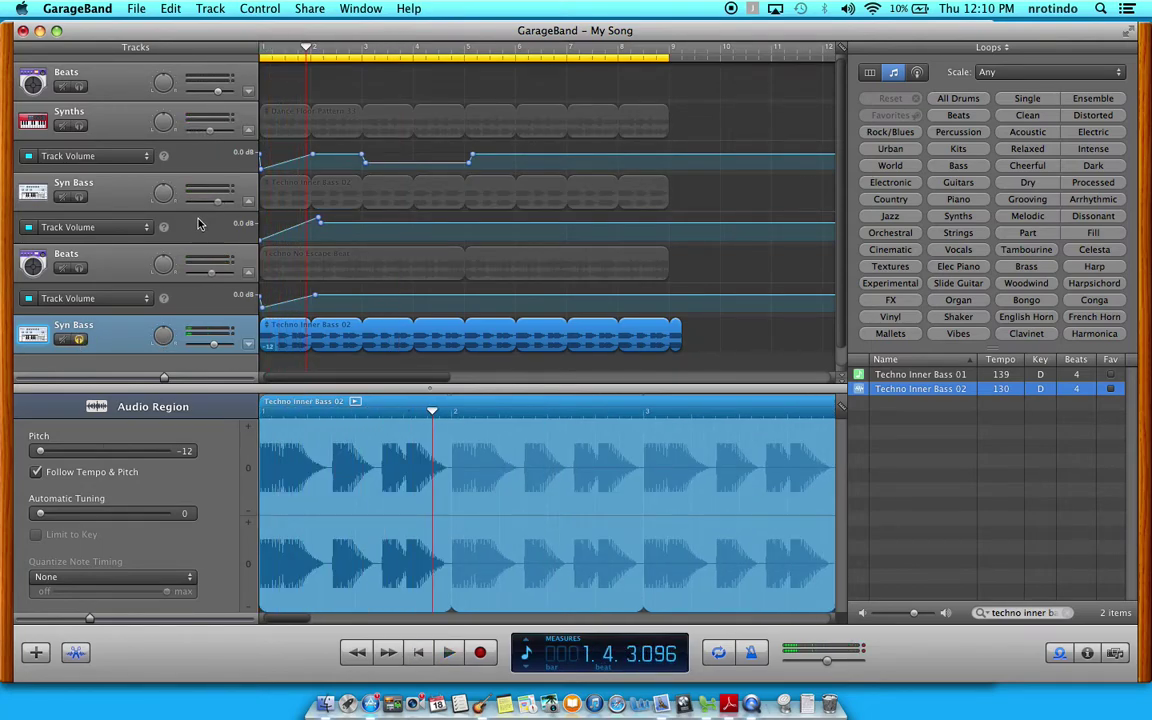
Solo the original Syn Bass track too and replay, switching the new track's solo off and on to compare them.
left_click(84, 199)
key("Return")
key("space")
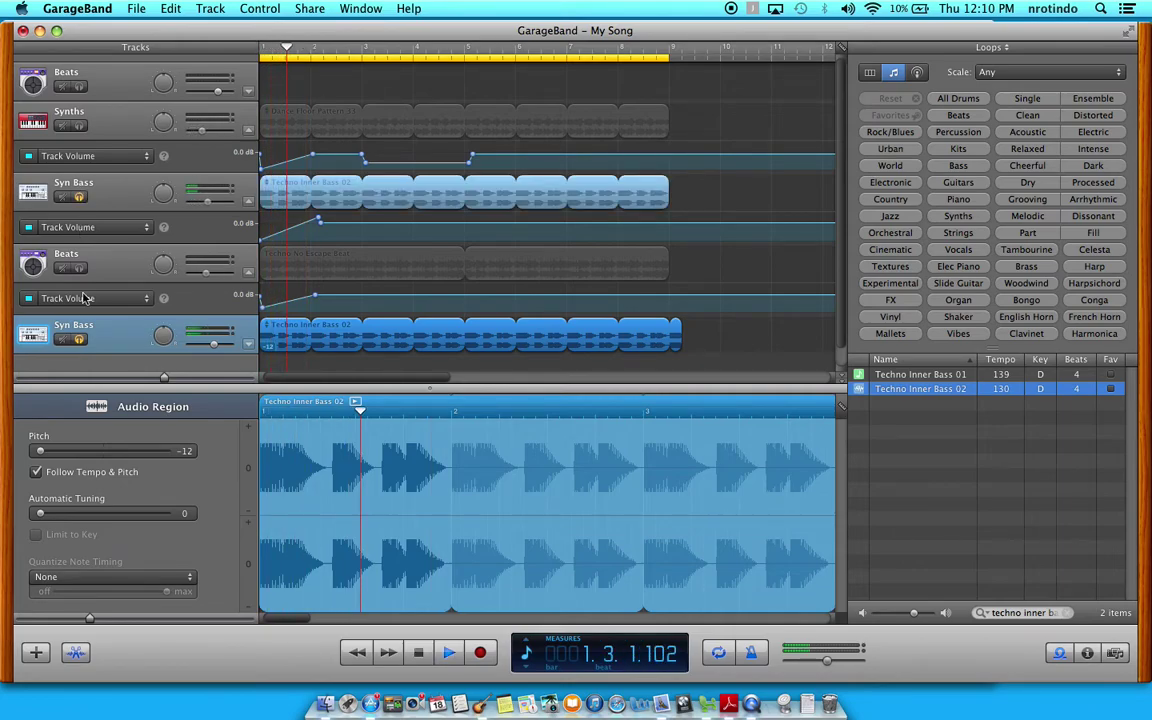
left_click(80, 340)
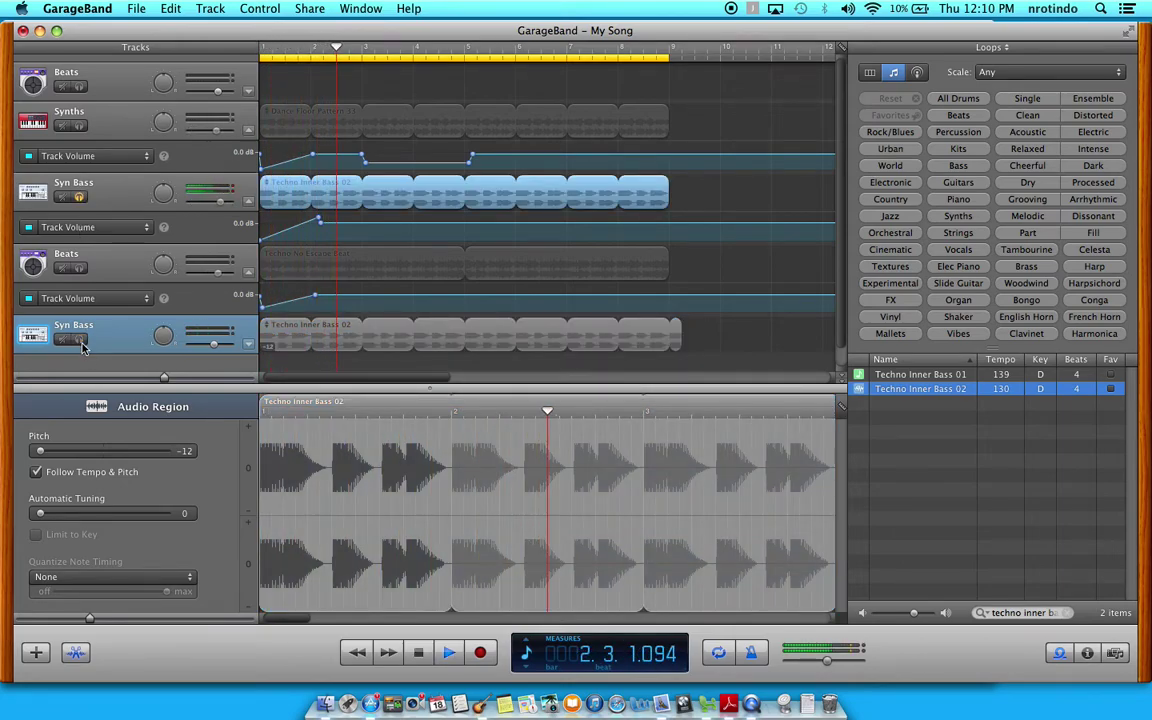
left_click(80, 340)
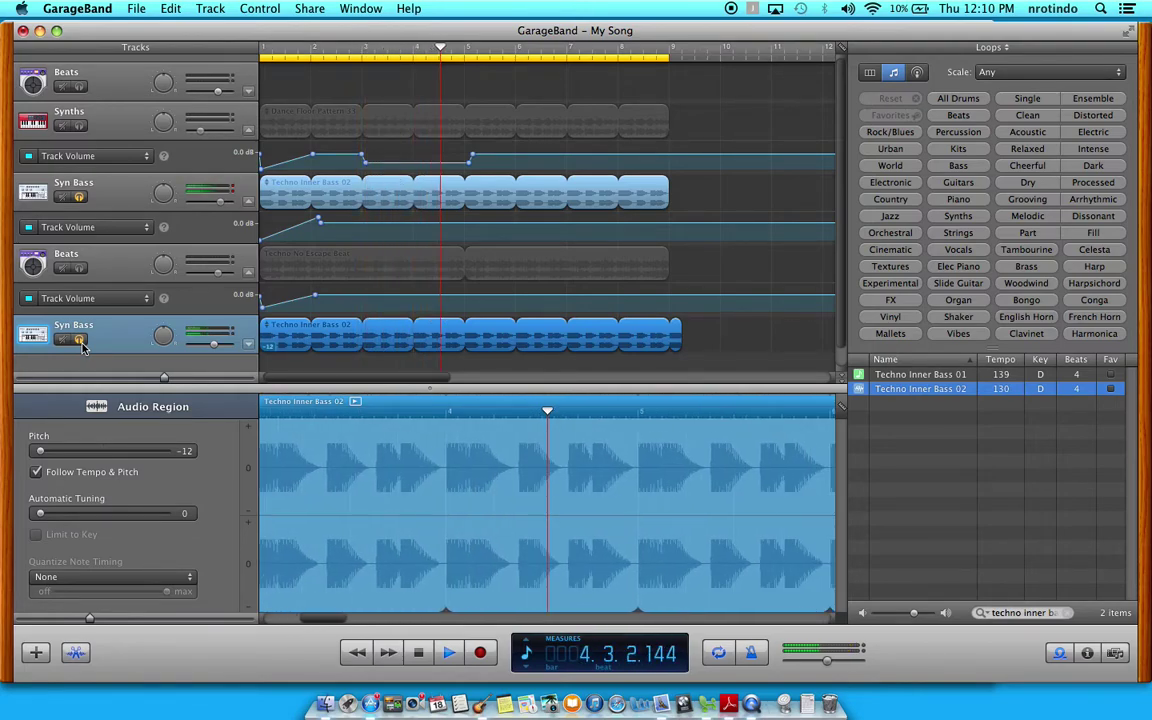
key("space")
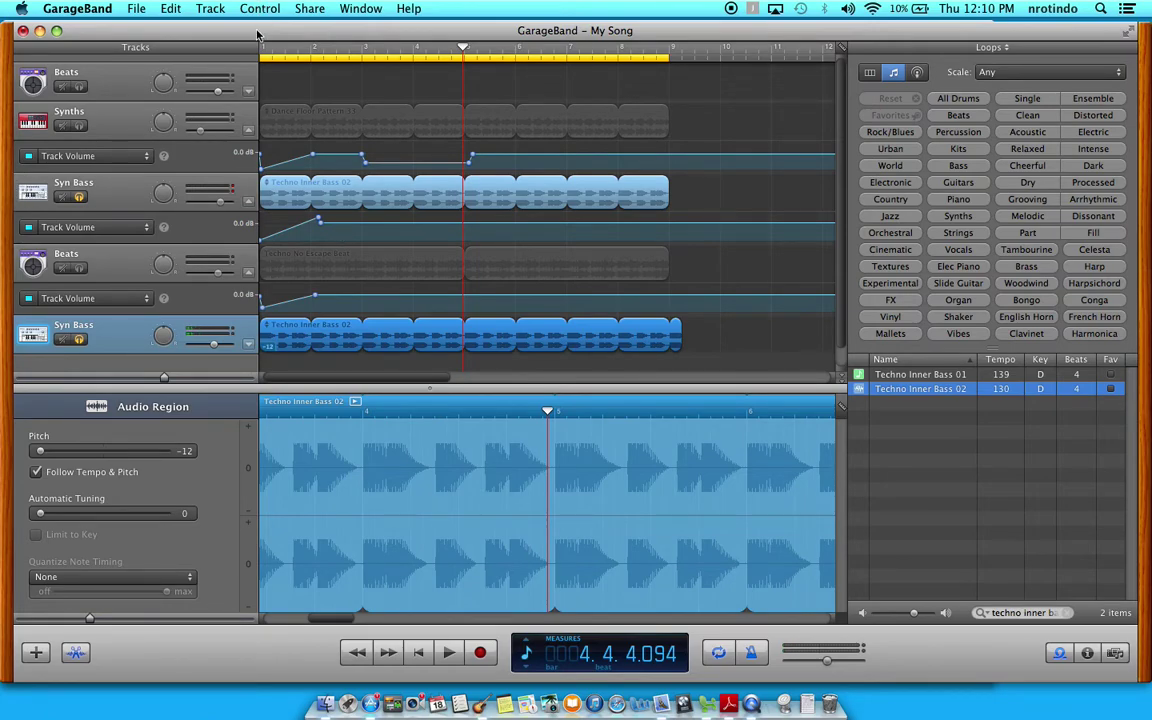
Show the master track and turn on its Master Volume automation.
left_click_drag(257, 35, 252, 6)
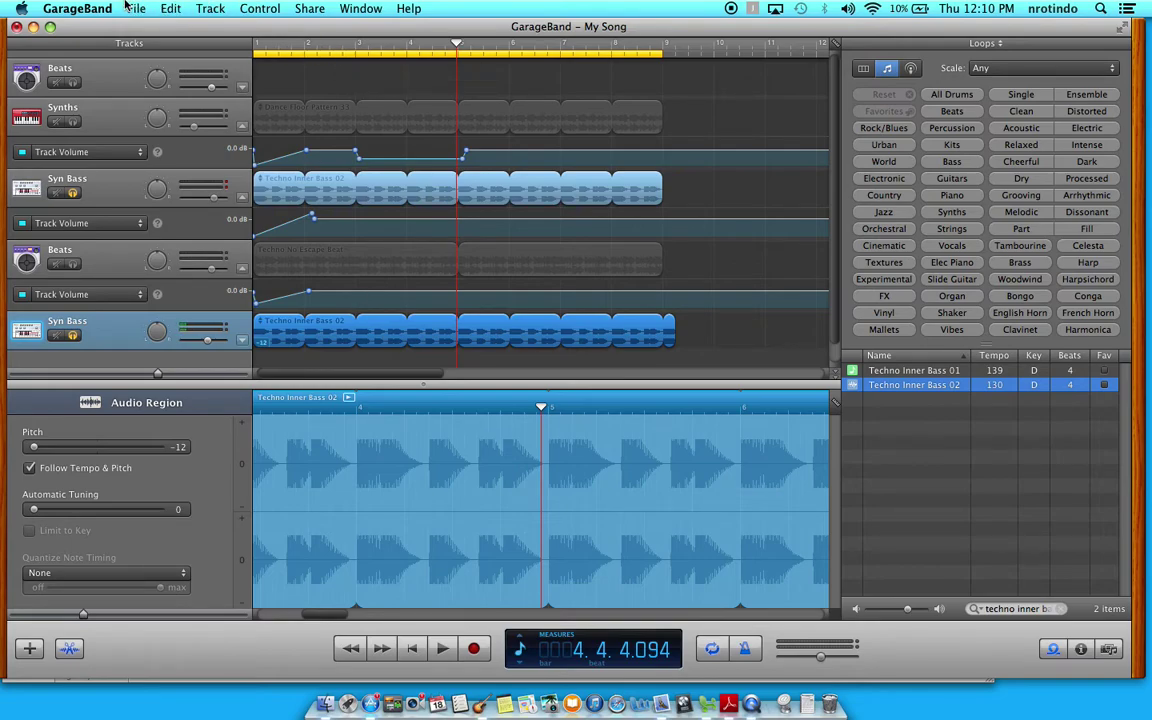
left_click(208, 10)
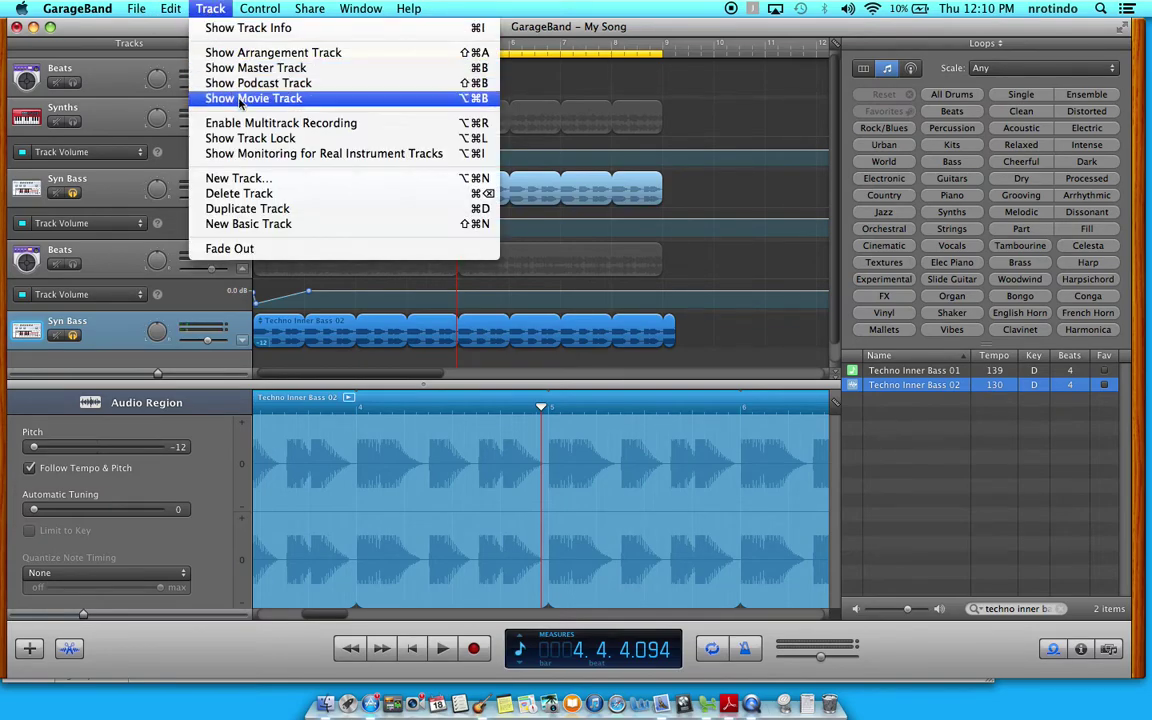
left_click(288, 69)
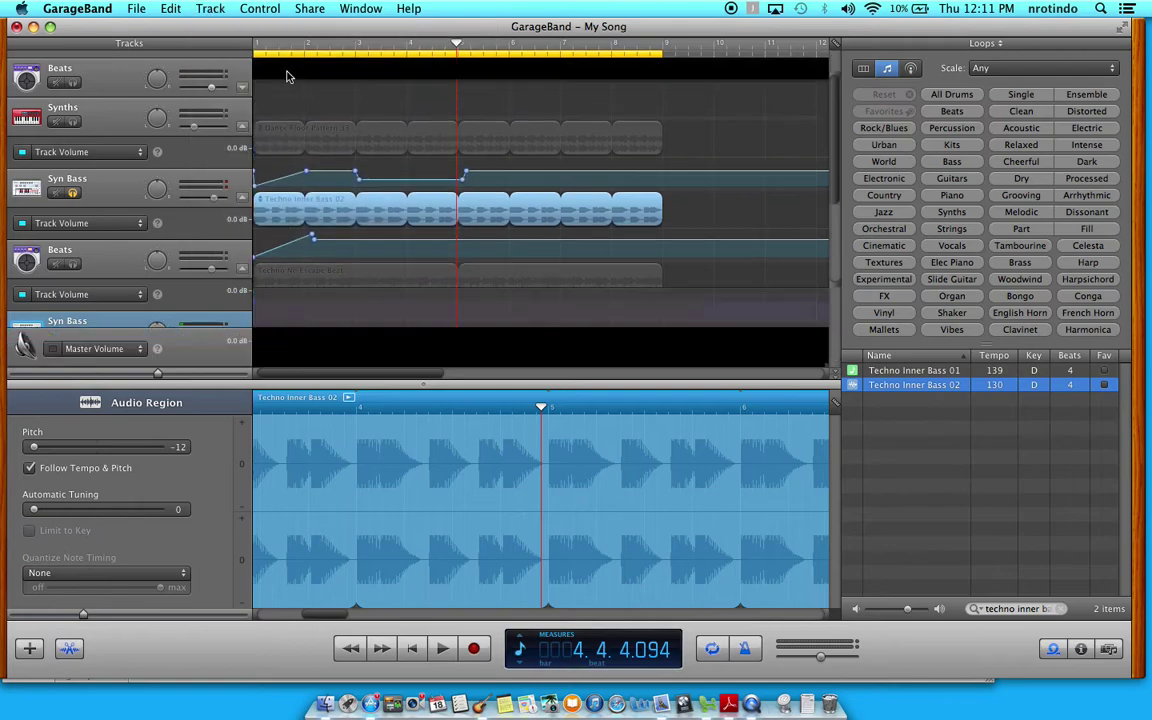
scroll(329, 268, "down", 3)
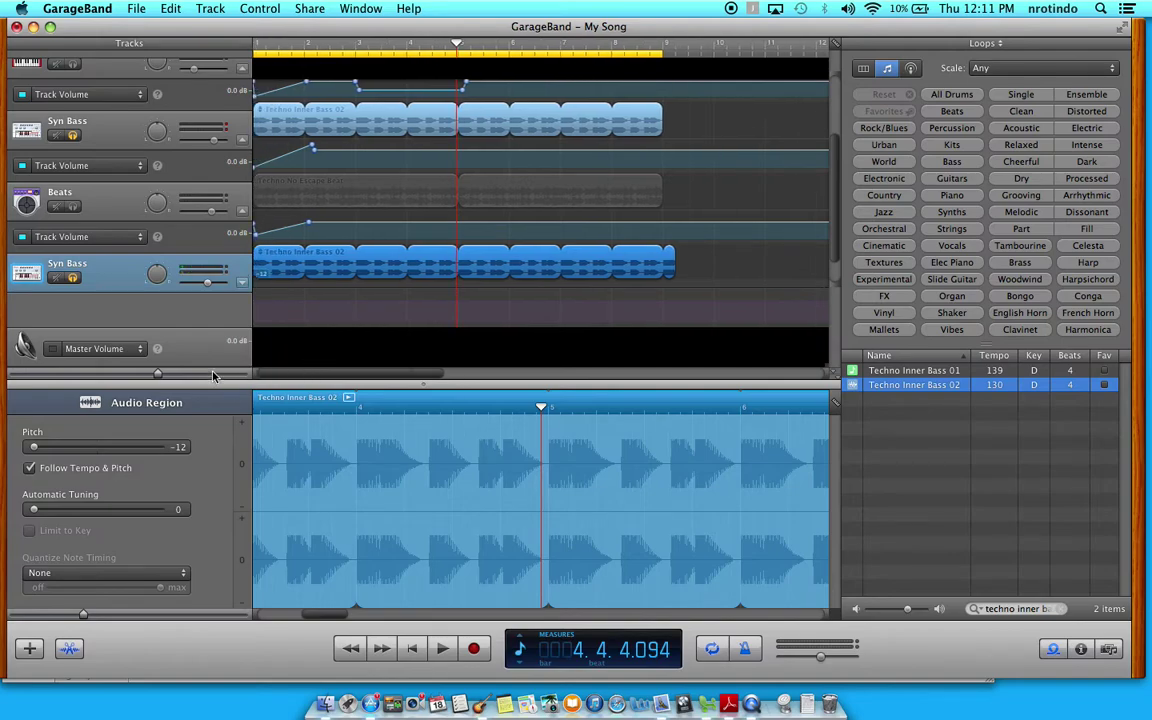
scroll(340, 324, "right", 3)
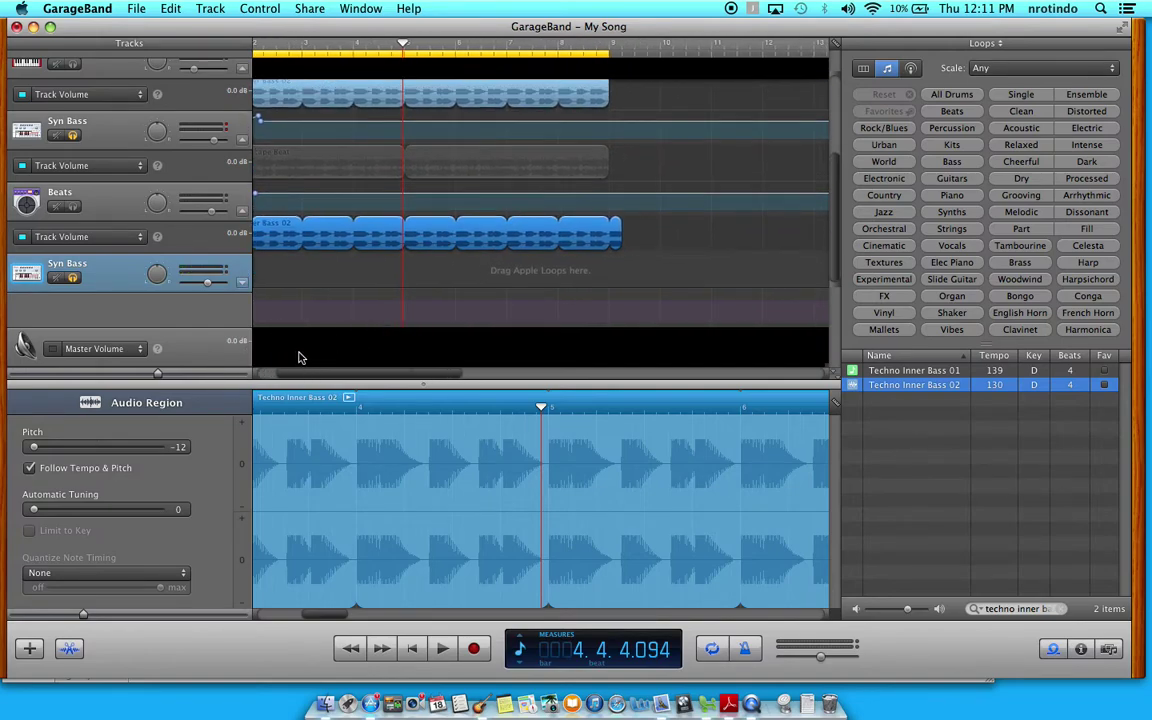
left_click(53, 349)
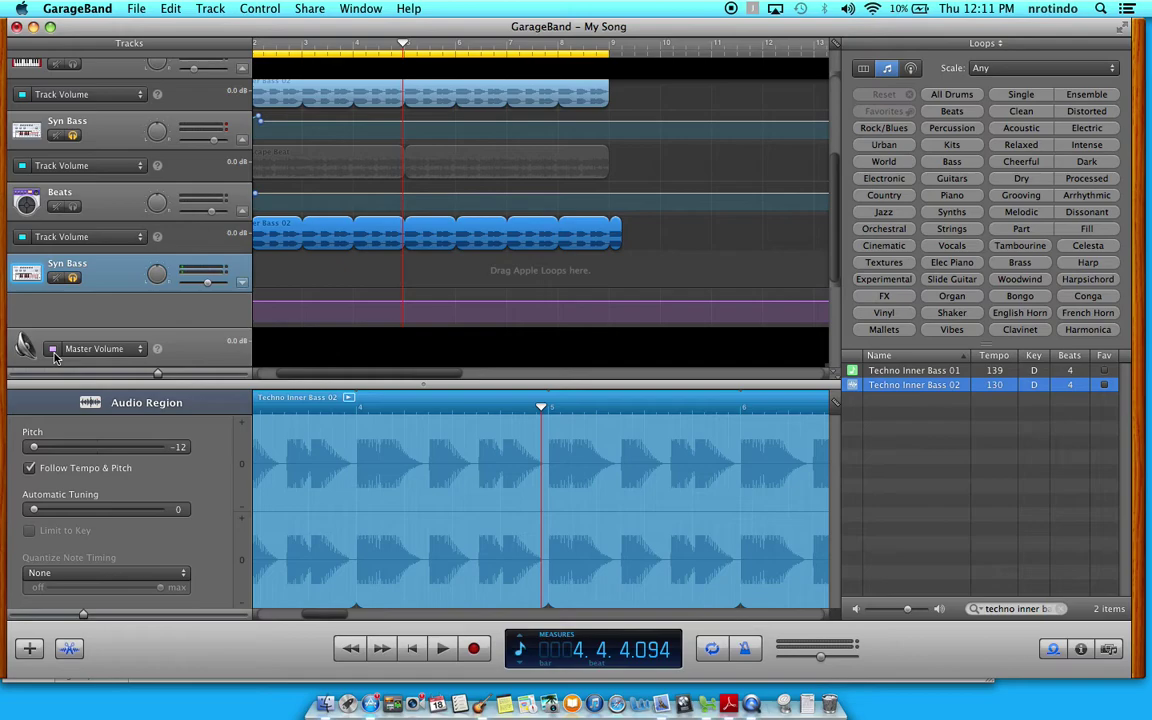
Fade the master volume in from its minimum at measure 1 to its maximum midway through measure 3, and unsolo both Syn Bass tracks.
scroll(350, 265, "left", 3)
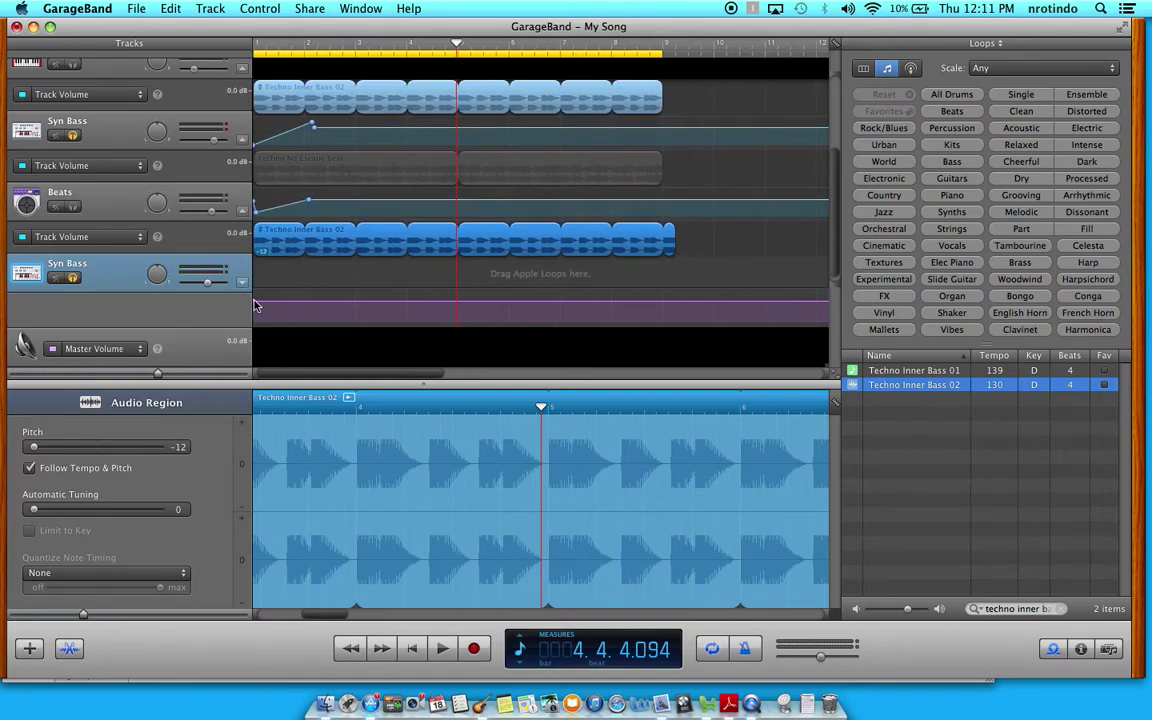
left_click(255, 316)
left_click_drag(255, 316, 255, 345)
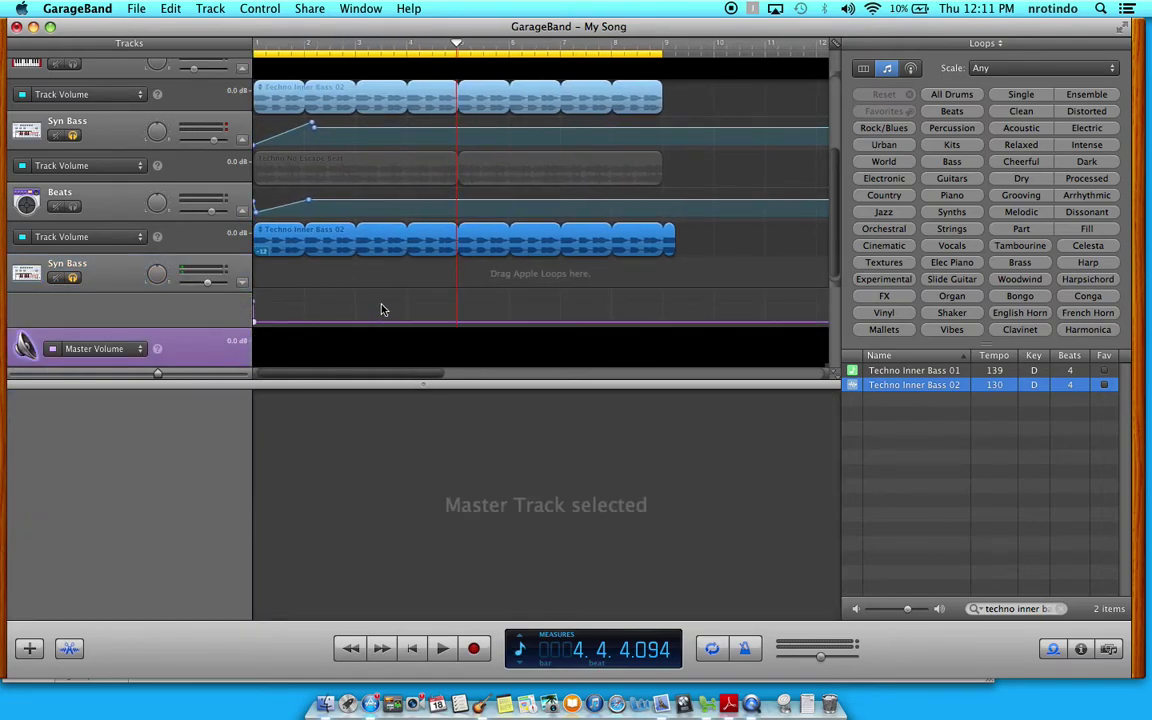
left_click_drag(383, 322, 386, 291)
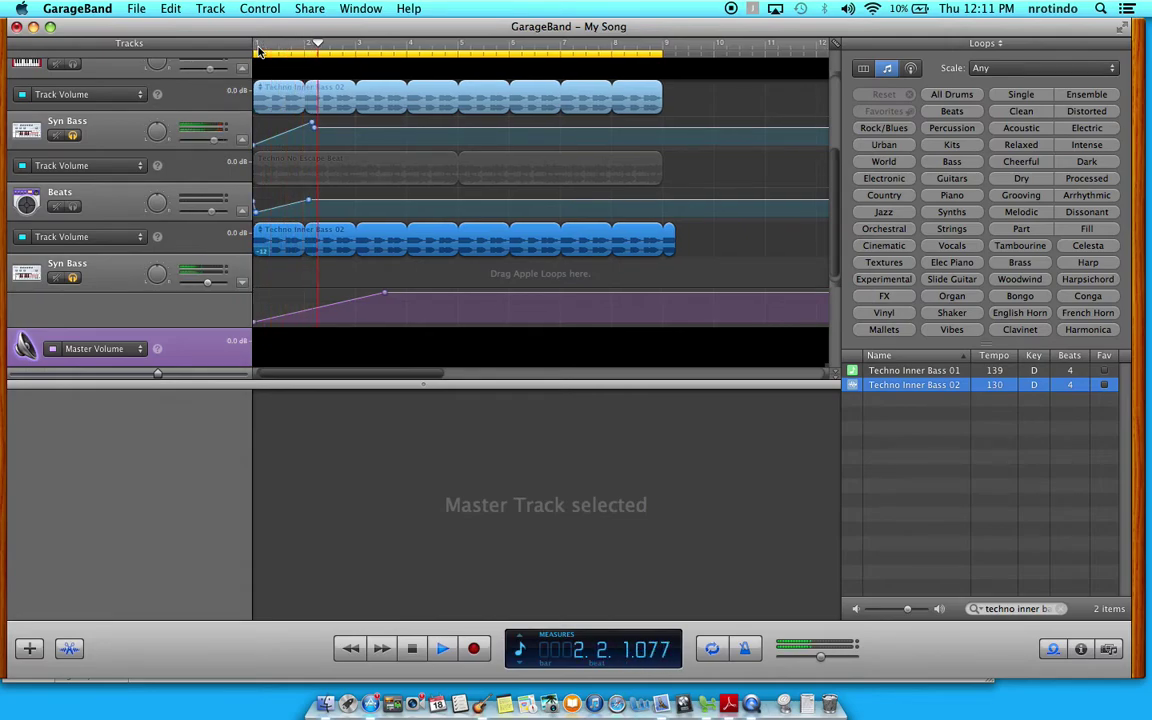
left_click(58, 135)
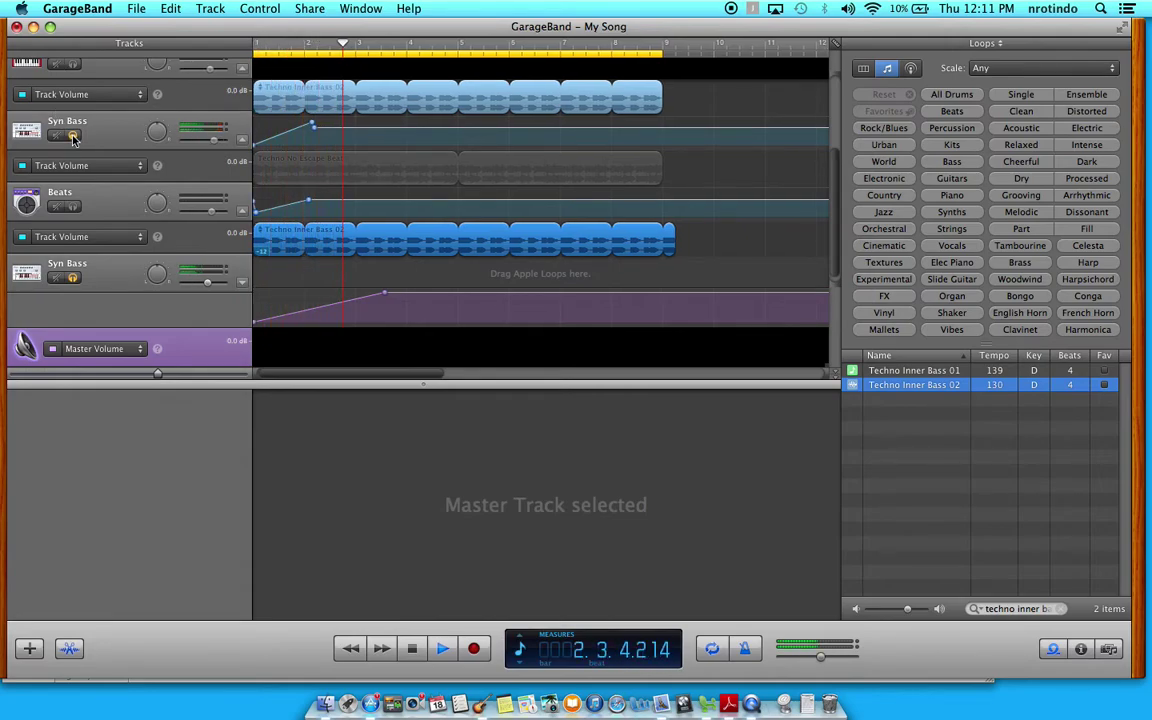
left_click(72, 277)
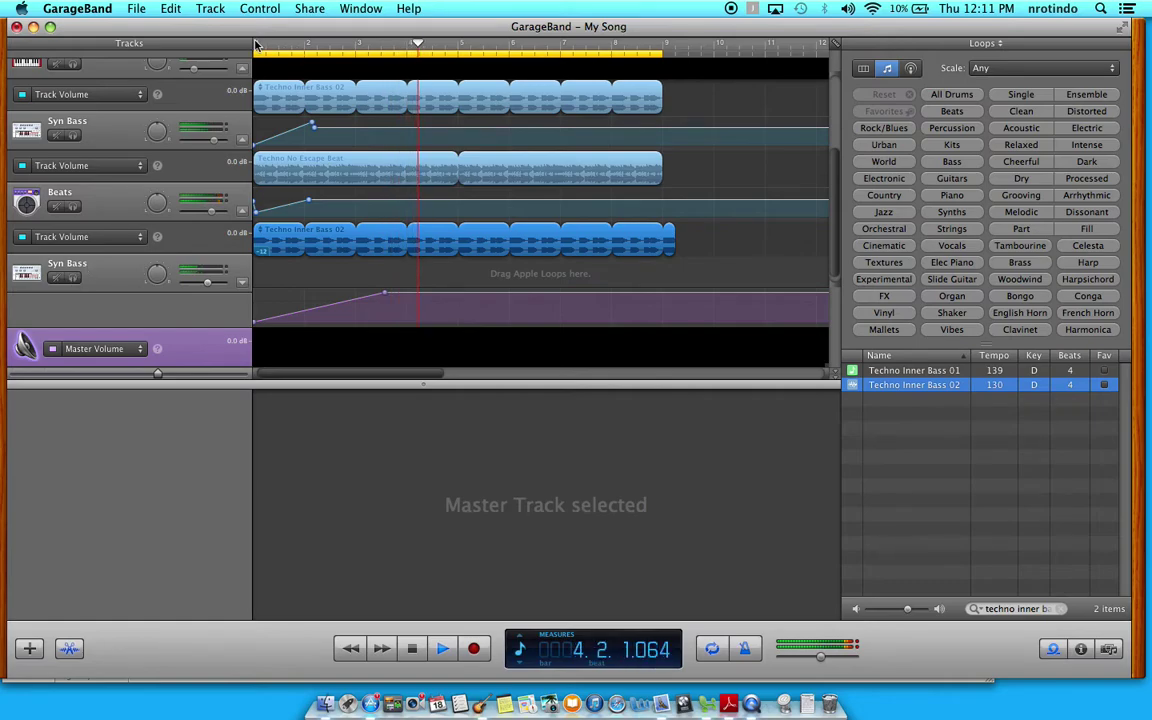
Add a master volume fade-out from early in measure 8 down to the minimum midway through measure 9, and stop playback.
left_click(631, 295)
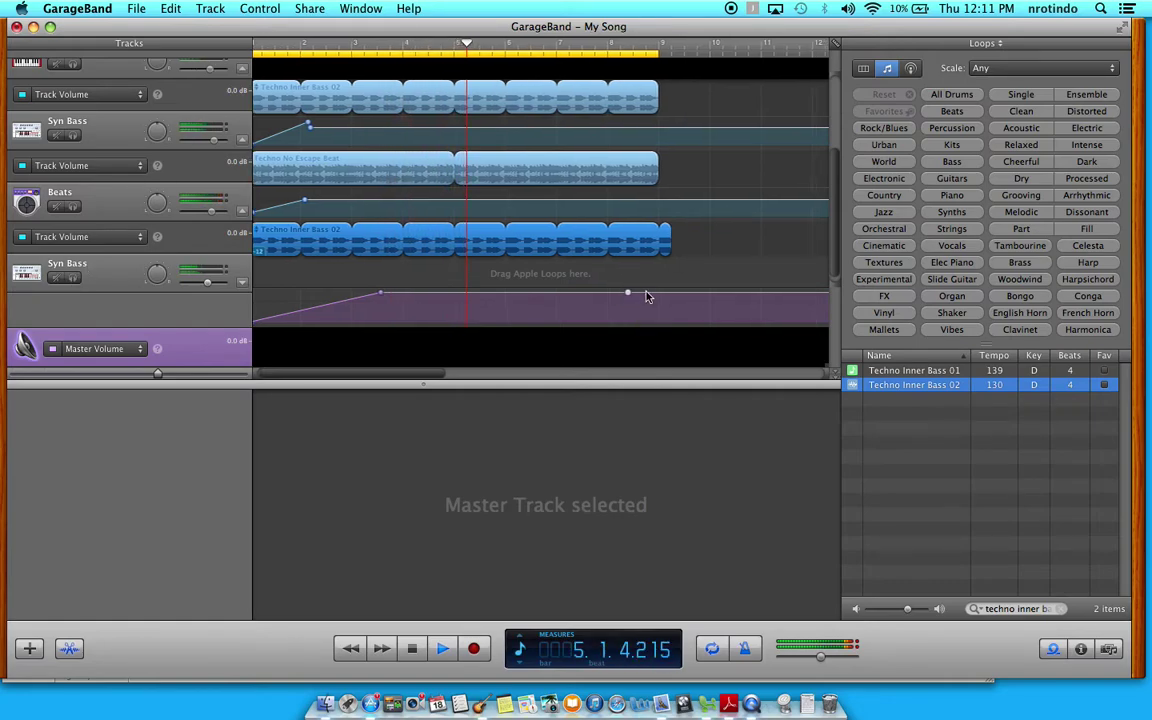
left_click(682, 294)
left_click_drag(681, 296, 679, 328)
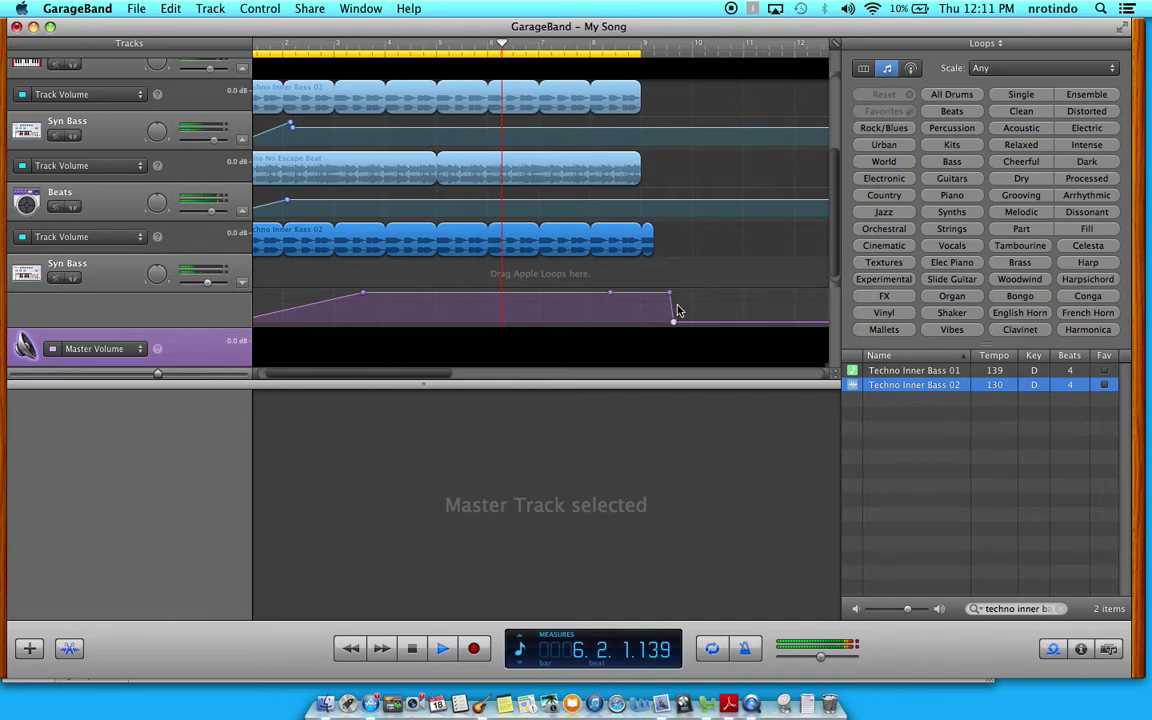
key("space")
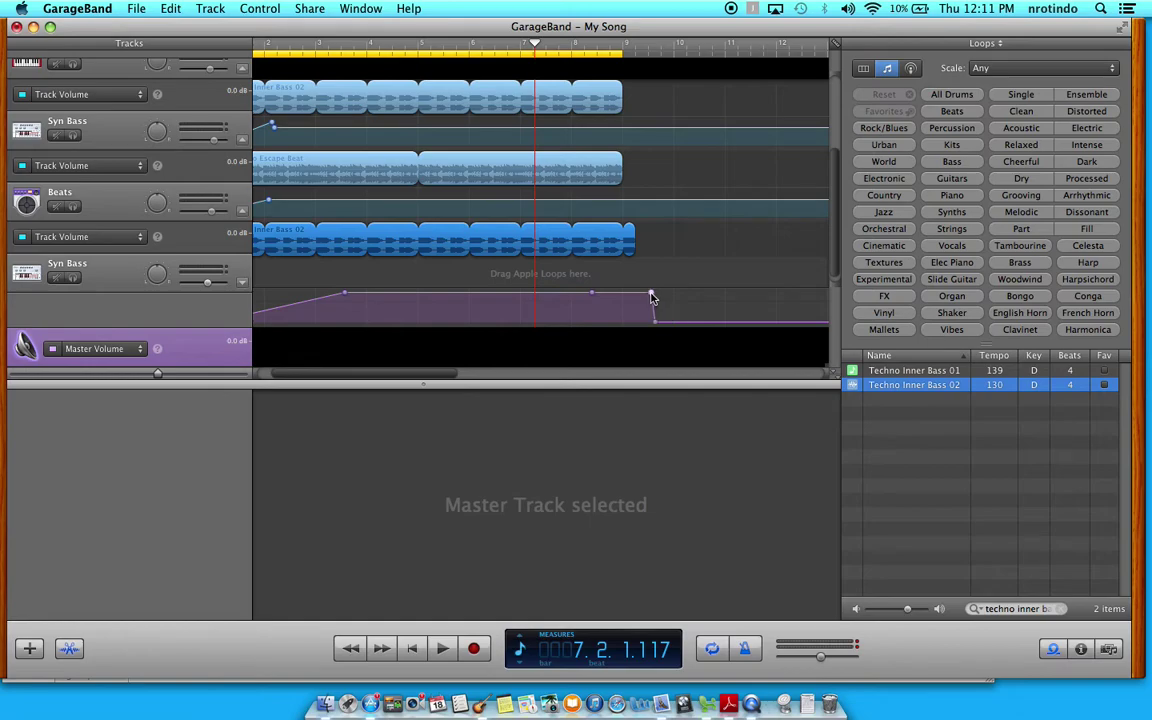
left_click(651, 295)
Lower the two upper master volume points to about 0 dB and replay the song from the beginning.
left_click_drag(591, 297, 591, 303)
left_click_drag(346, 297, 347, 307)
left_click(318, 50)
key("Return")
key("space")
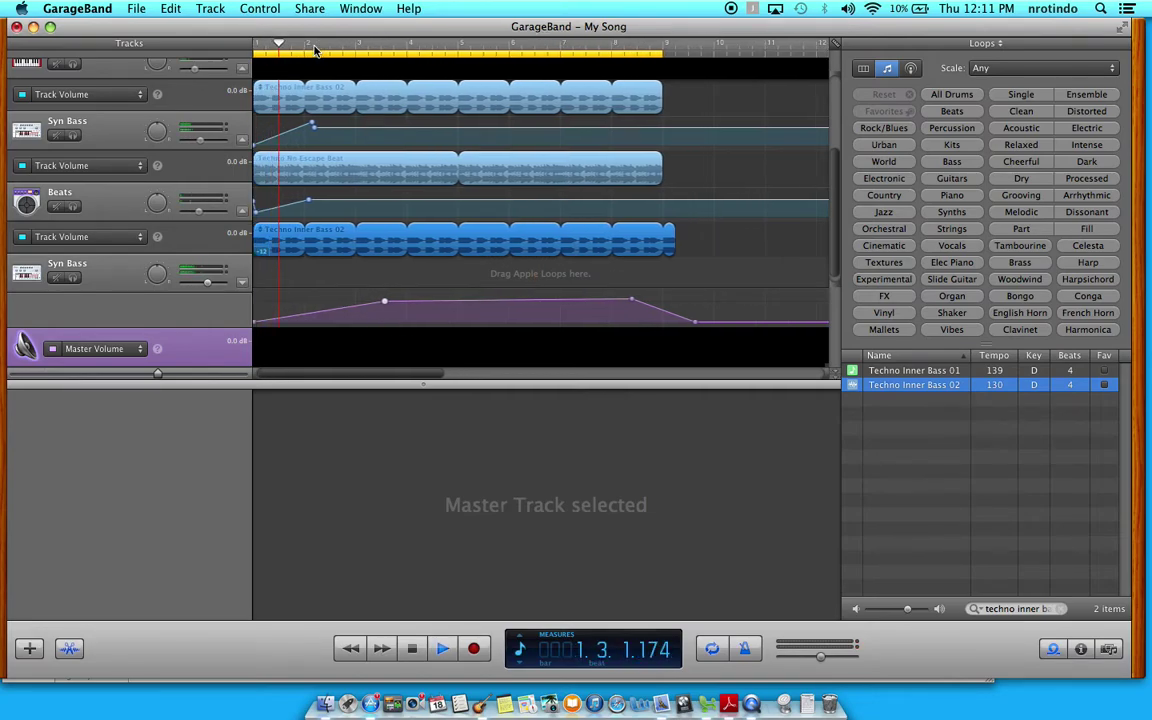
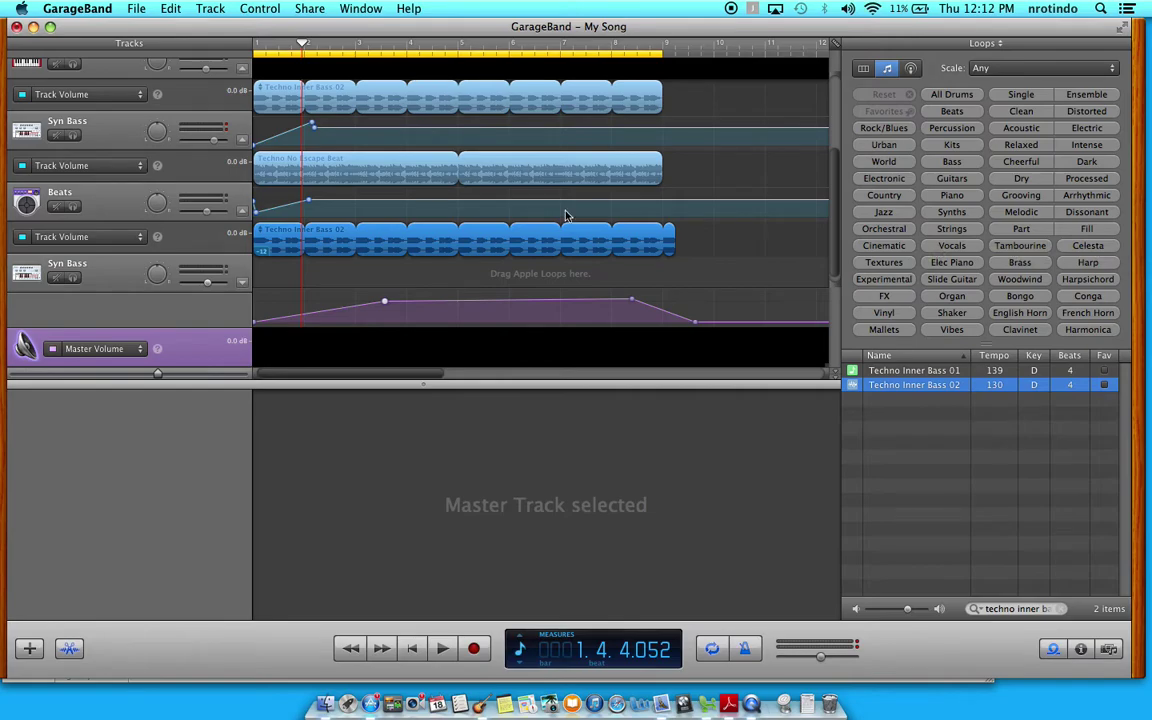
Move the end-of-song marker from measure 33 back to measure 10, just past the master fade-out.
scroll(687, 167, "right", 15)
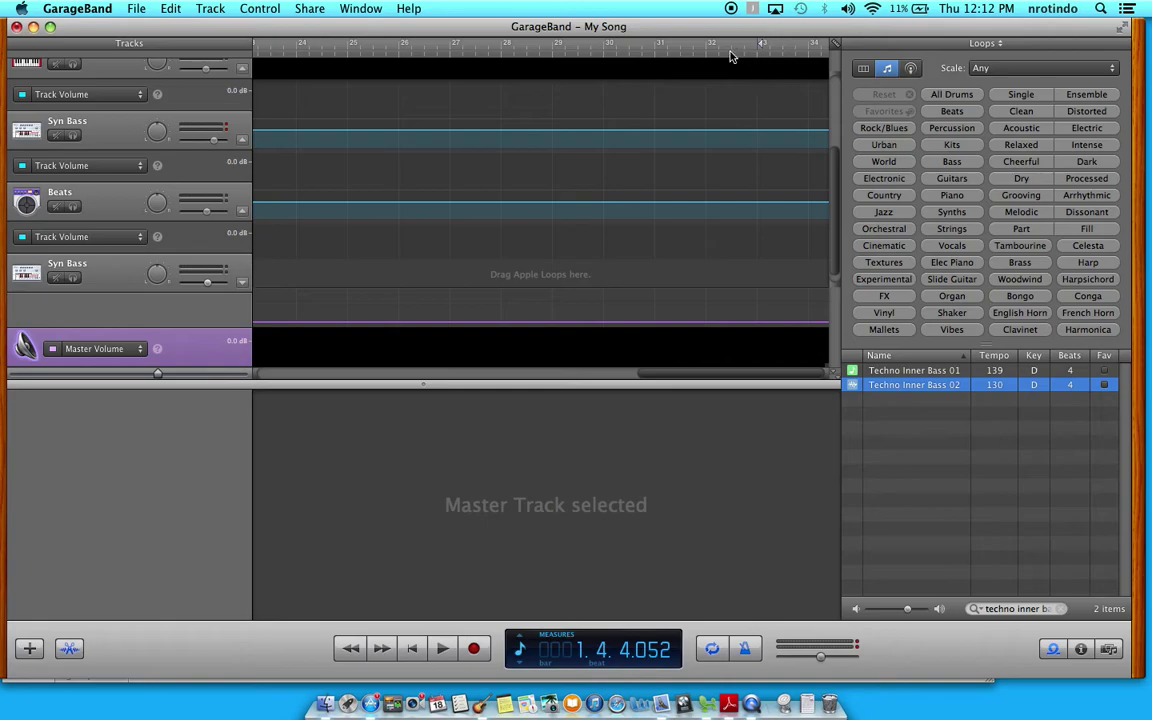
left_click(762, 47)
scroll(452, 90, "left", 15)
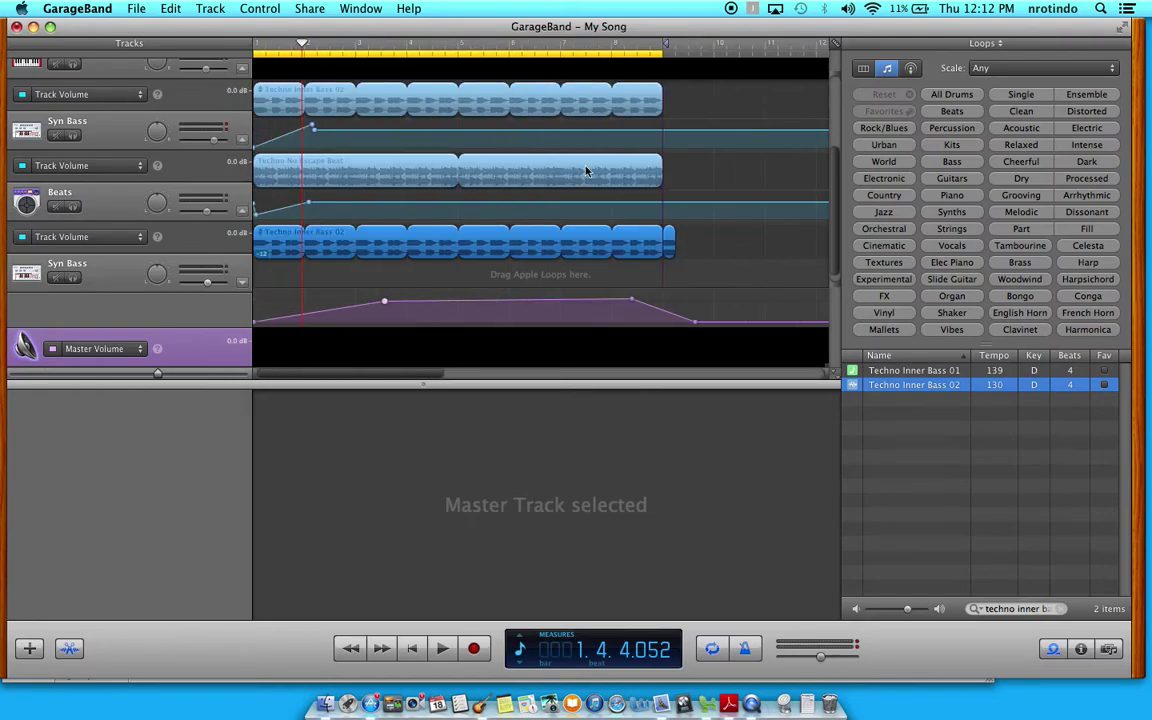
left_click_drag(679, 151, 717, 145)
scroll(725, 144, "up", 3)
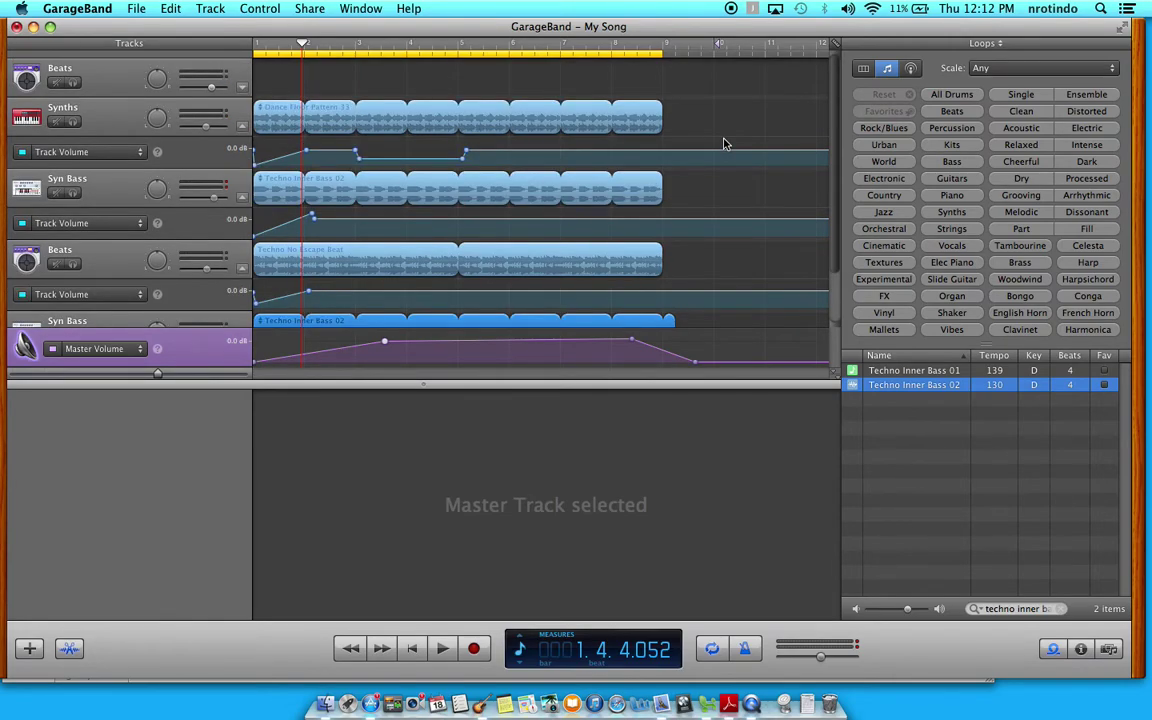
Examine the settings for sending the song to iTunes and the other sharing options, without sharing anything.
left_click(305, 8)
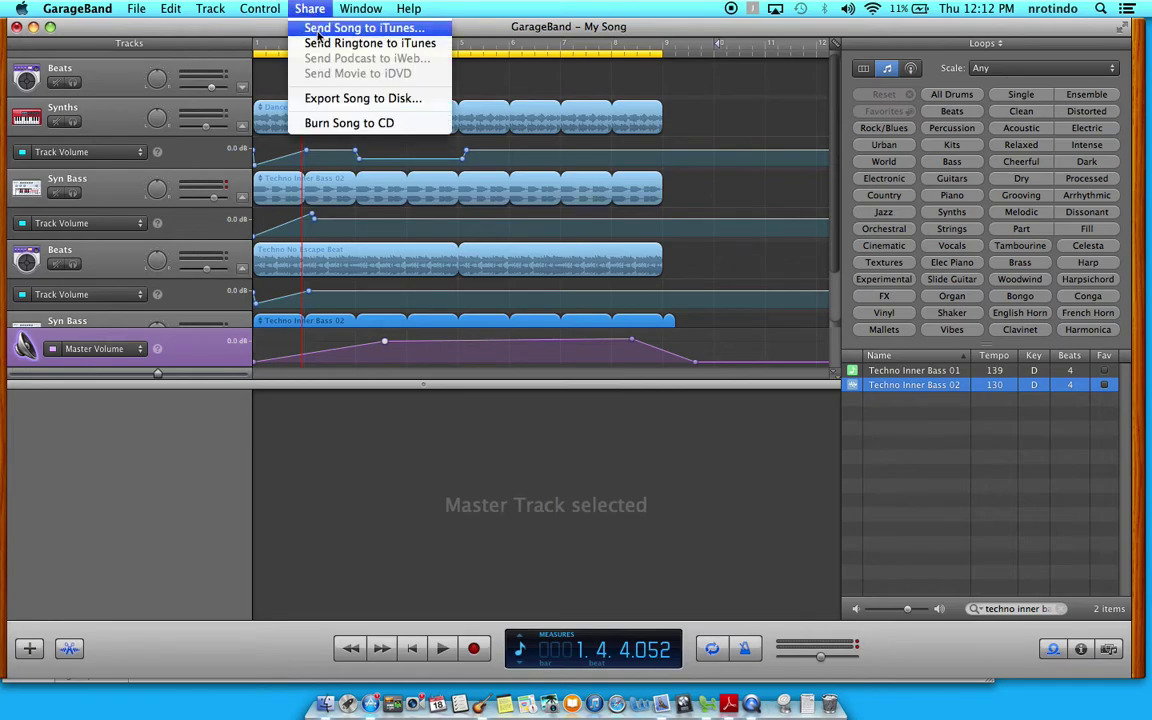
left_click(318, 28)
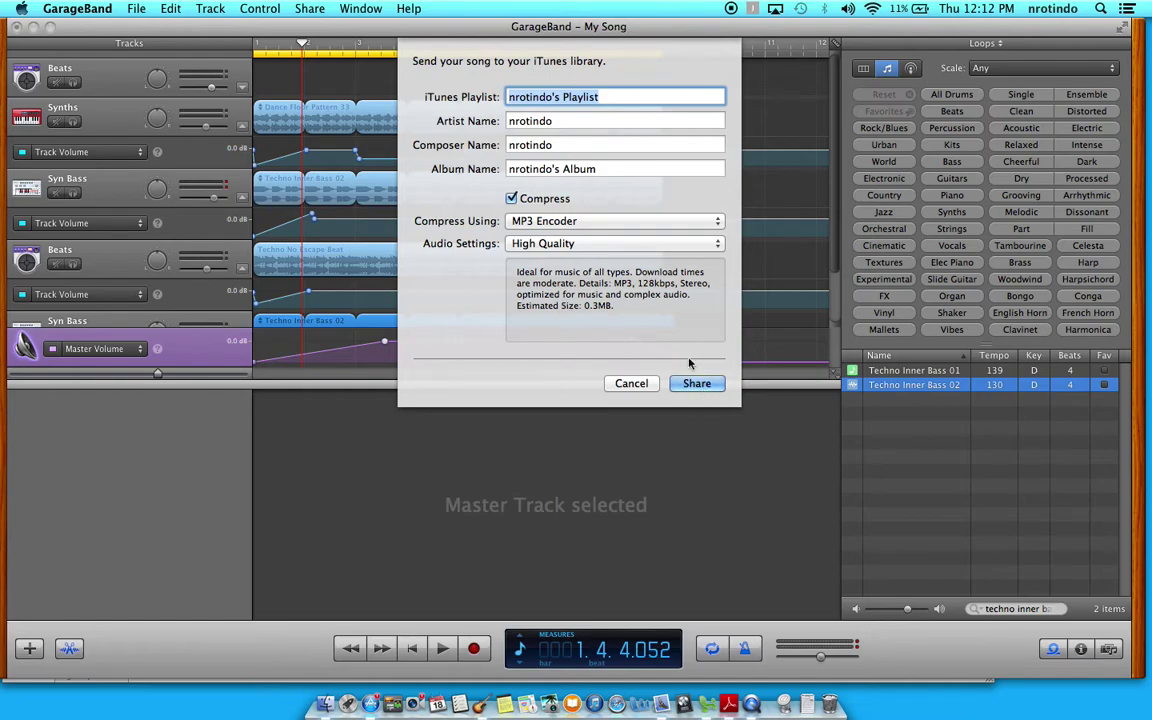
left_click(610, 386)
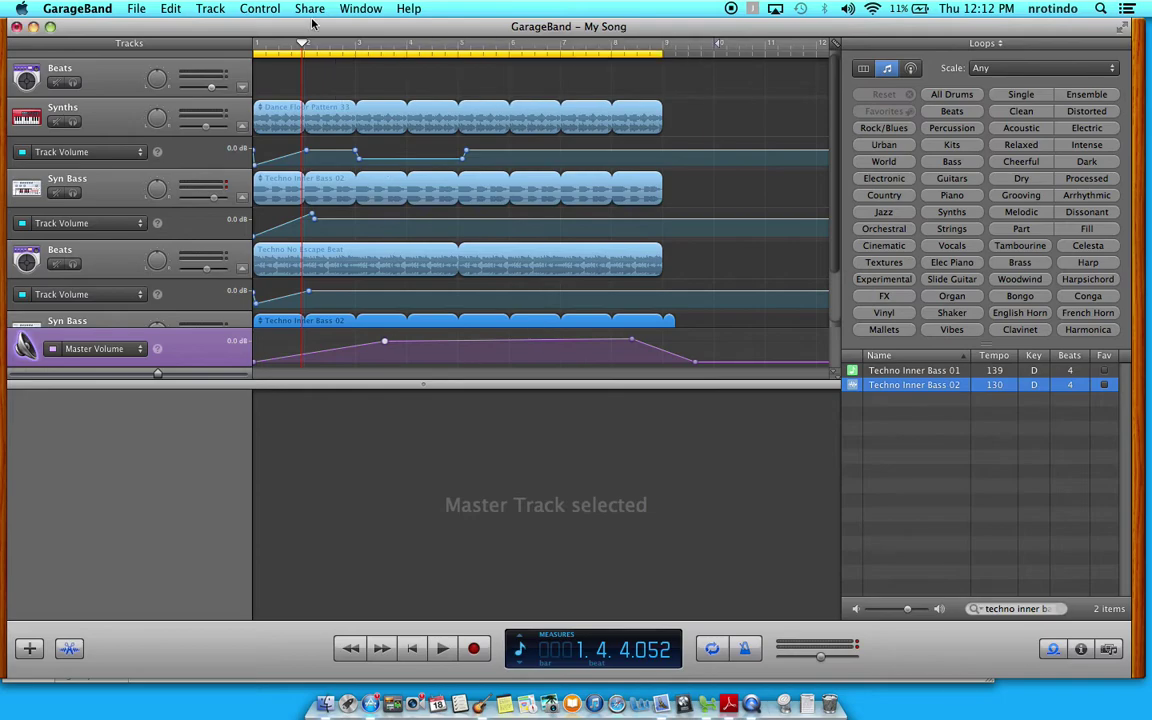
left_click(309, 9)
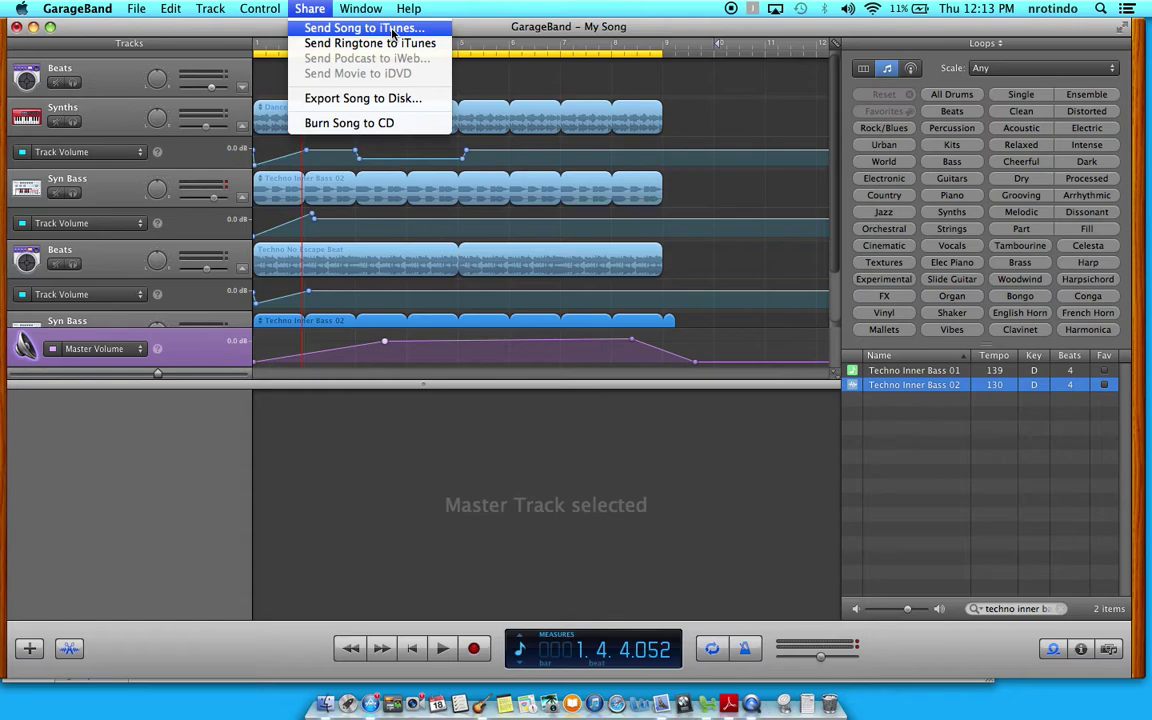
left_click(565, 29)
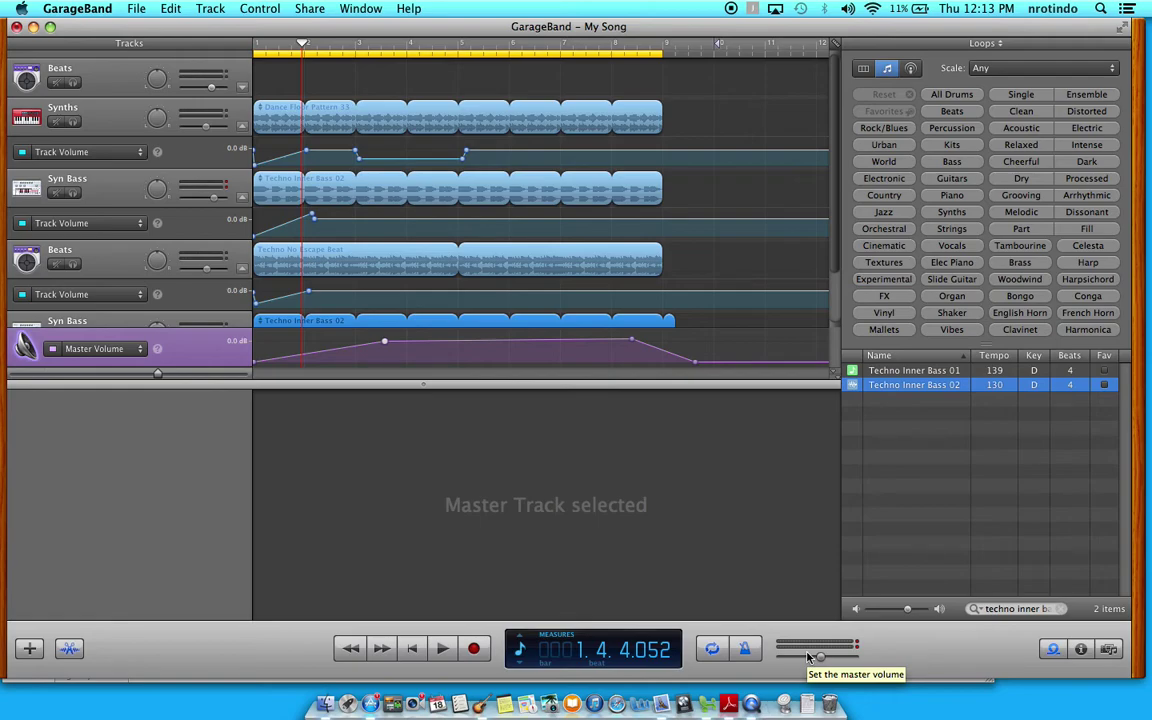
Show the Track Volume automation row of the empty Beats track.
left_click(244, 89)
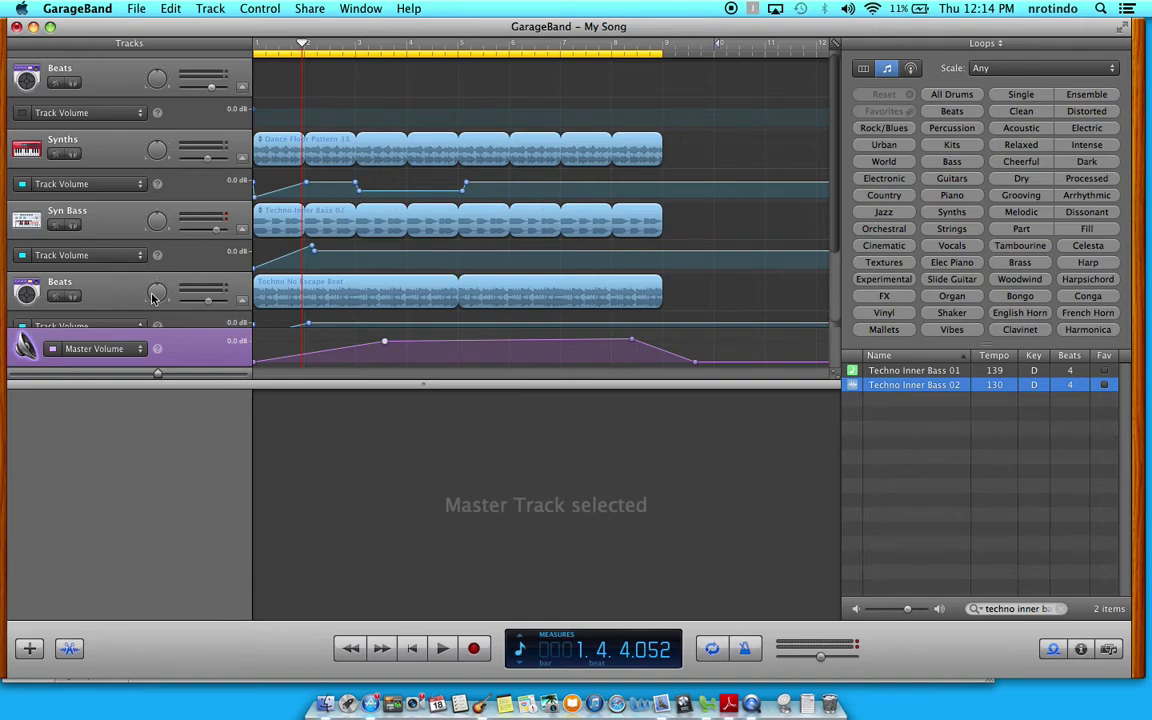
left_click(206, 8)
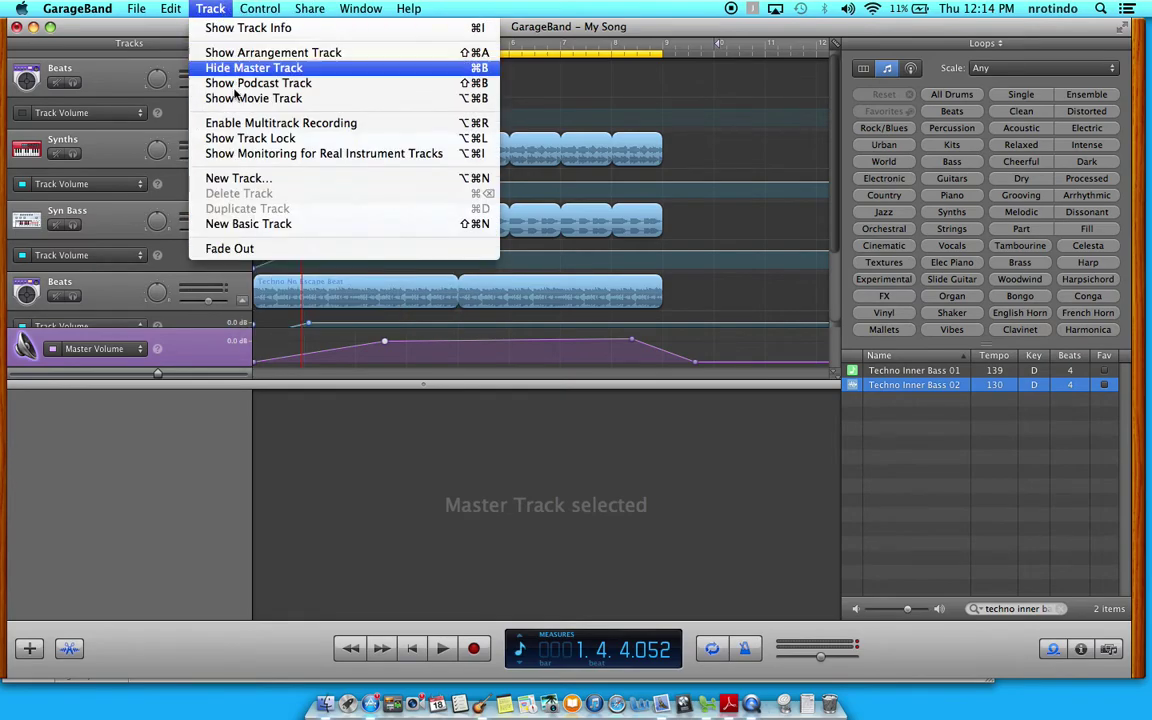
left_click(252, 310)
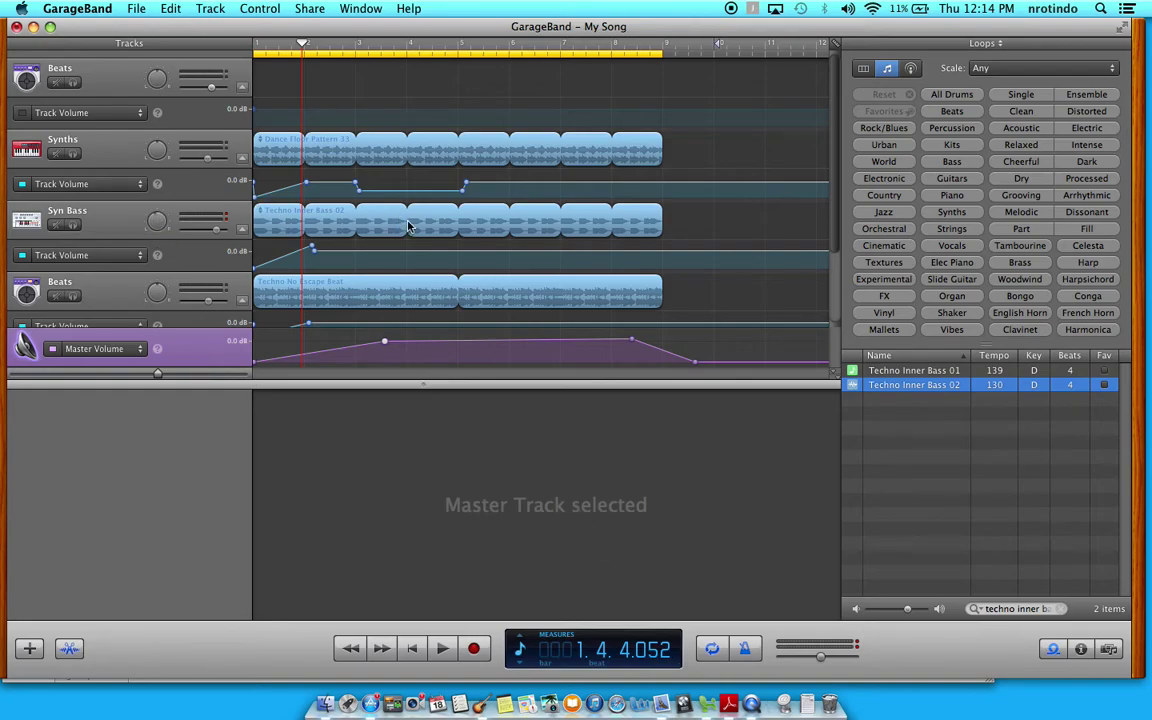
Open the upper Syn Bass track's Techno Inner Bass 02 region in the audio editor and examine its pitch control.
left_click(262, 222)
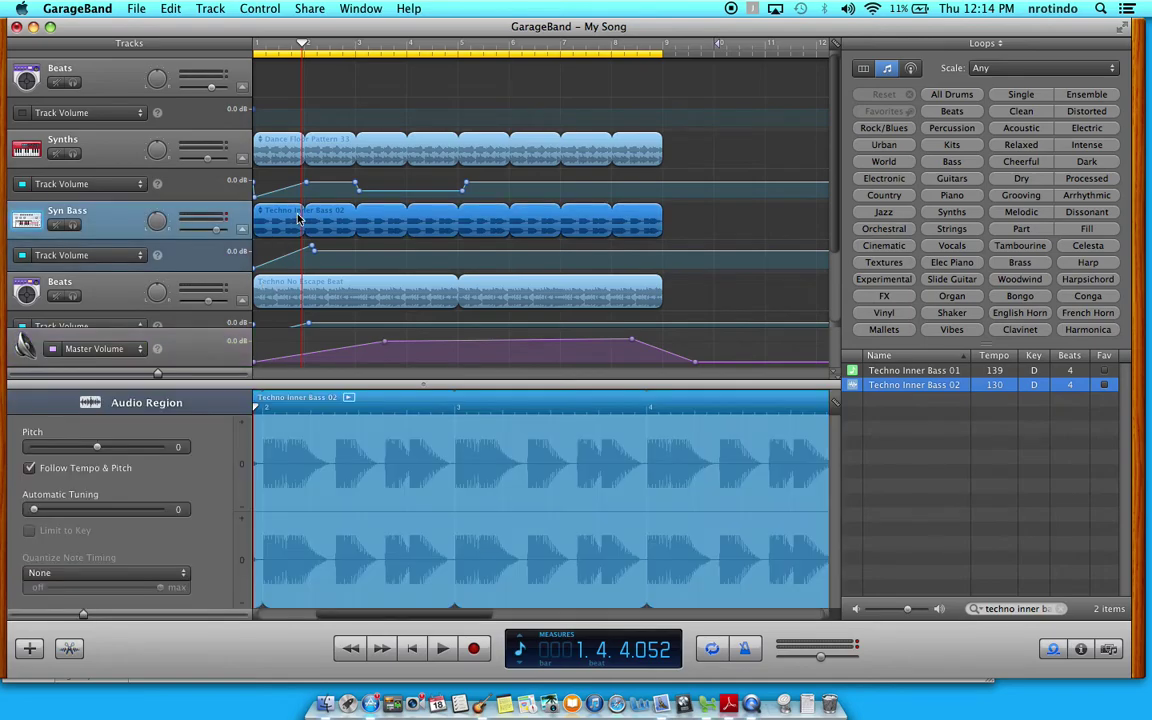
key("super+d")
double_click(290, 222)
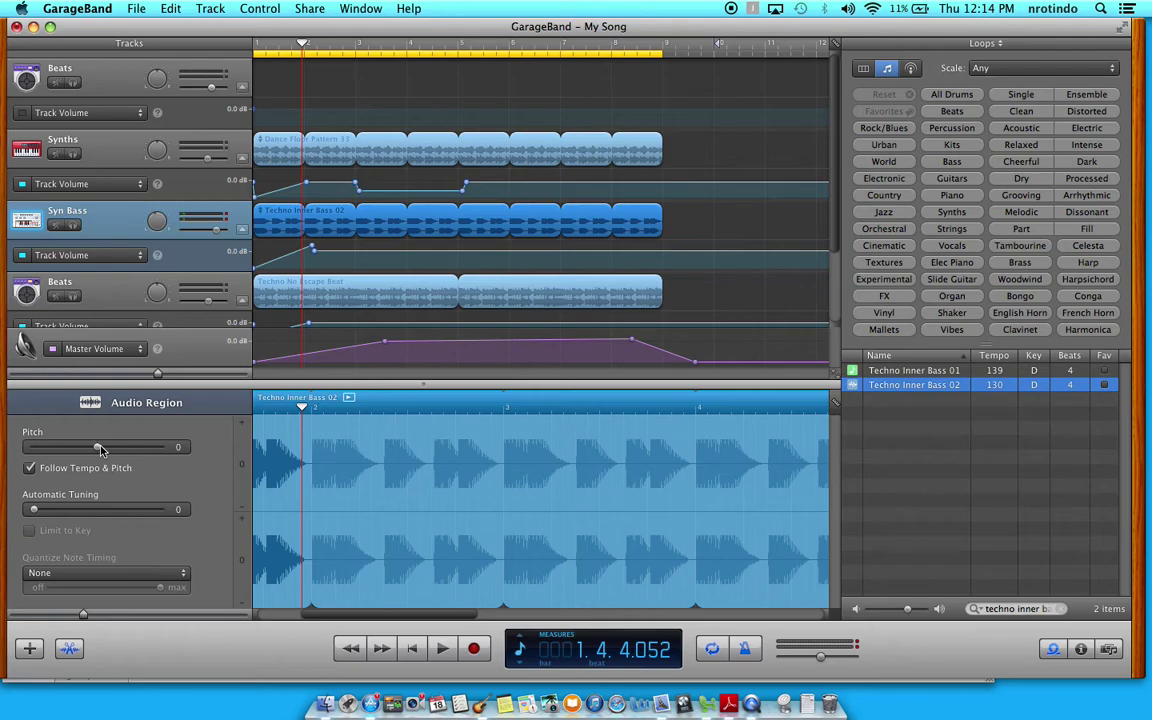
mouse_move(97, 448)
left_mouse_down()
mouse_move(39, 450)
mouse_move(160, 448)
mouse_move(98, 455)
left_mouse_up()
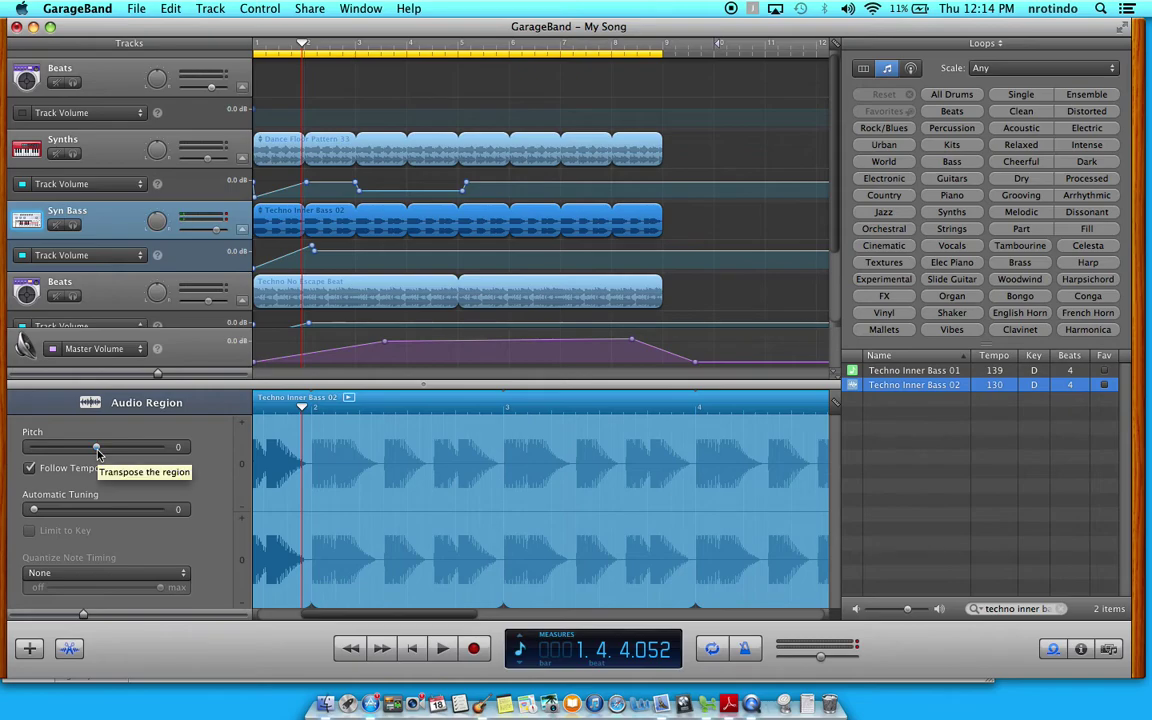
left_click(293, 8)
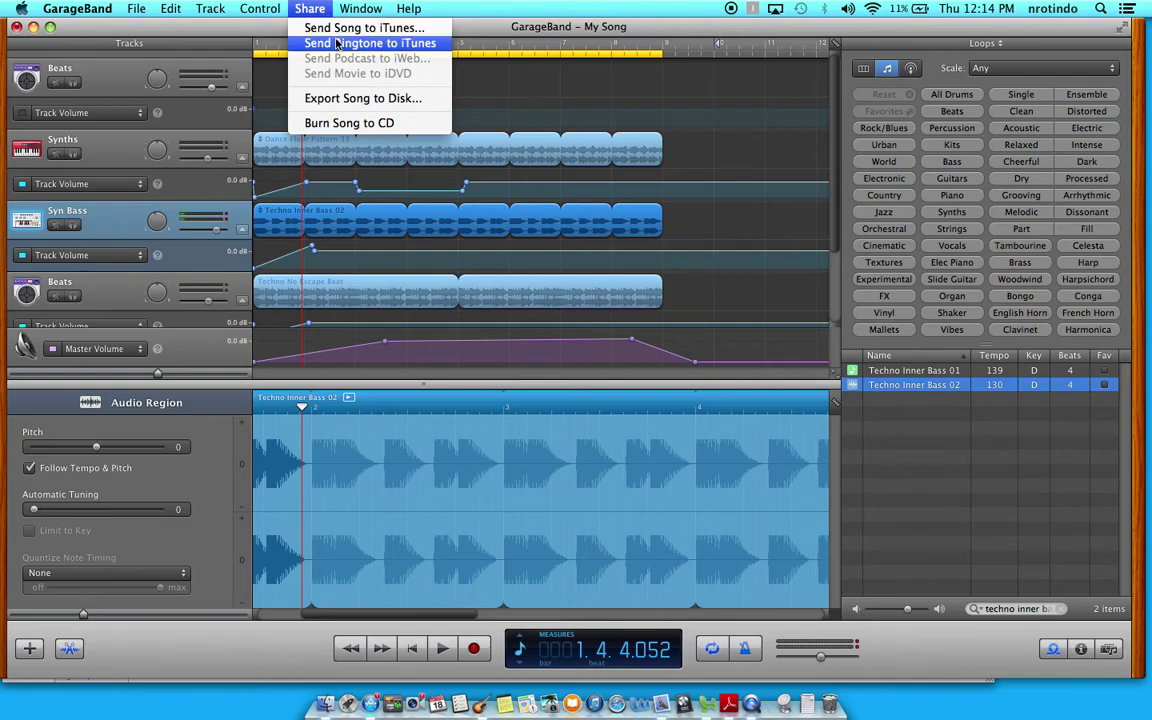
left_click(555, 16)
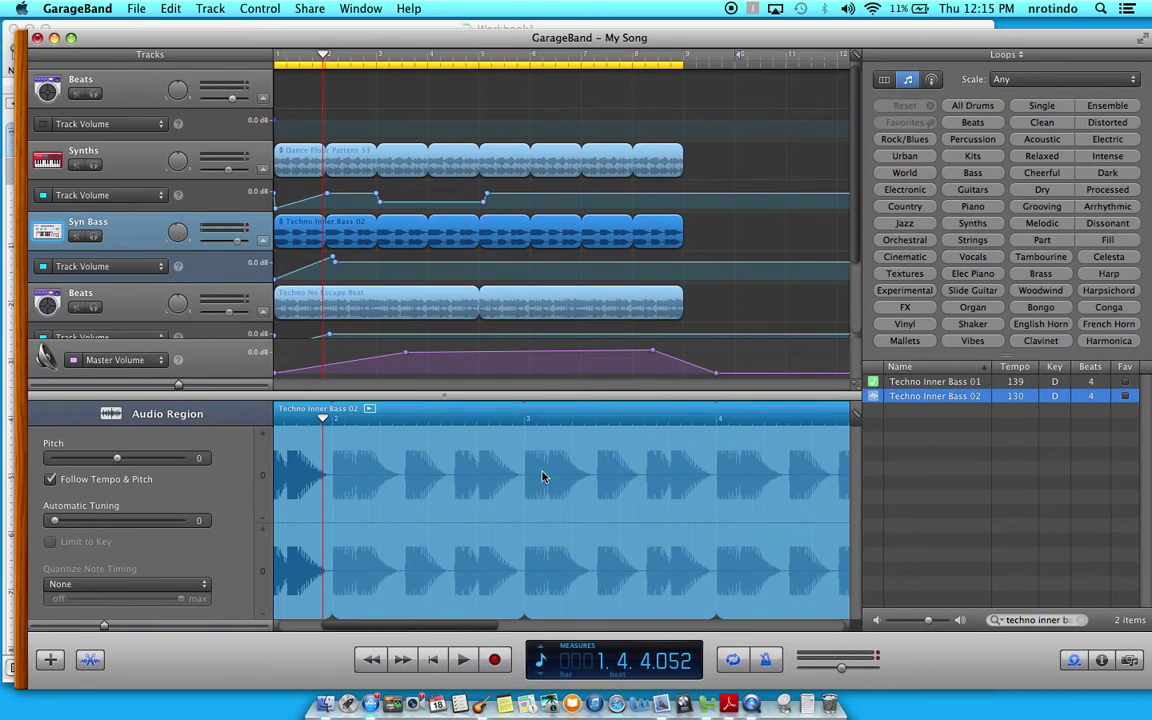
left_click(748, 704)
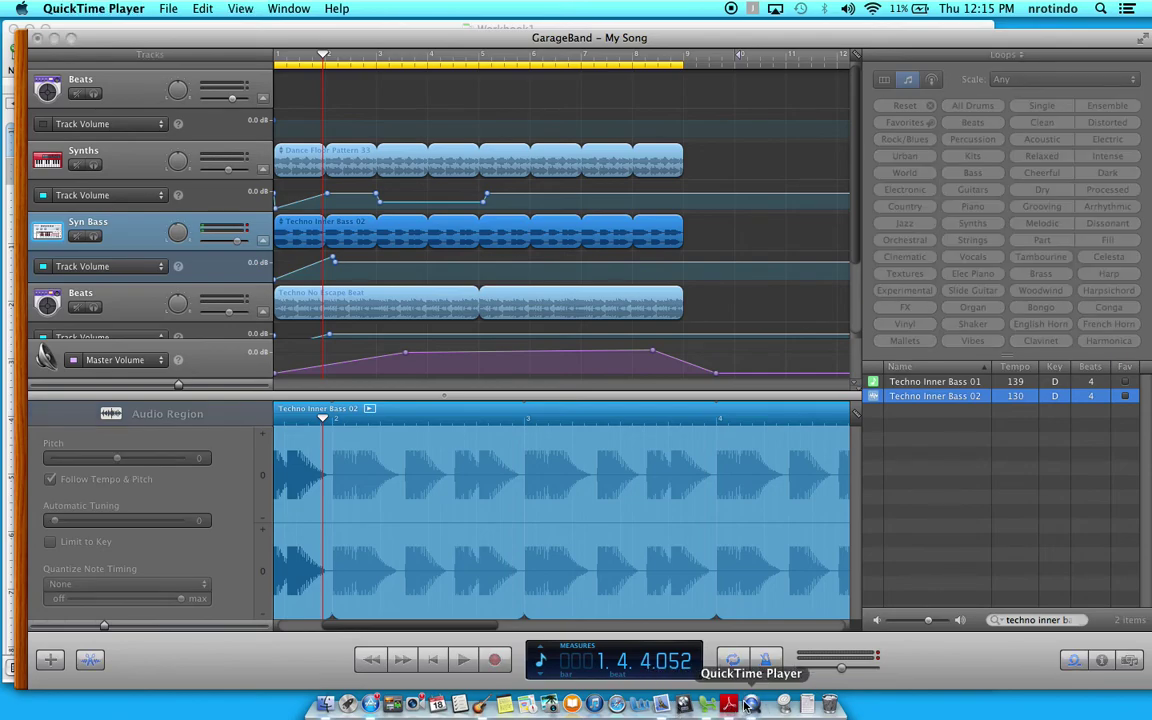
left_click(163, 9)
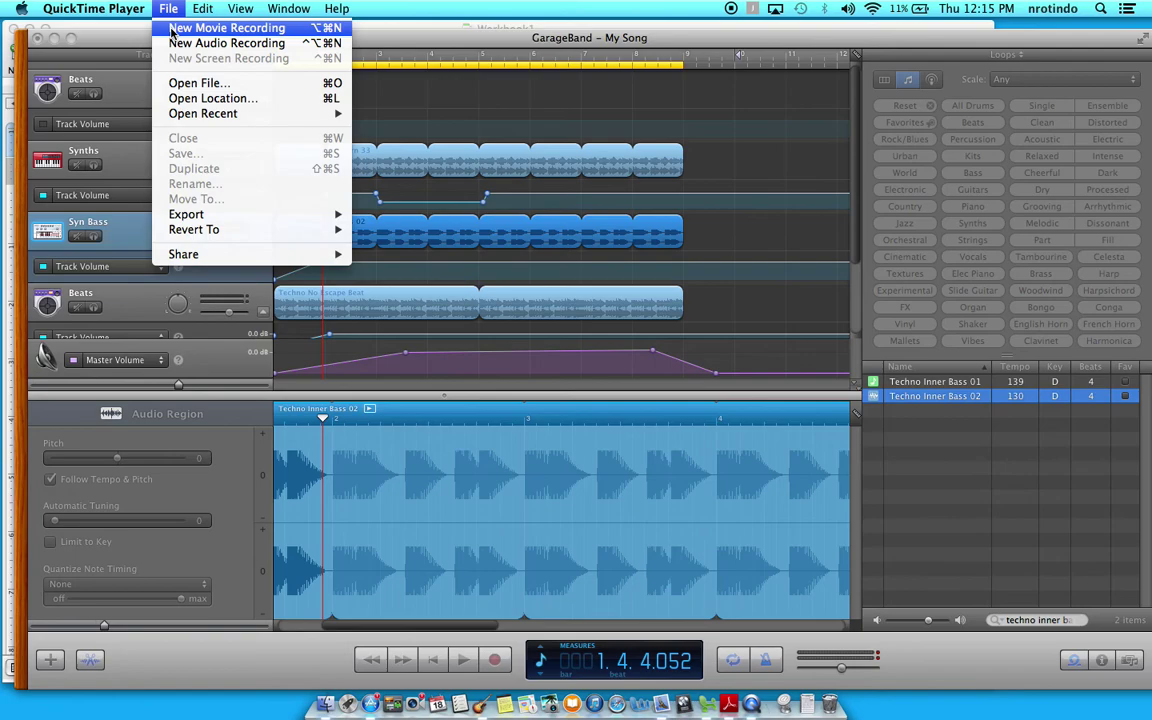
left_click(187, 44)
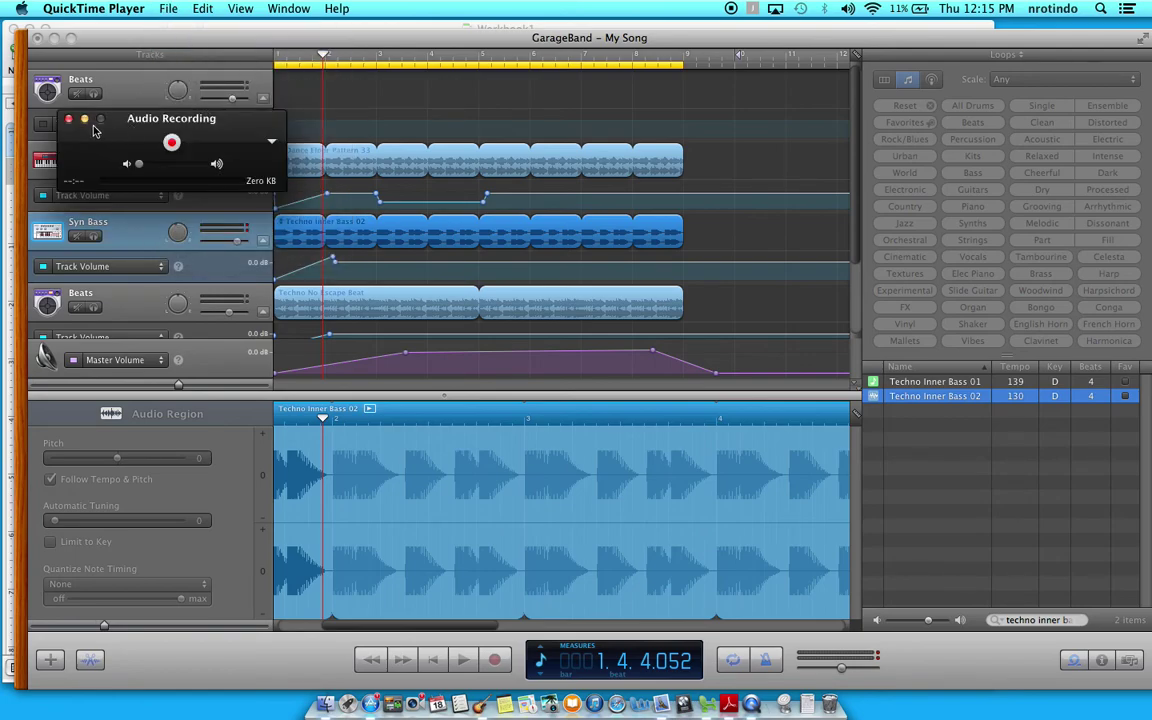
left_click(68, 119)
Move the song project window out of view and close the Workbook1 and App Store updates windows.
left_click_drag(198, 40, 430, 719)
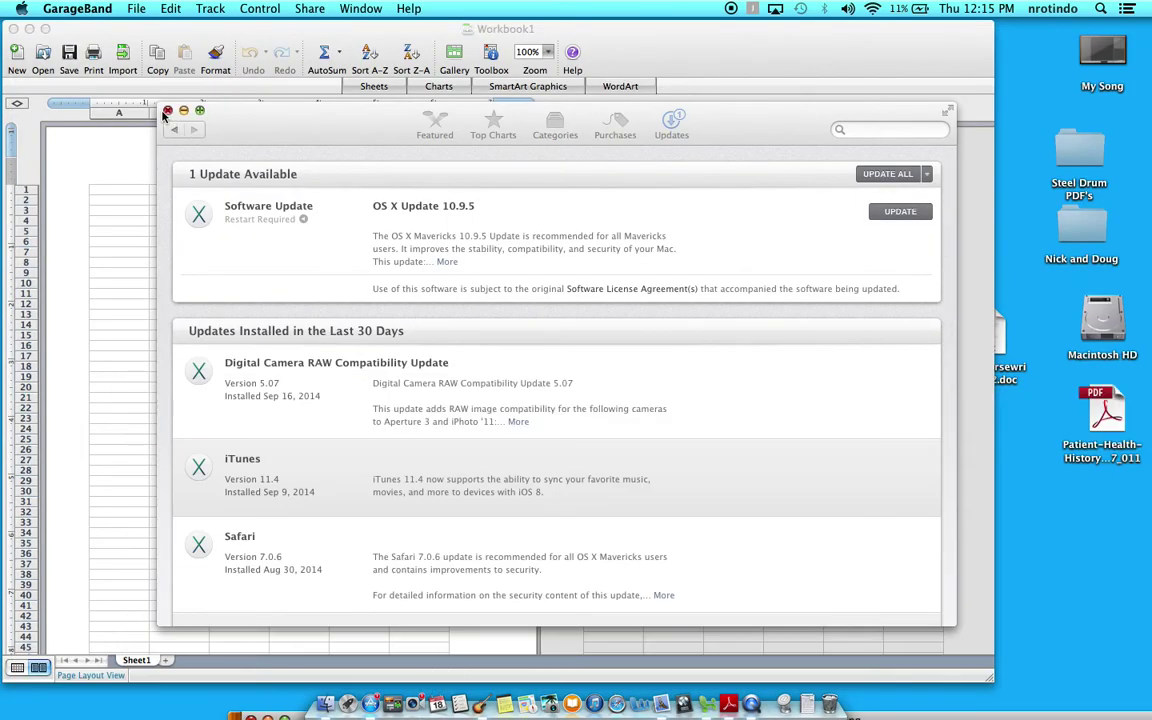
left_click(14, 28)
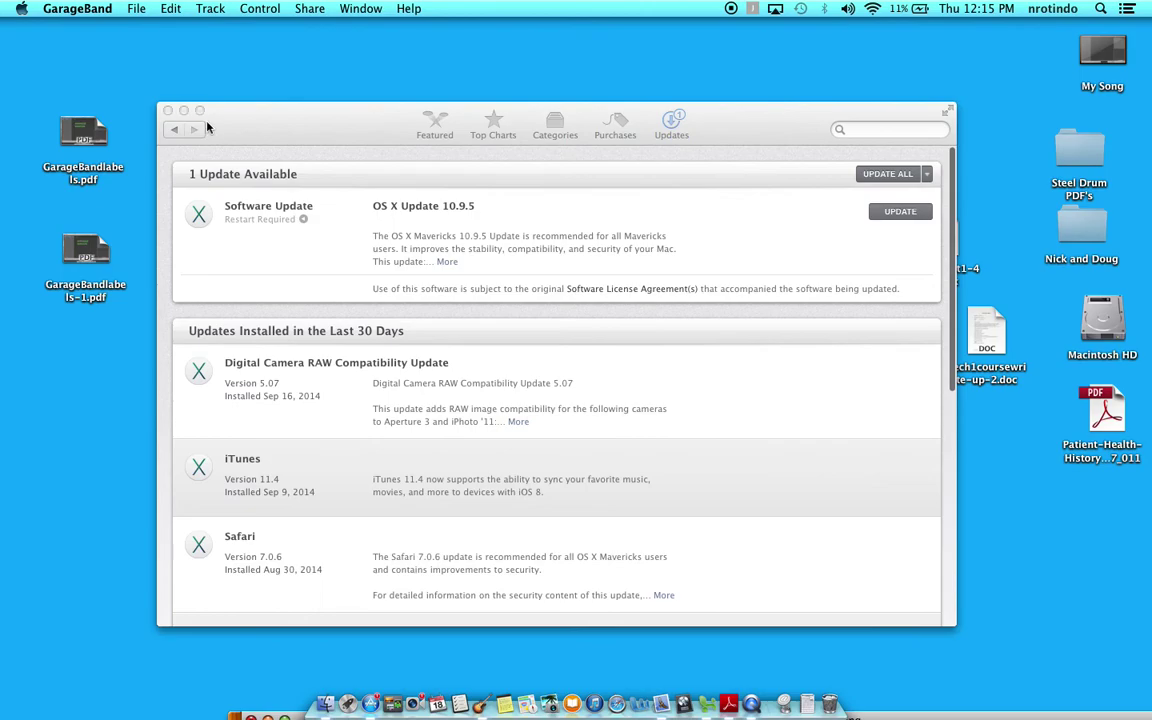
left_click(168, 111)
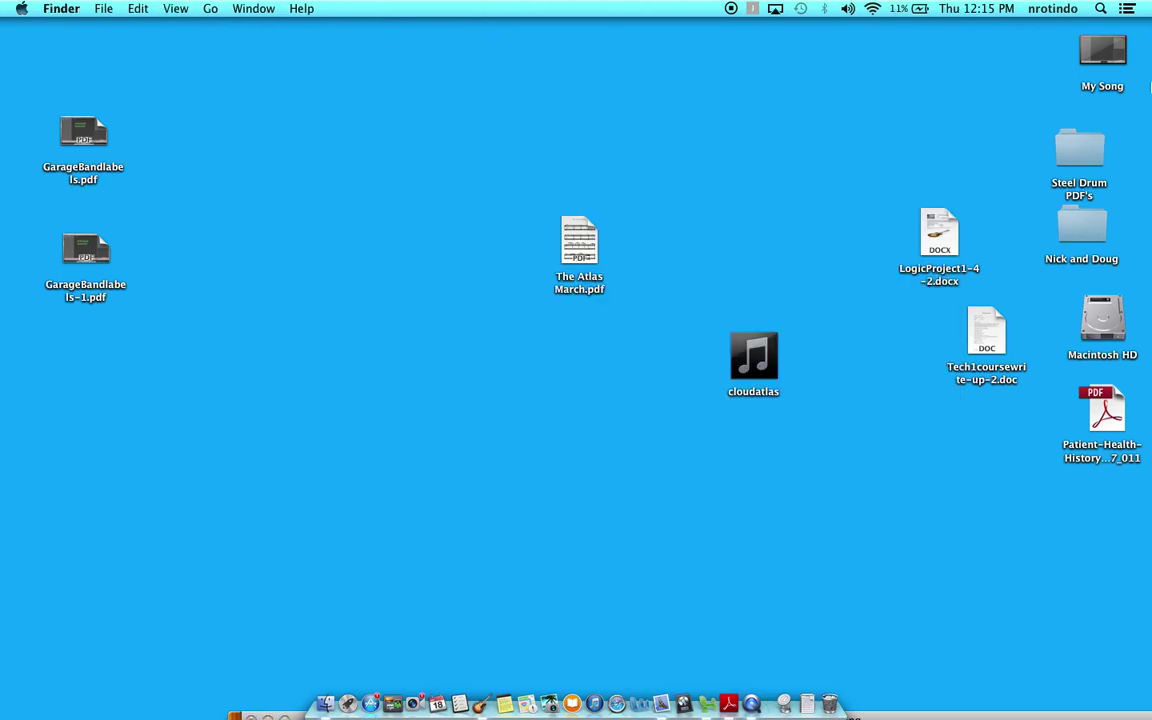
right_click(757, 708)
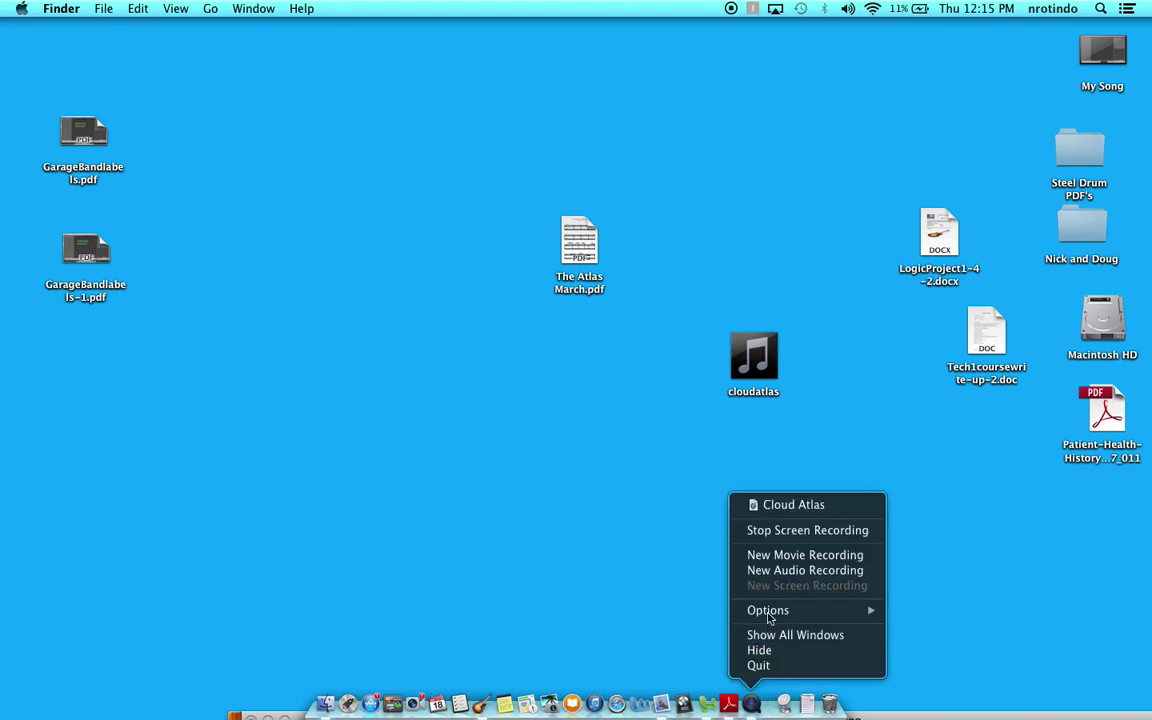